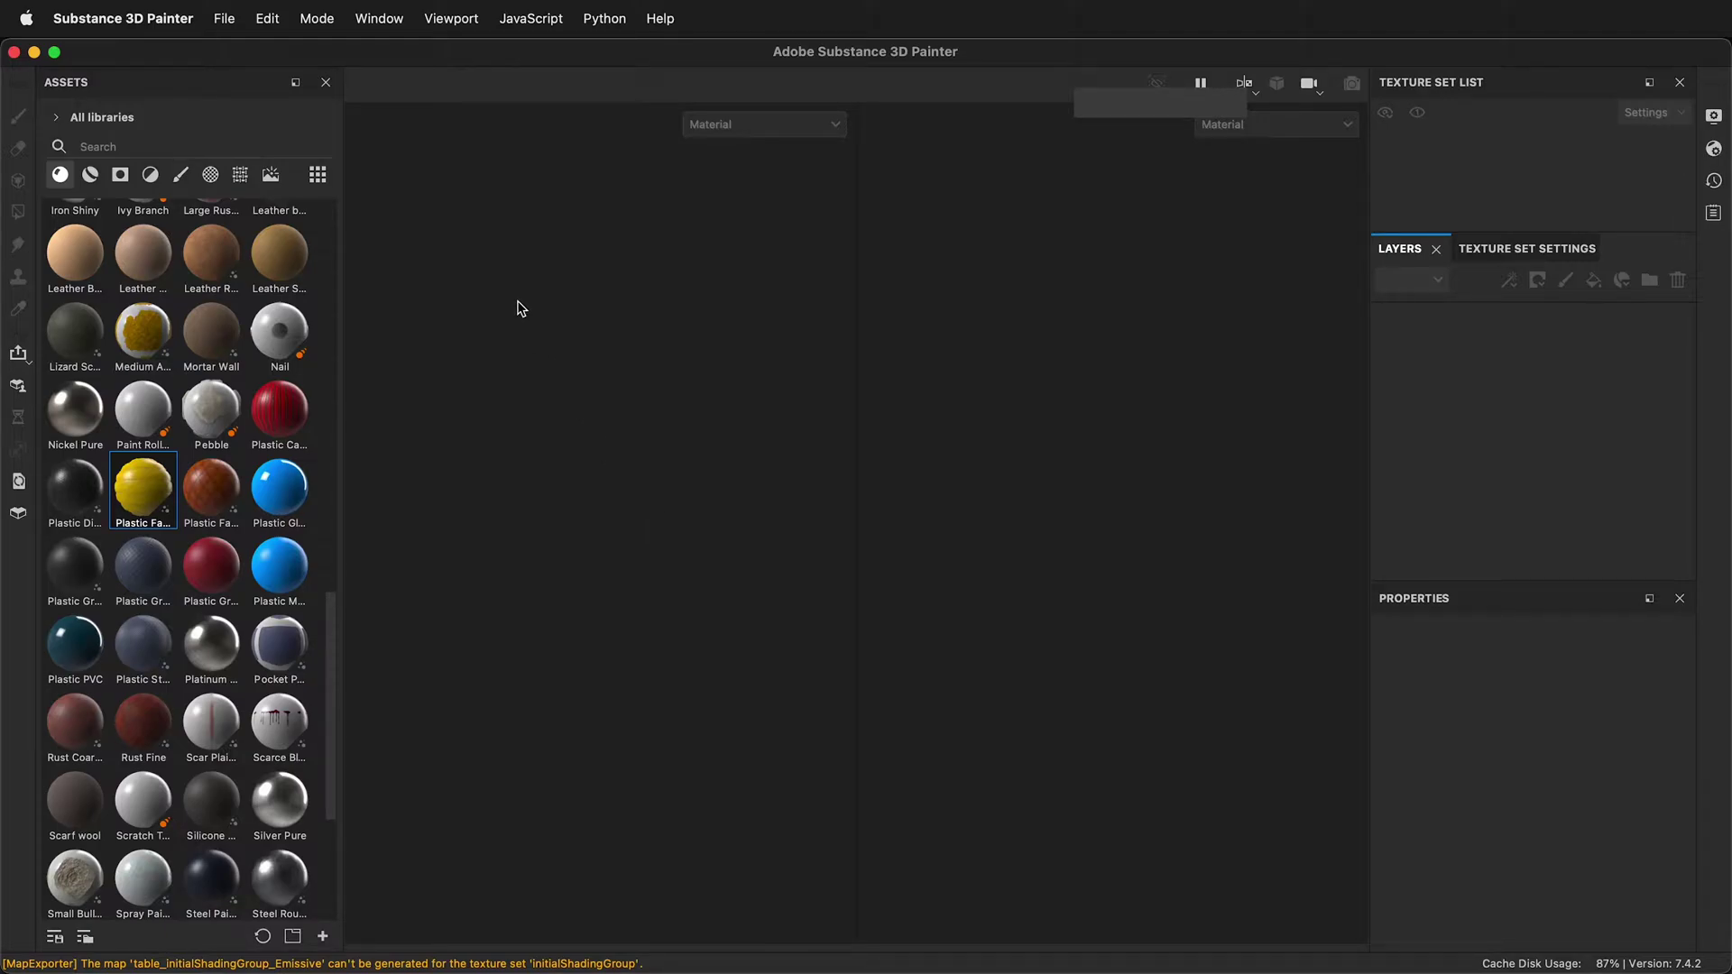
- Start a new project using the ASM - PBR Metallic Roughness template
click(224, 18)
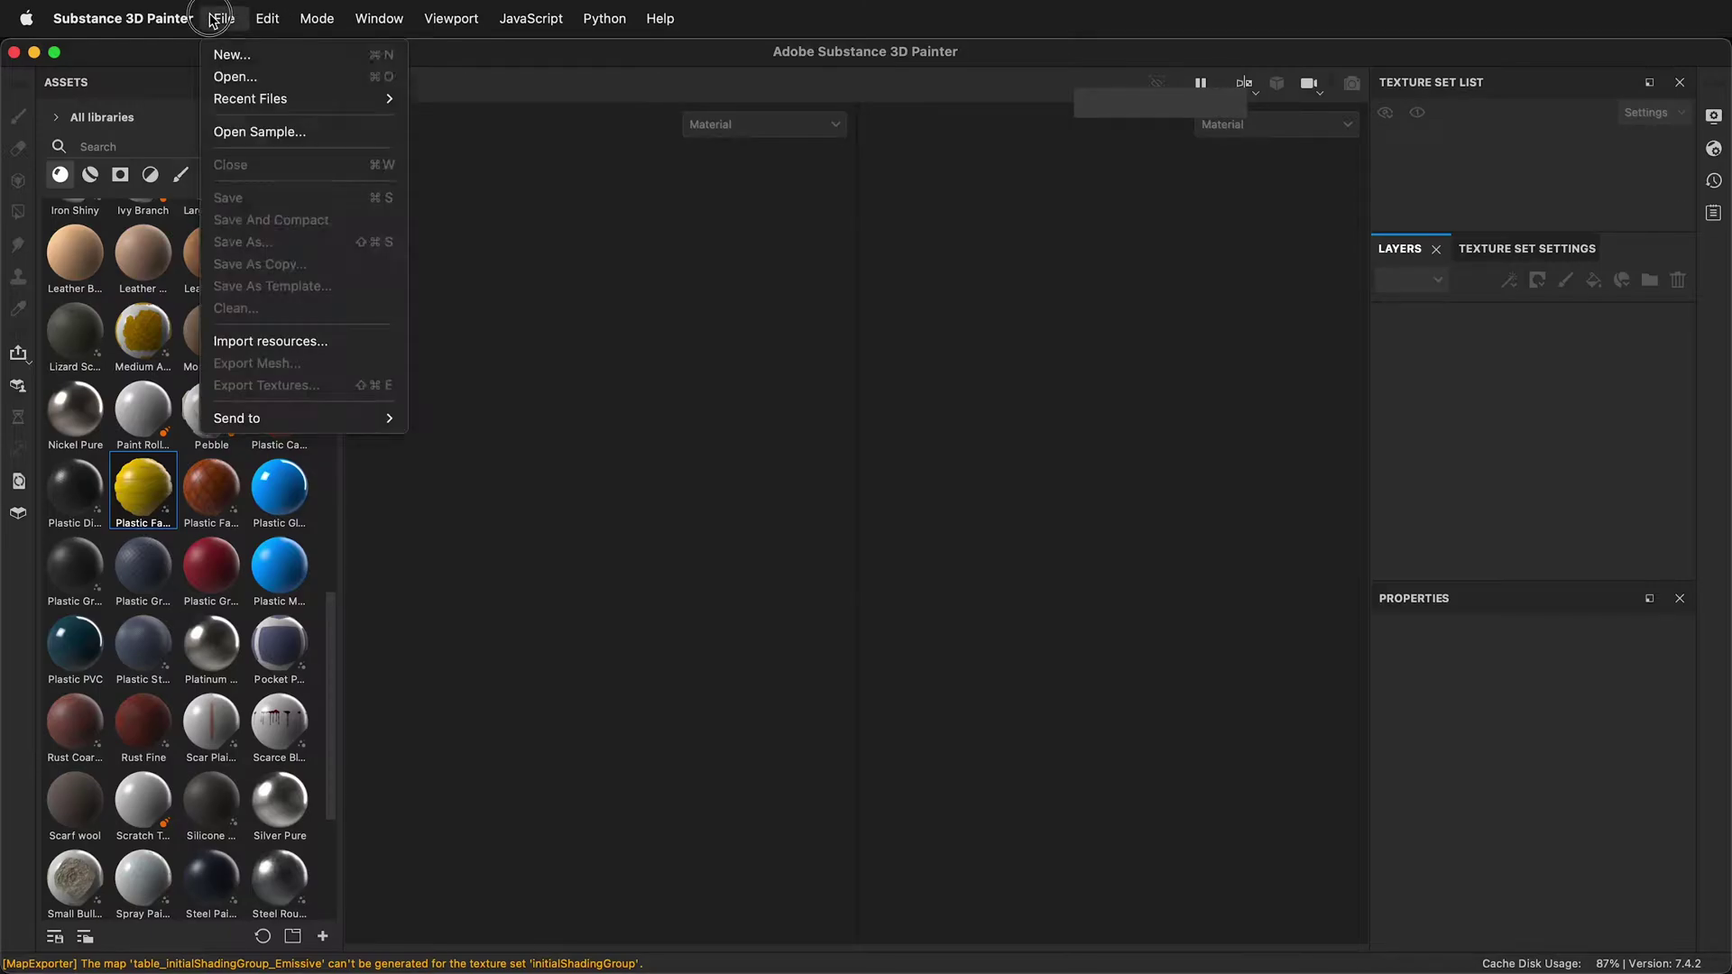
click(239, 52)
click(947, 247)
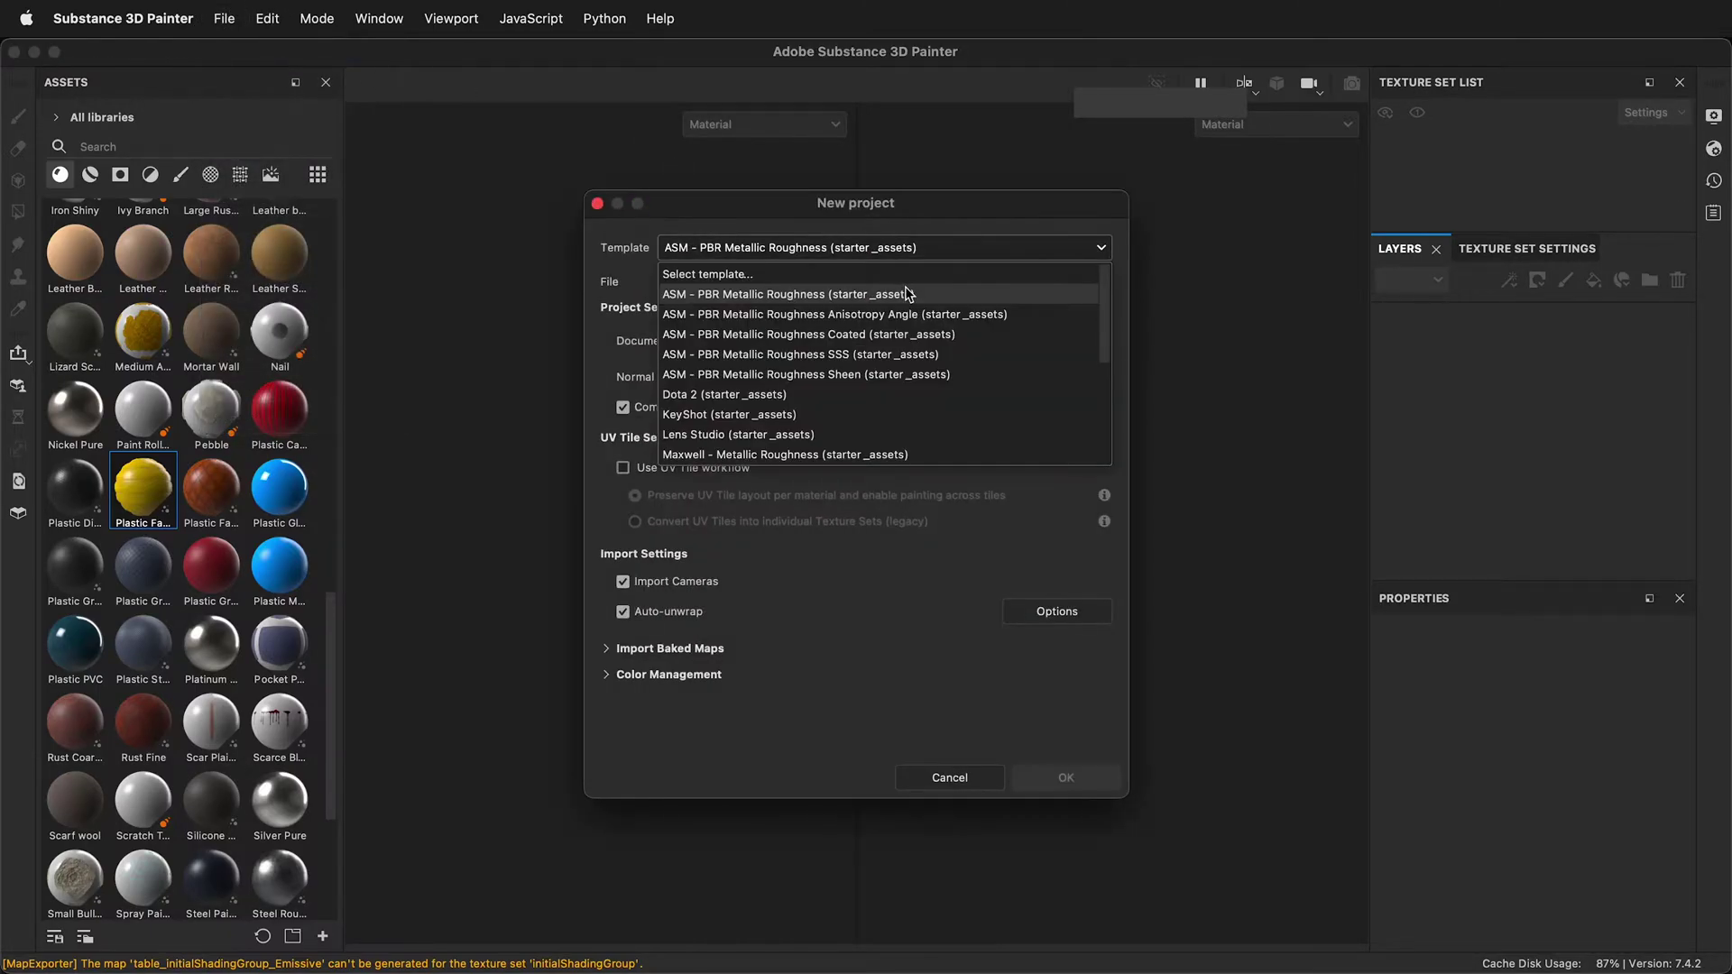
click(783, 277)
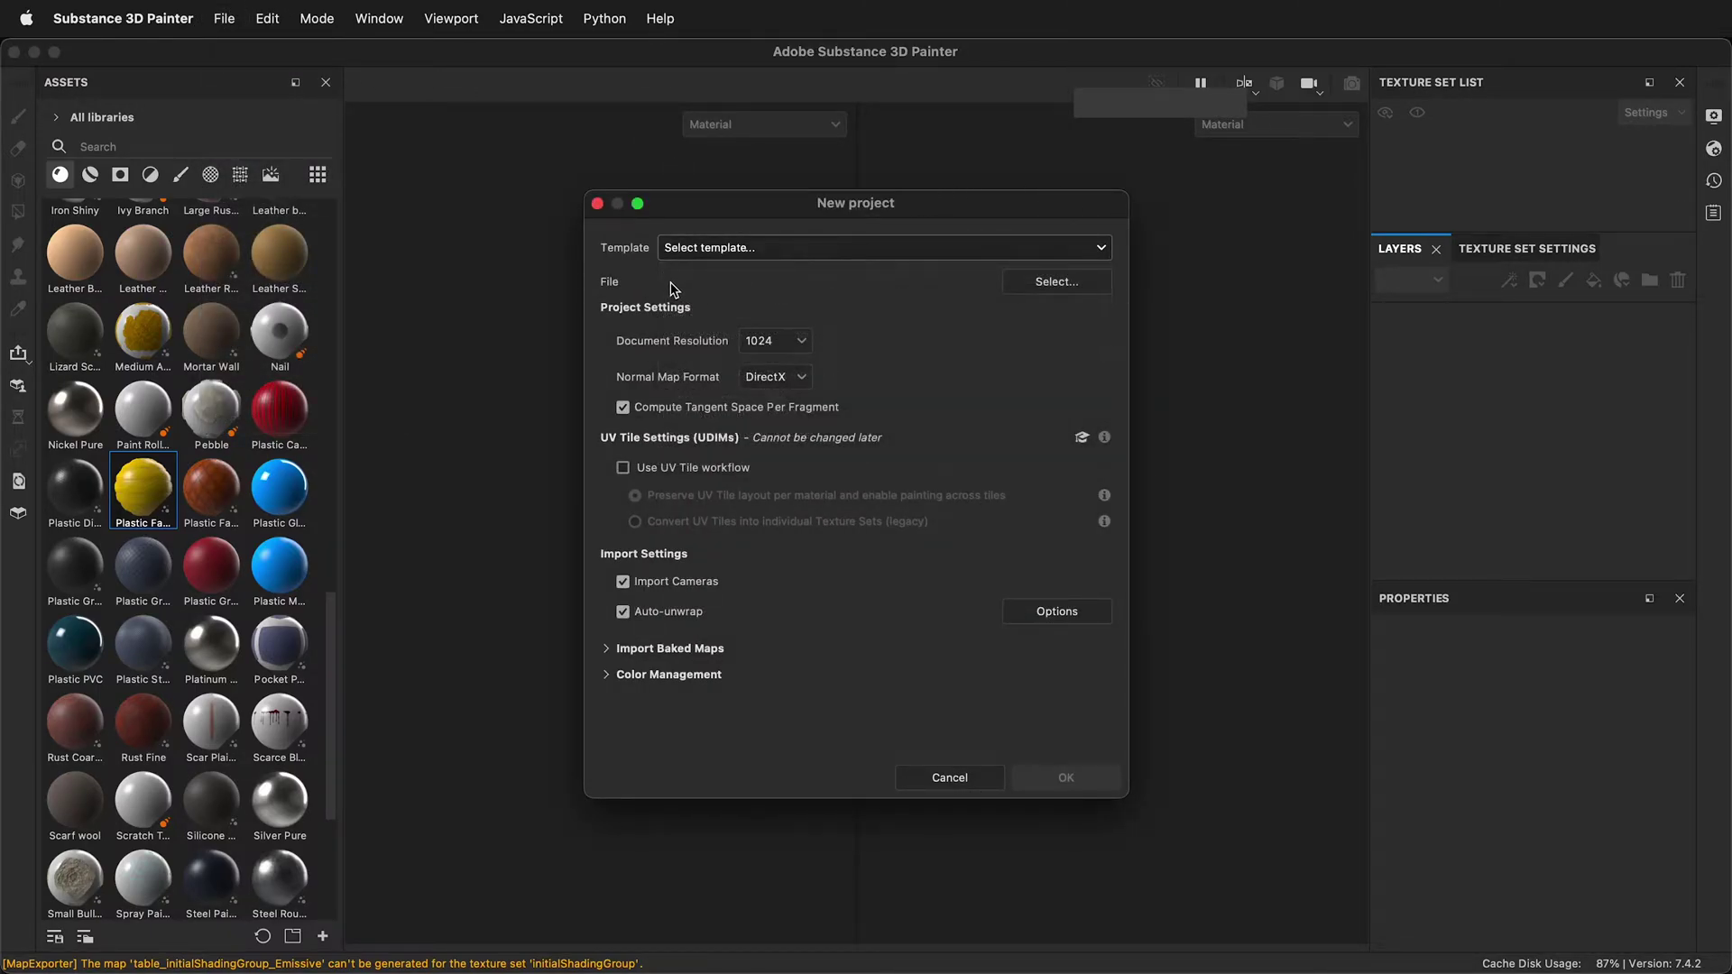
click(903, 249)
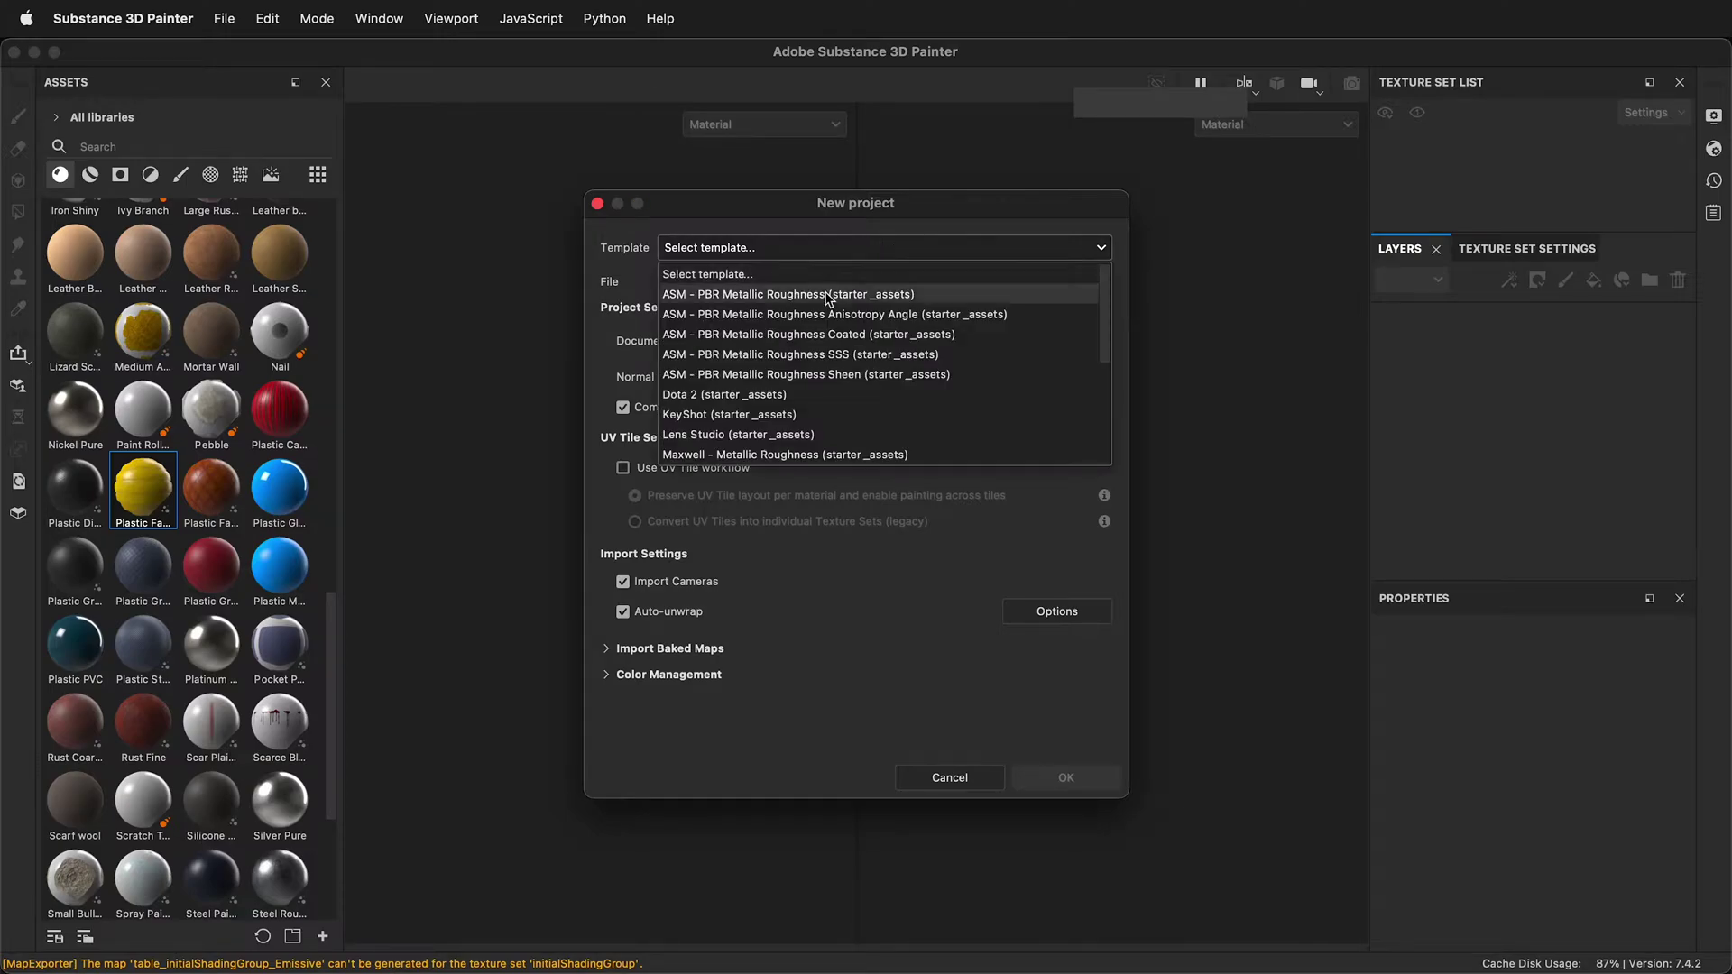
click(791, 296)
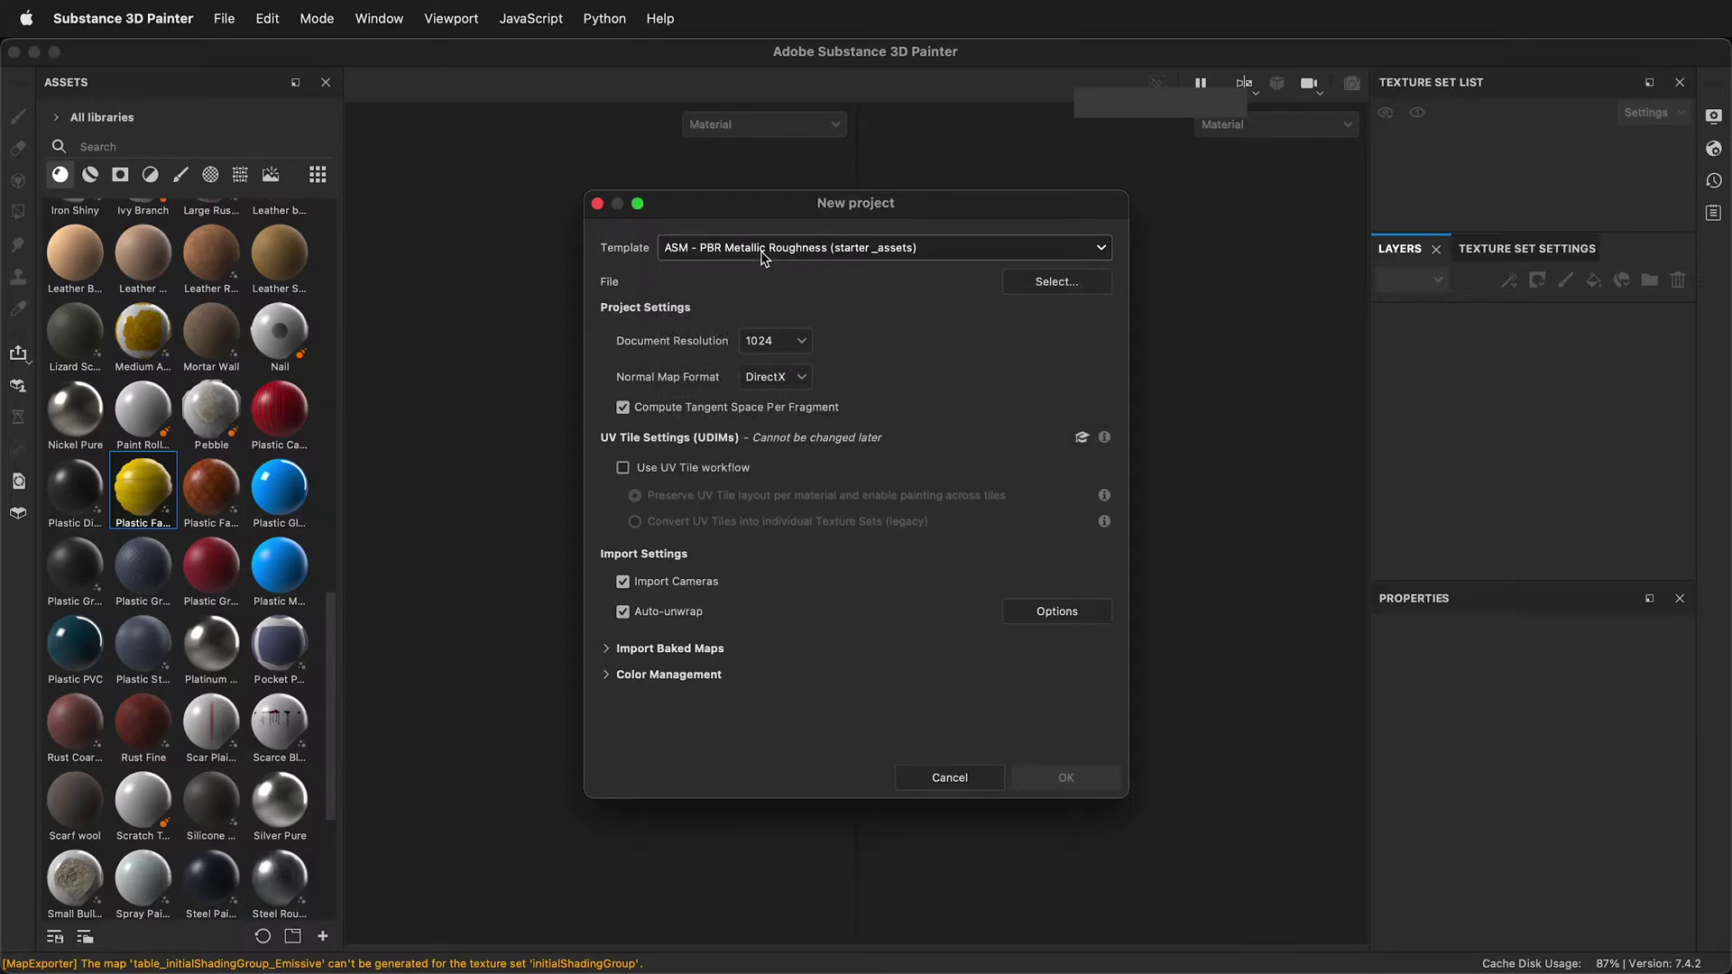
- Set the document resolution to 2048 and choose table.obj as the project mesh
click(768, 341)
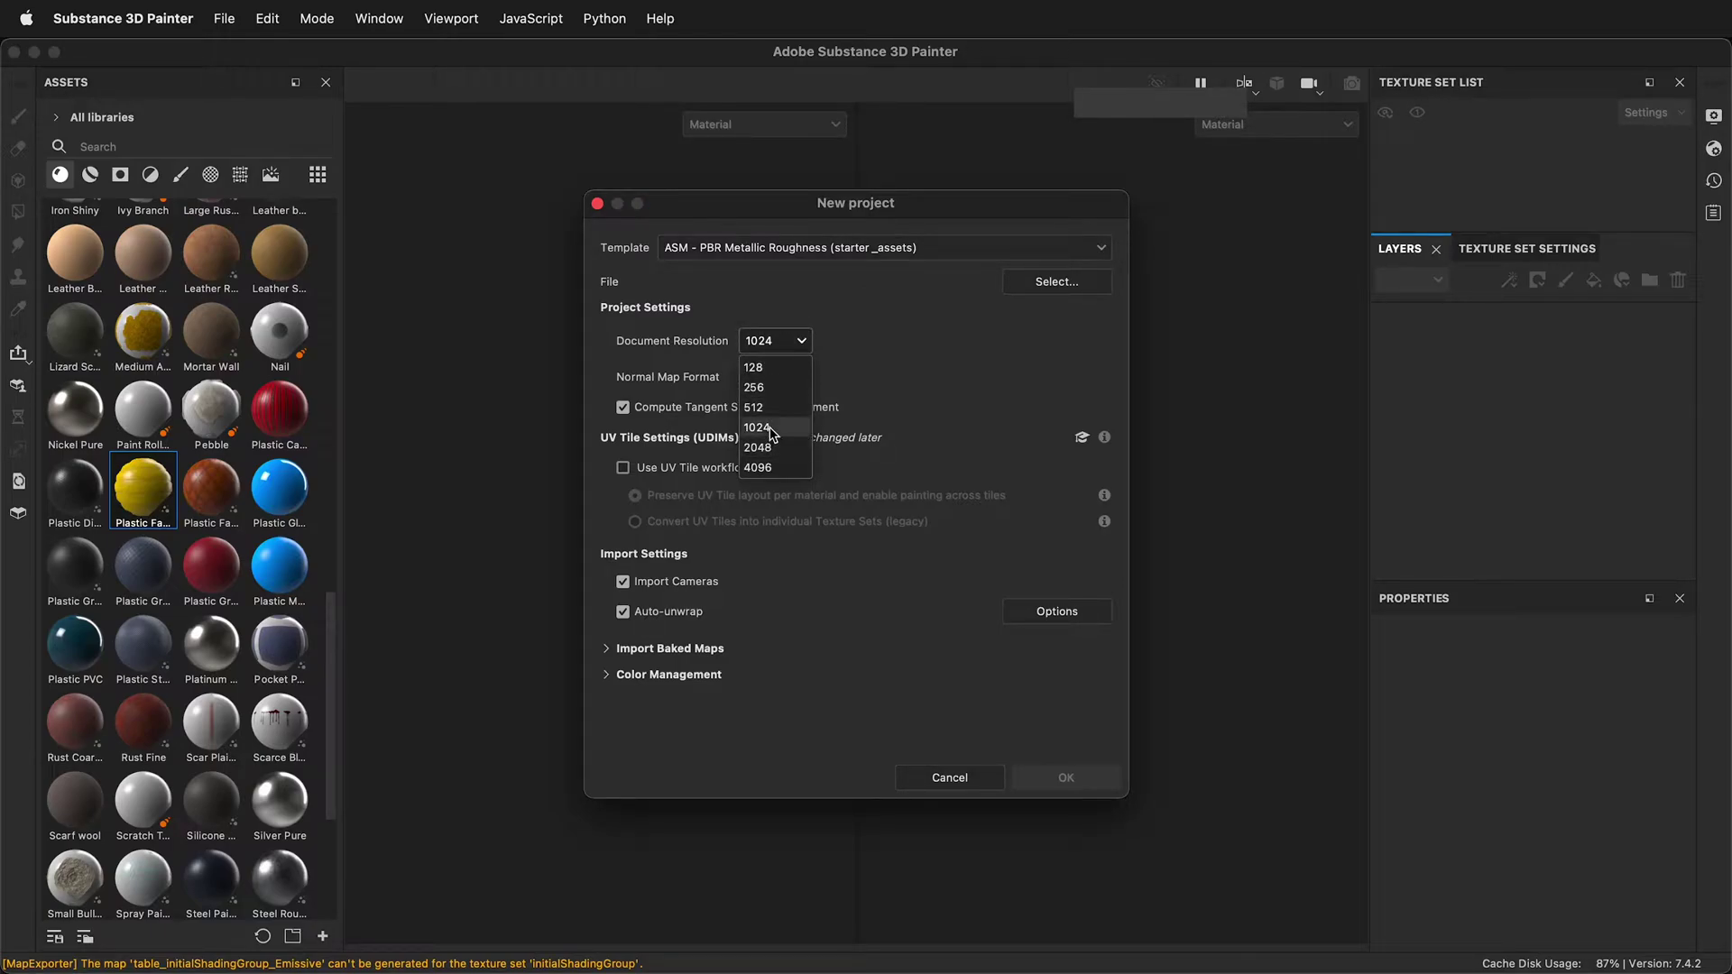
click(762, 448)
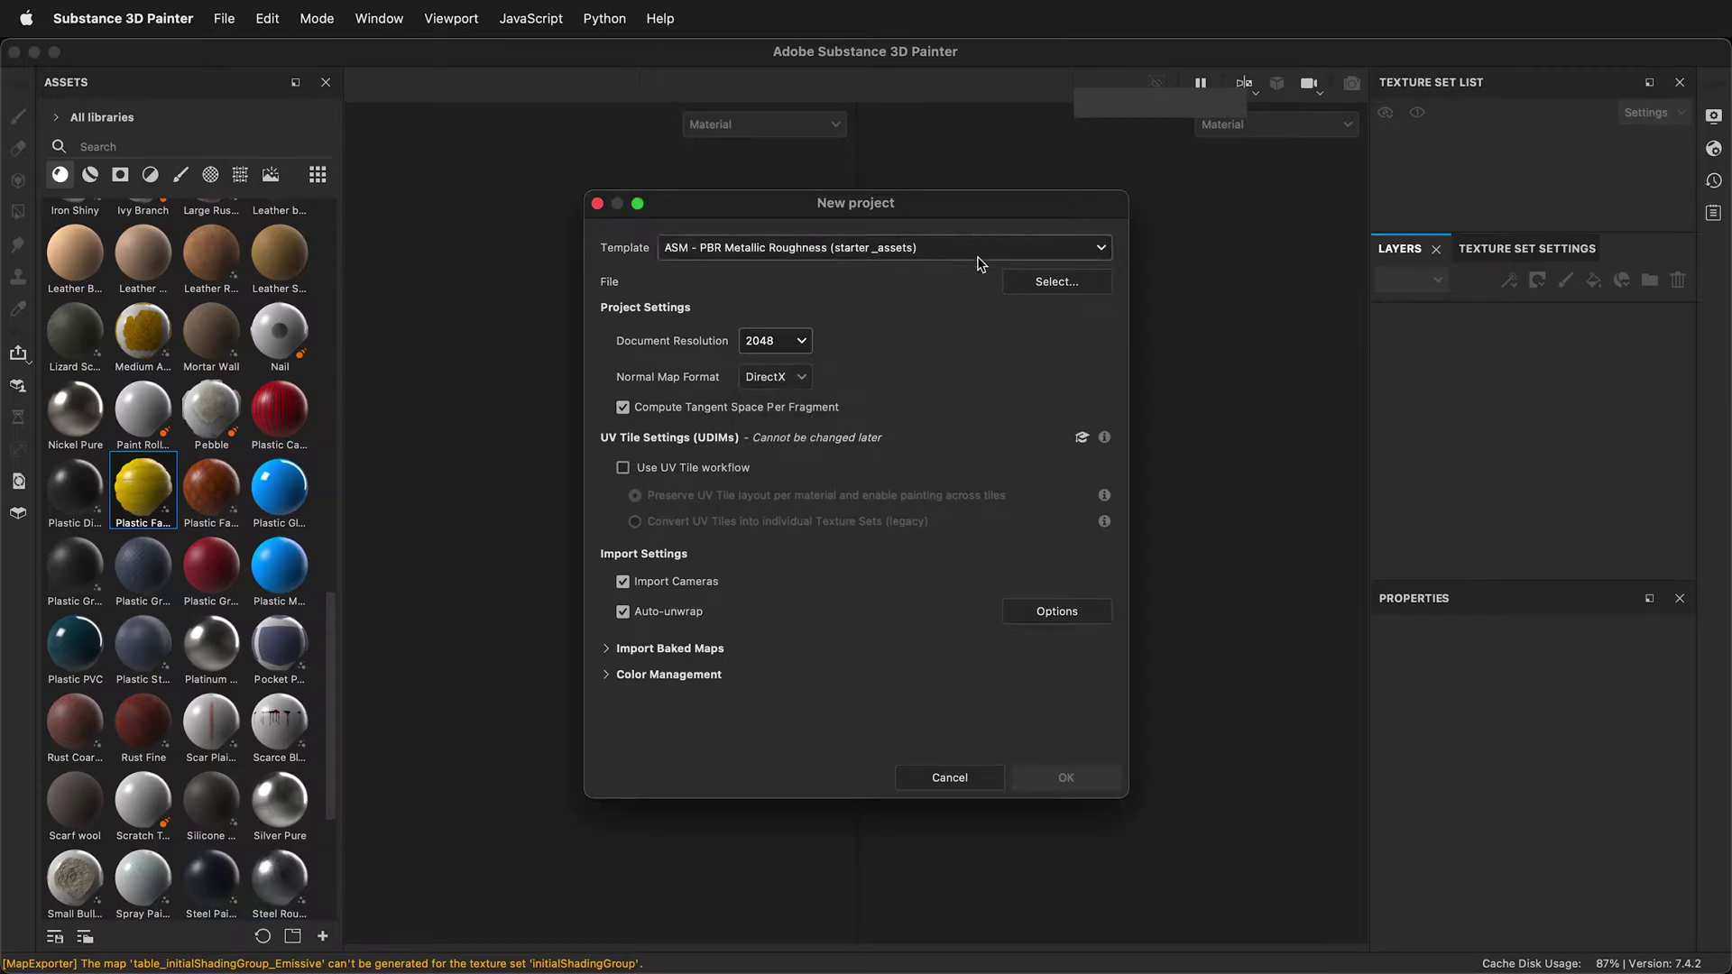
click(1071, 284)
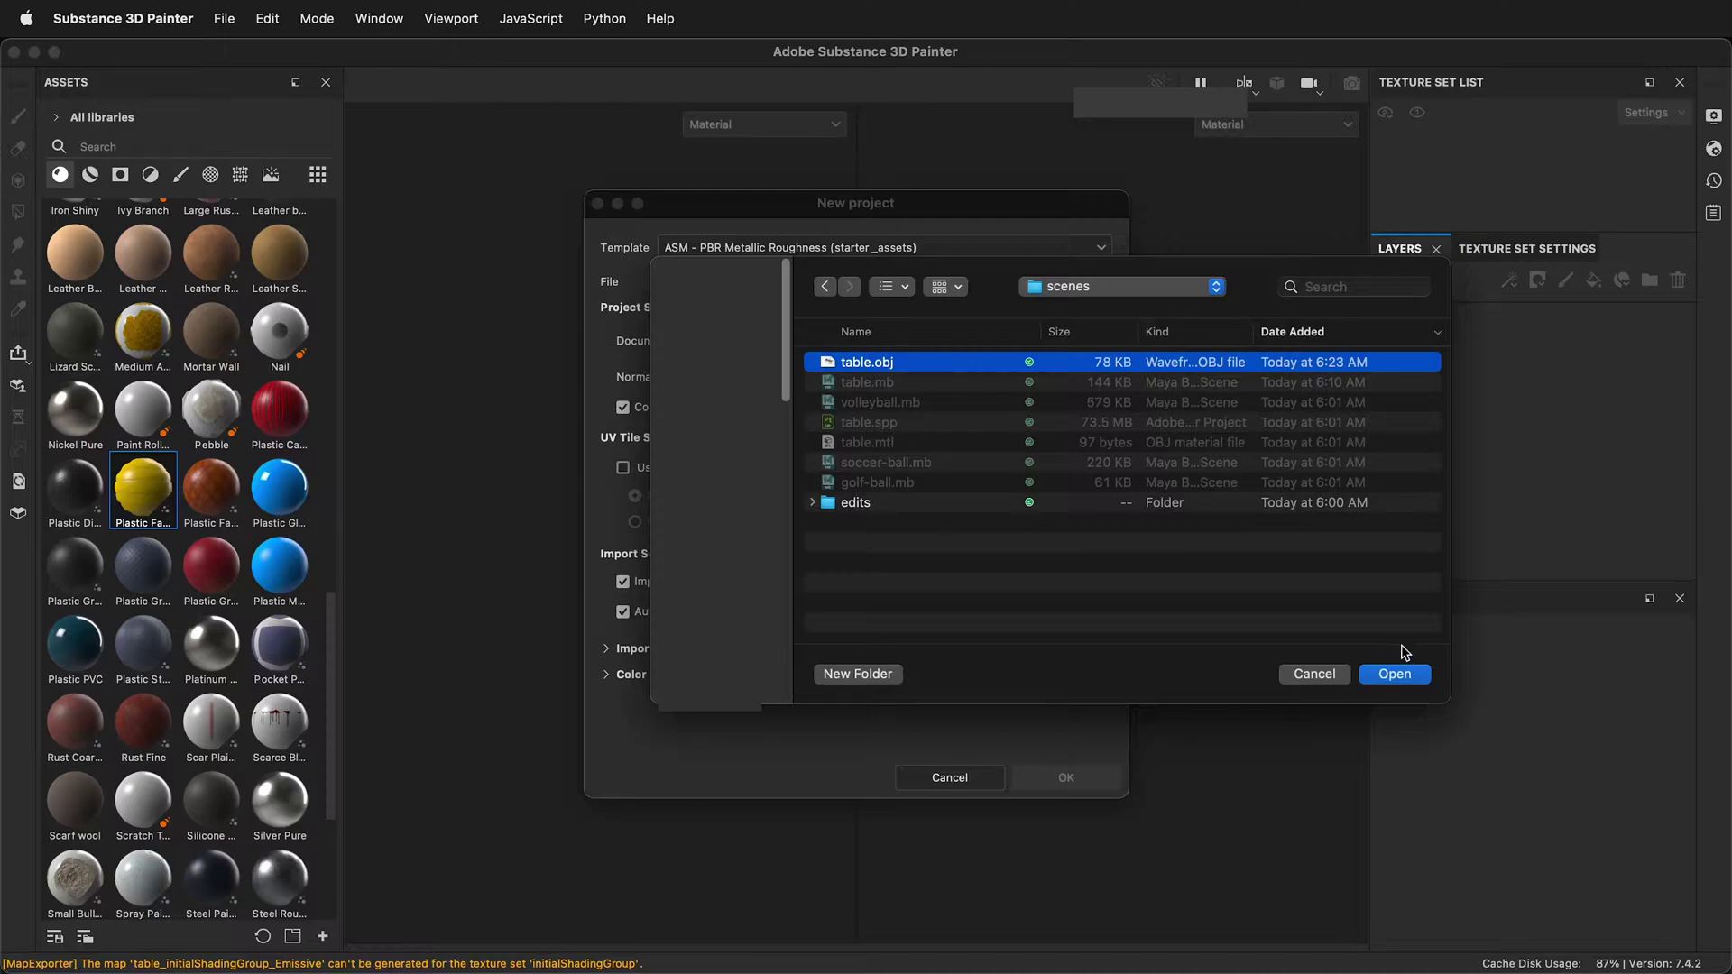
click(1393, 674)
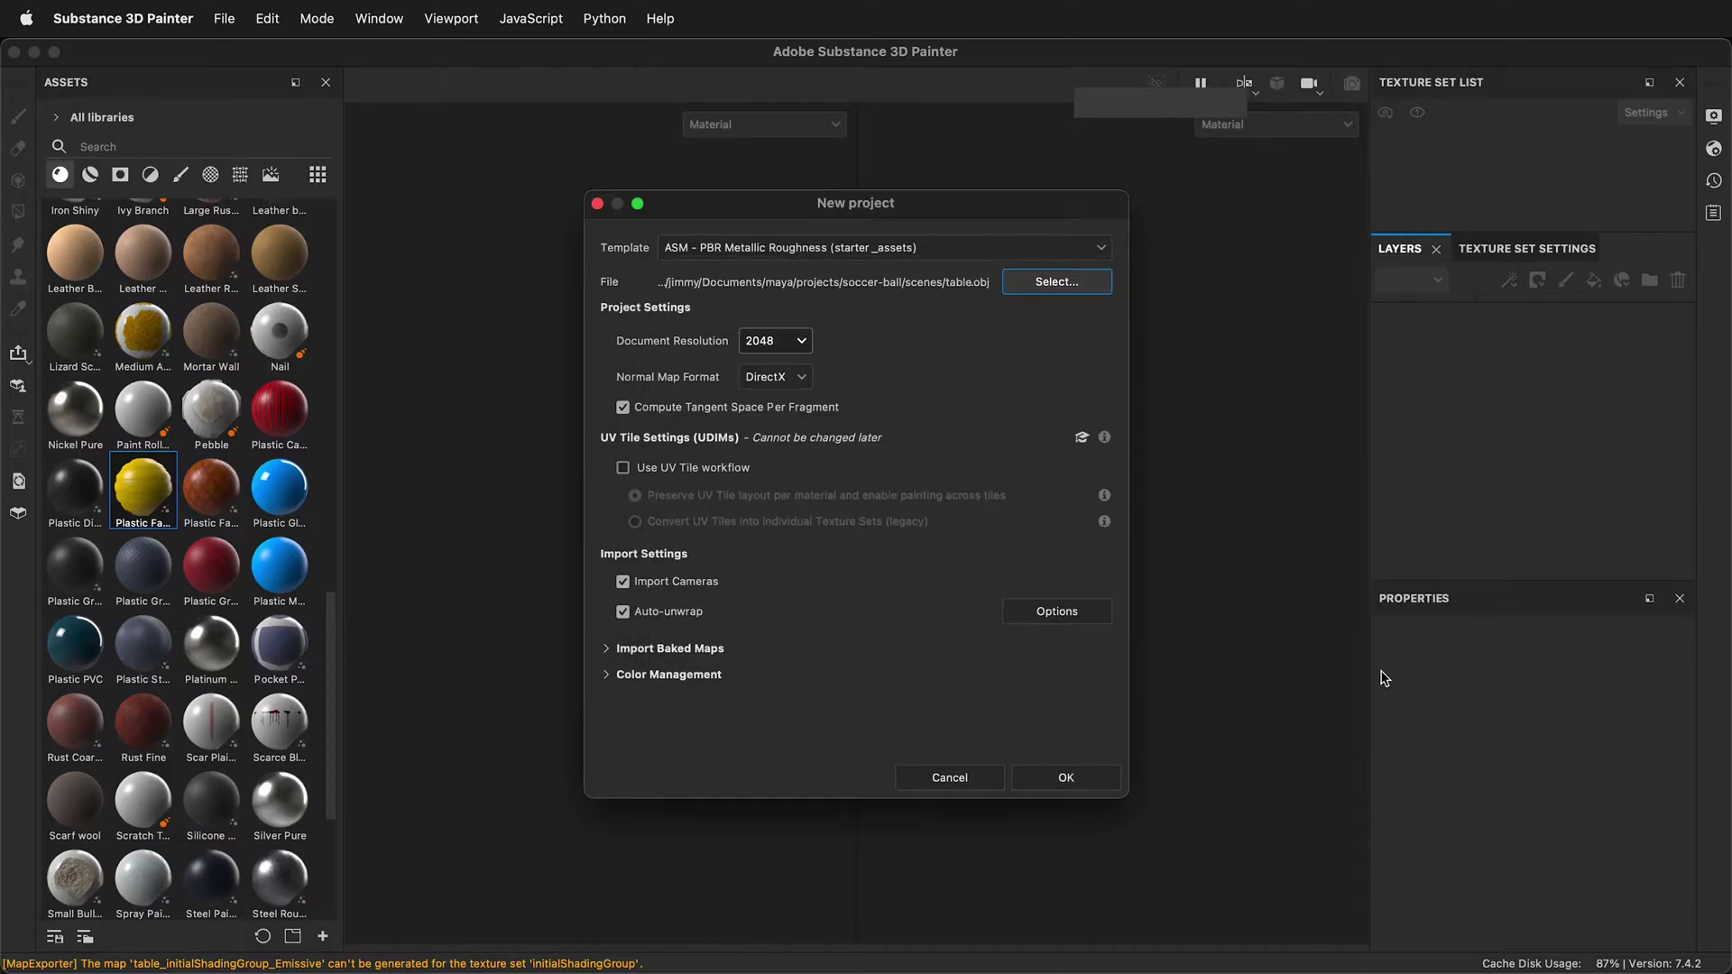
- Confirm the new table project, pan the UV view and frame the table in 3D
click(1066, 777)
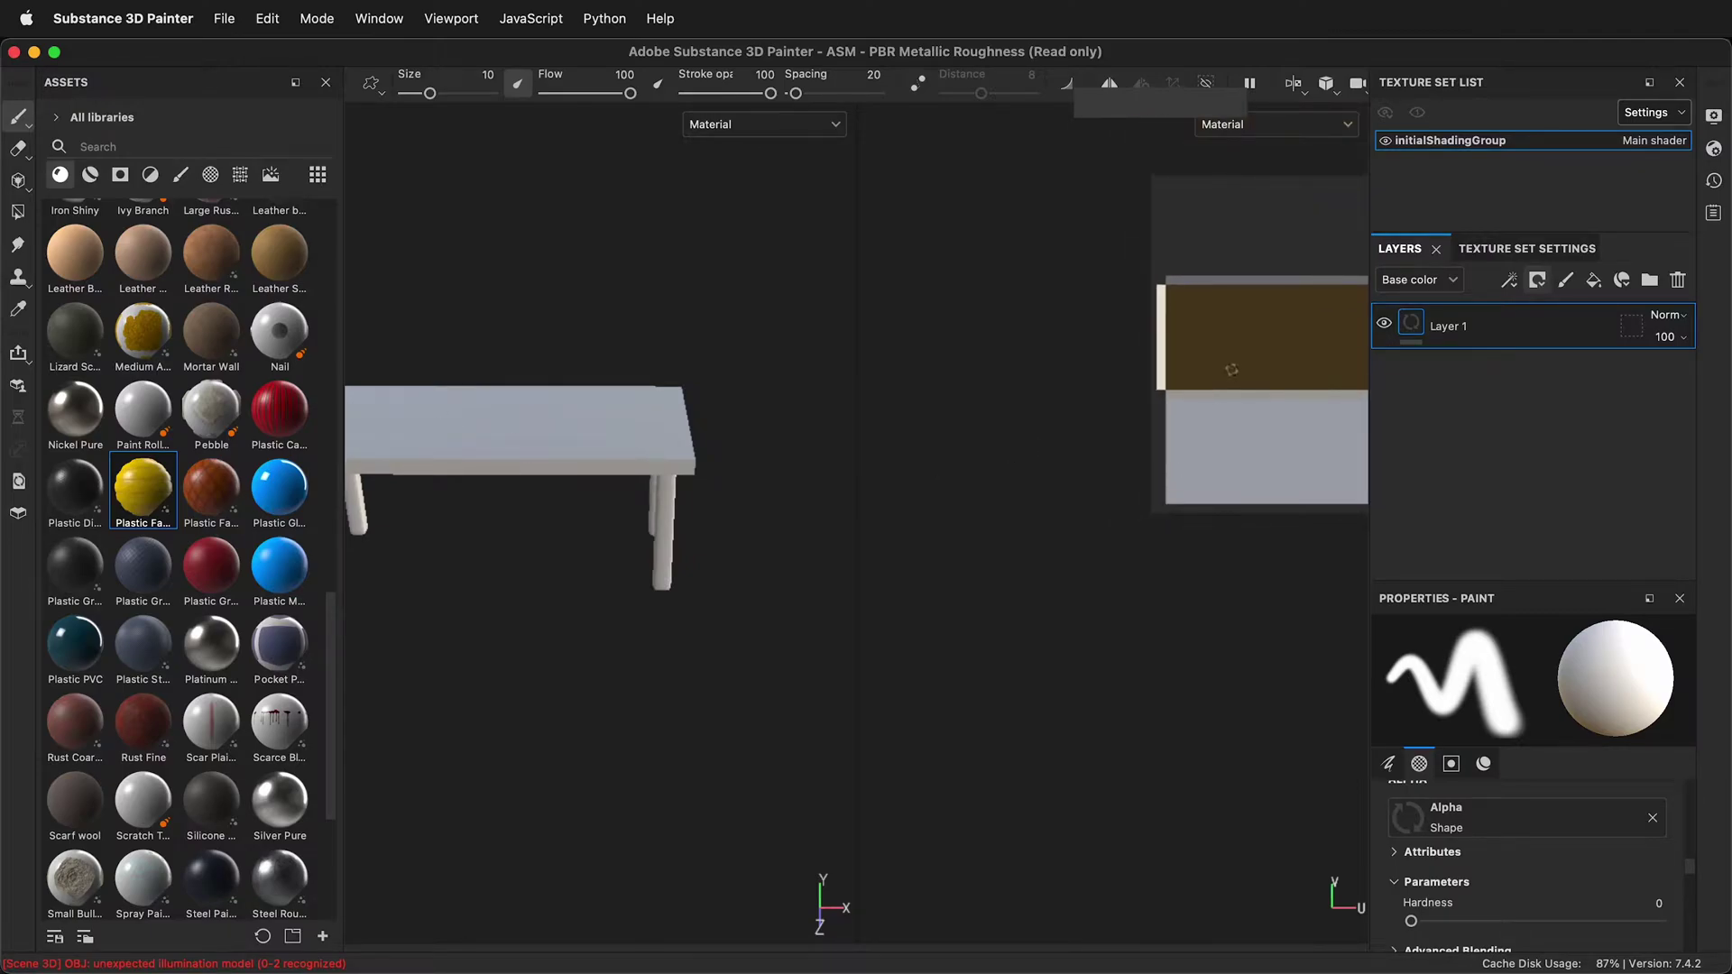
middle_drag(1183, 417, 998, 510)
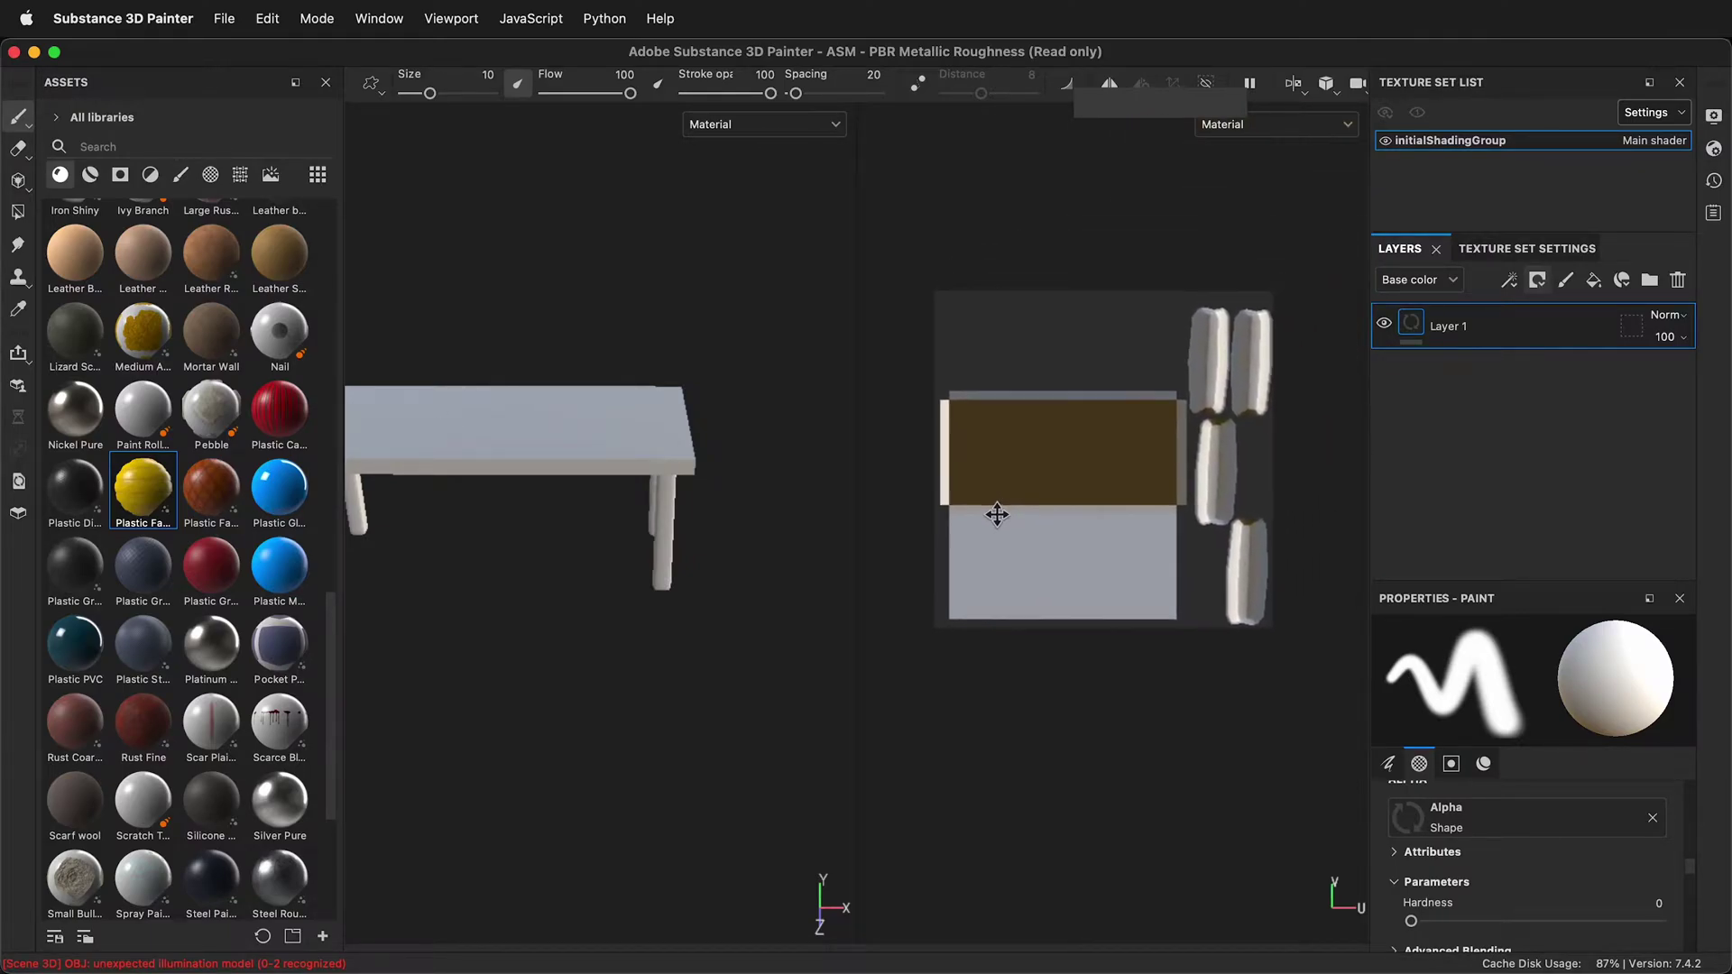
key(f)
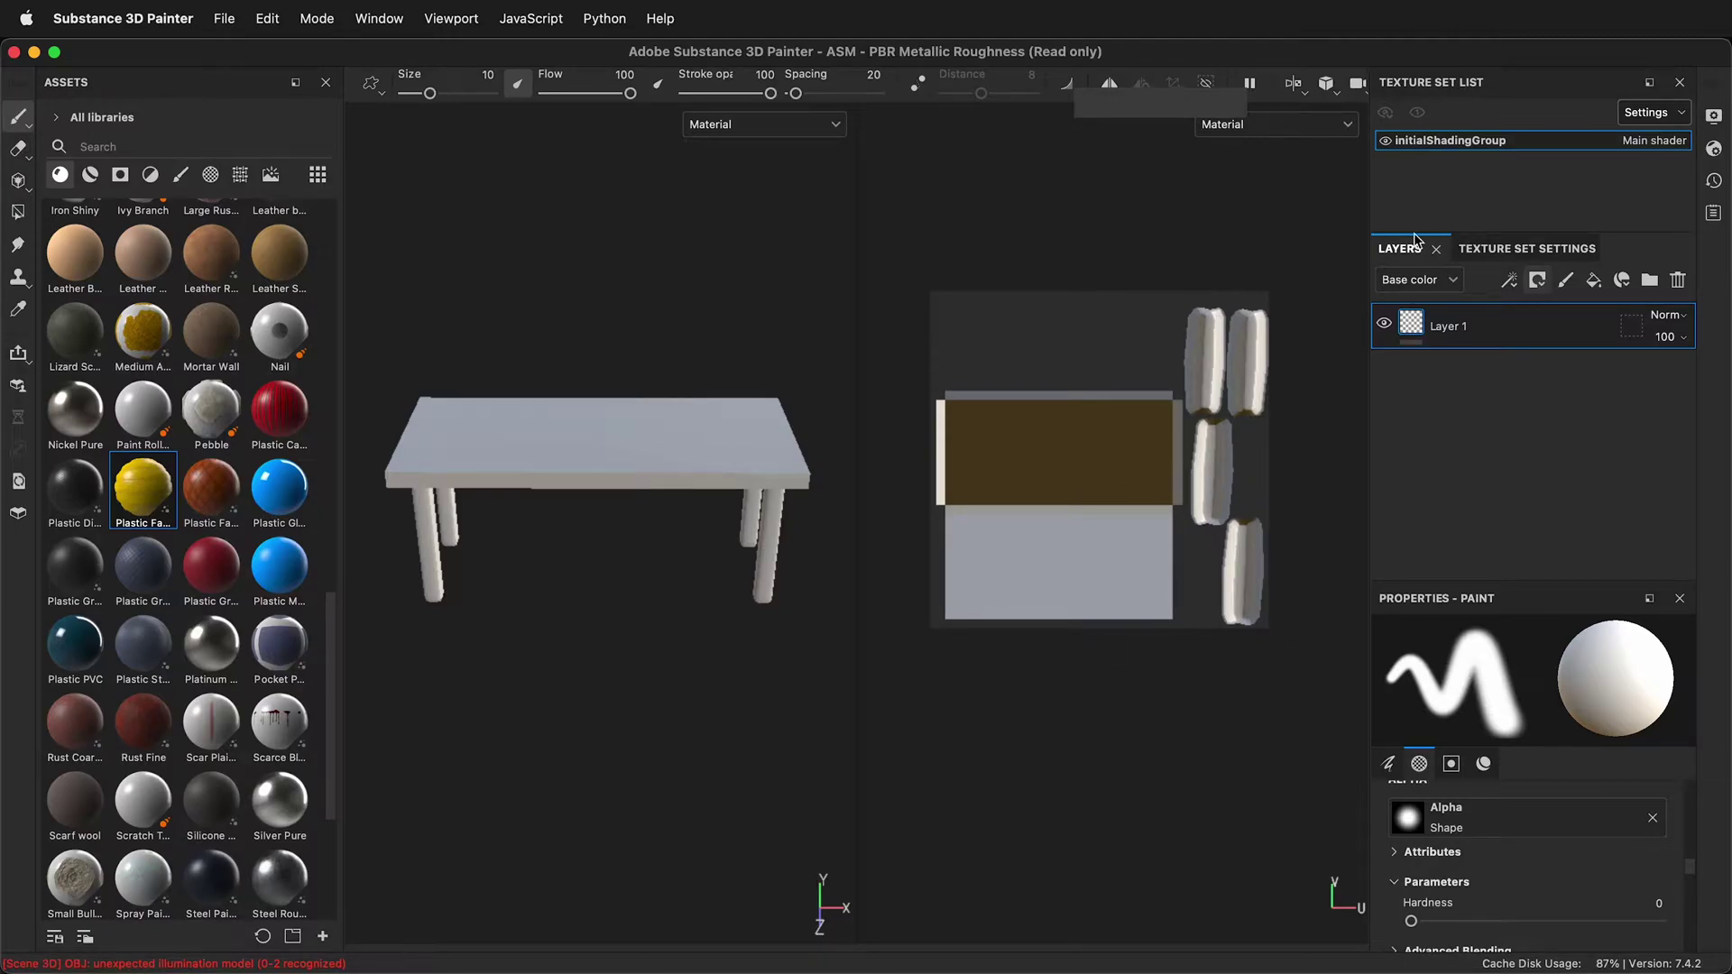
- Bake the table's mesh maps from Texture Set Settings at 2048 output size
click(1524, 254)
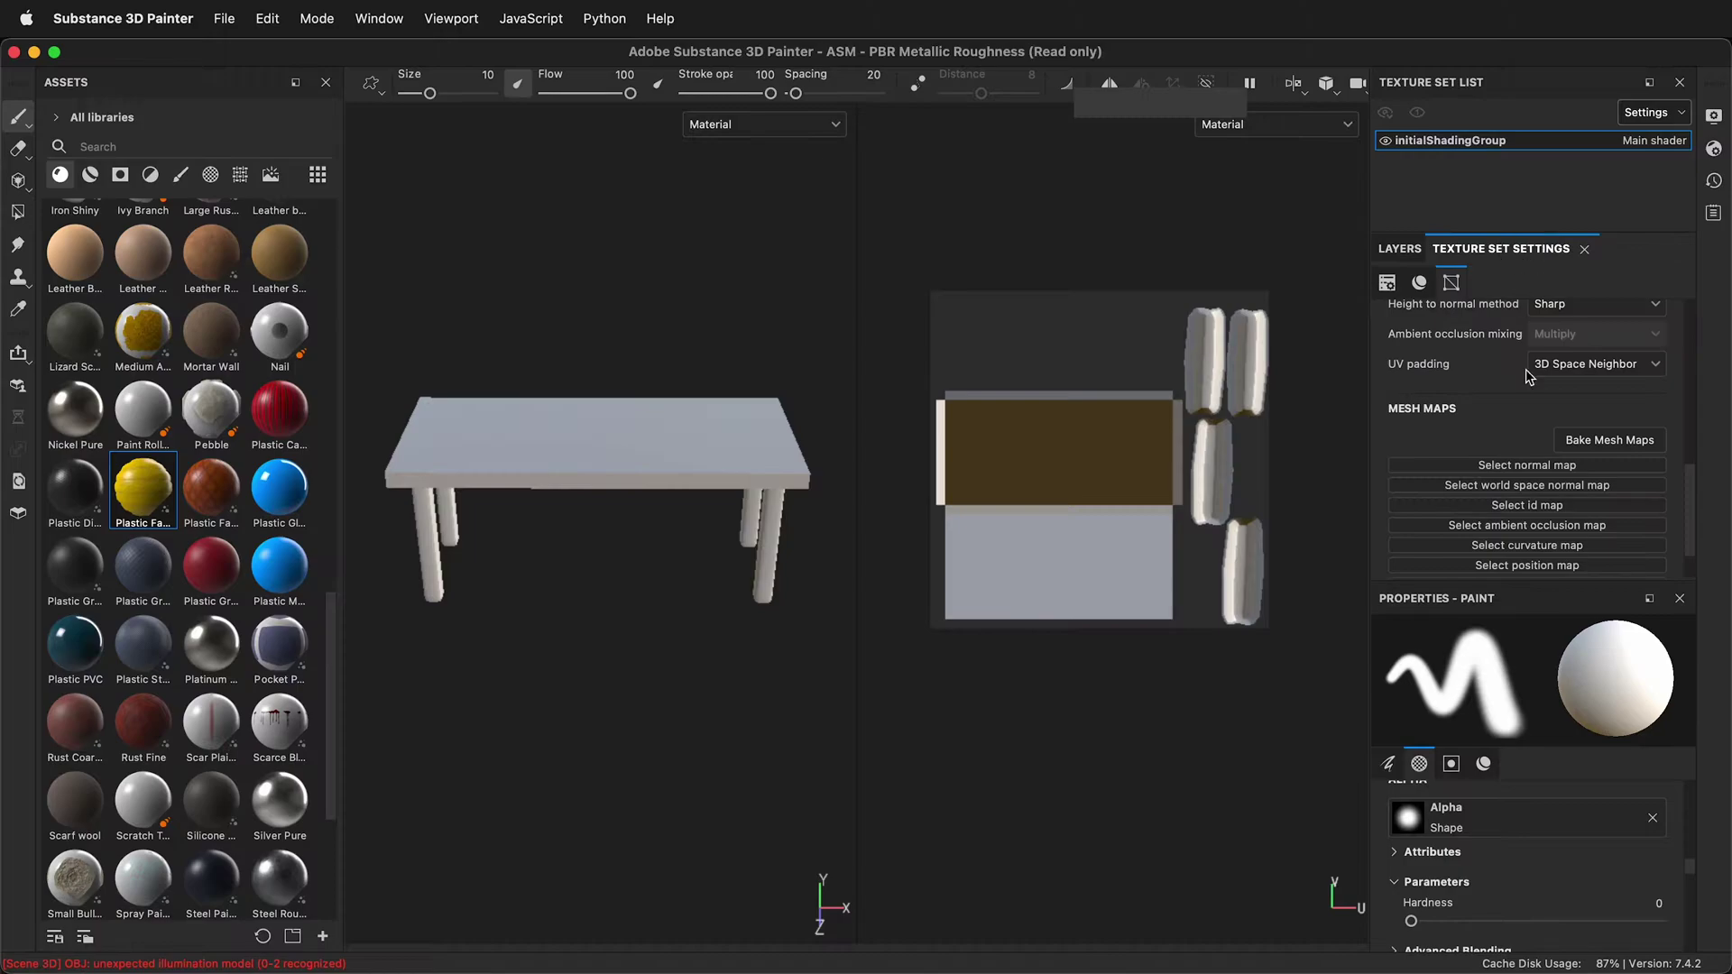
scroll(1602, 426, up, 5)
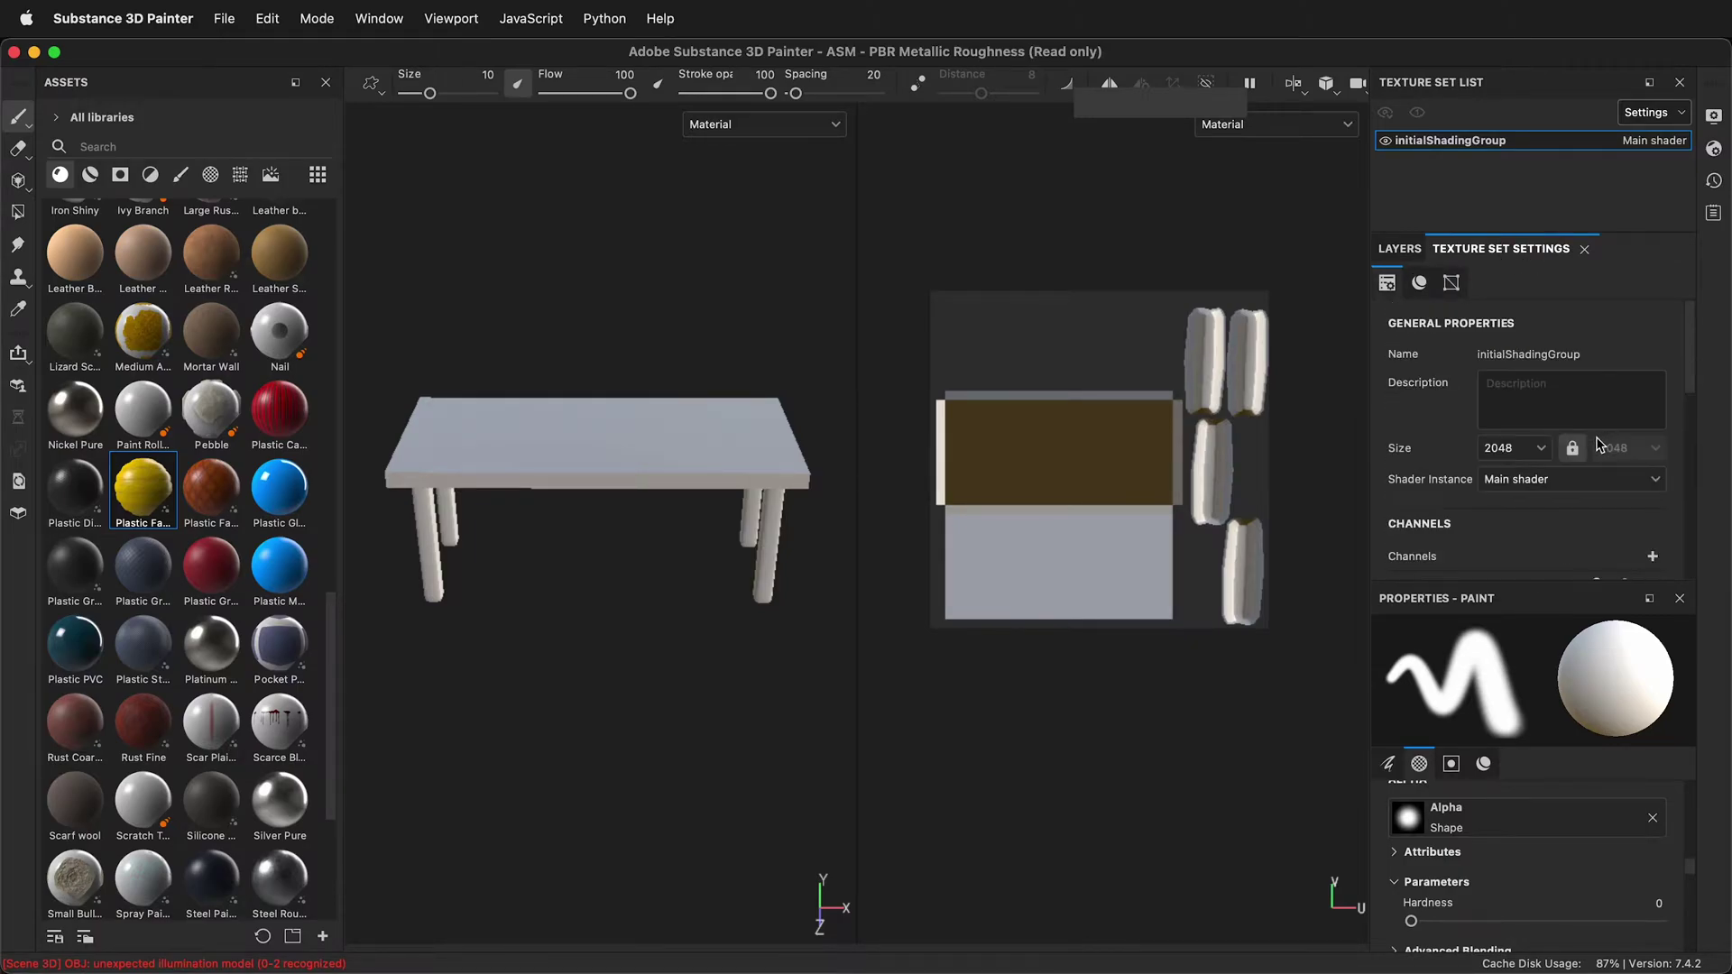
scroll(1596, 422, down, 7)
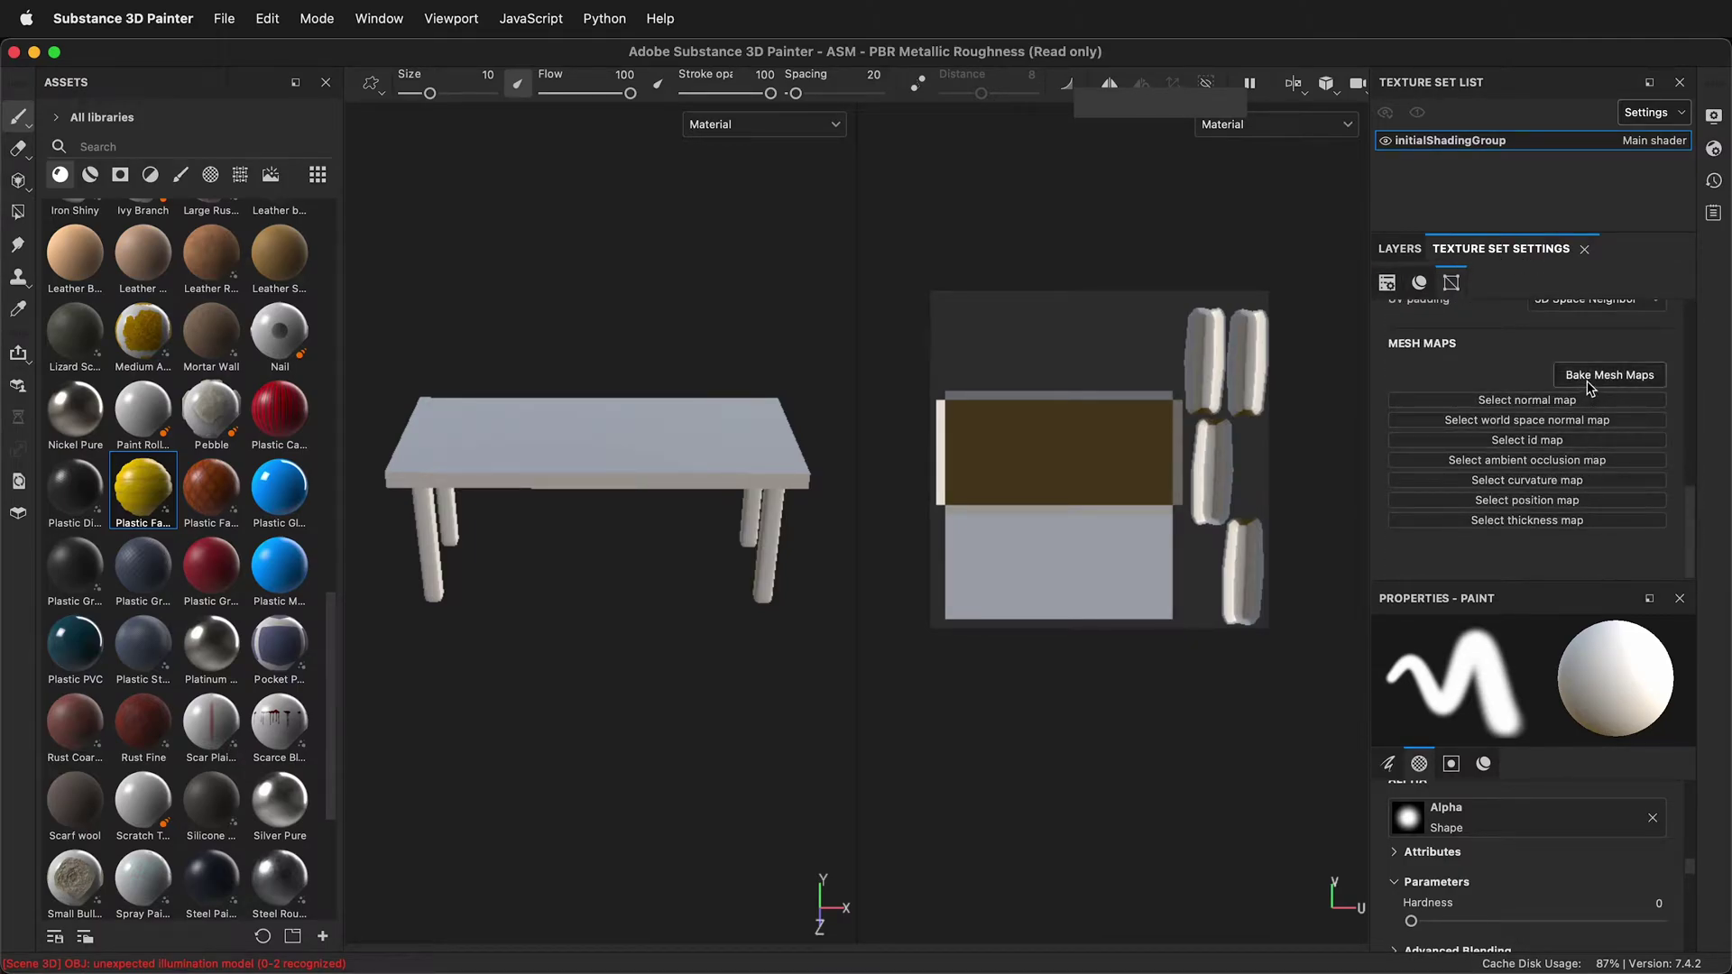
click(1606, 379)
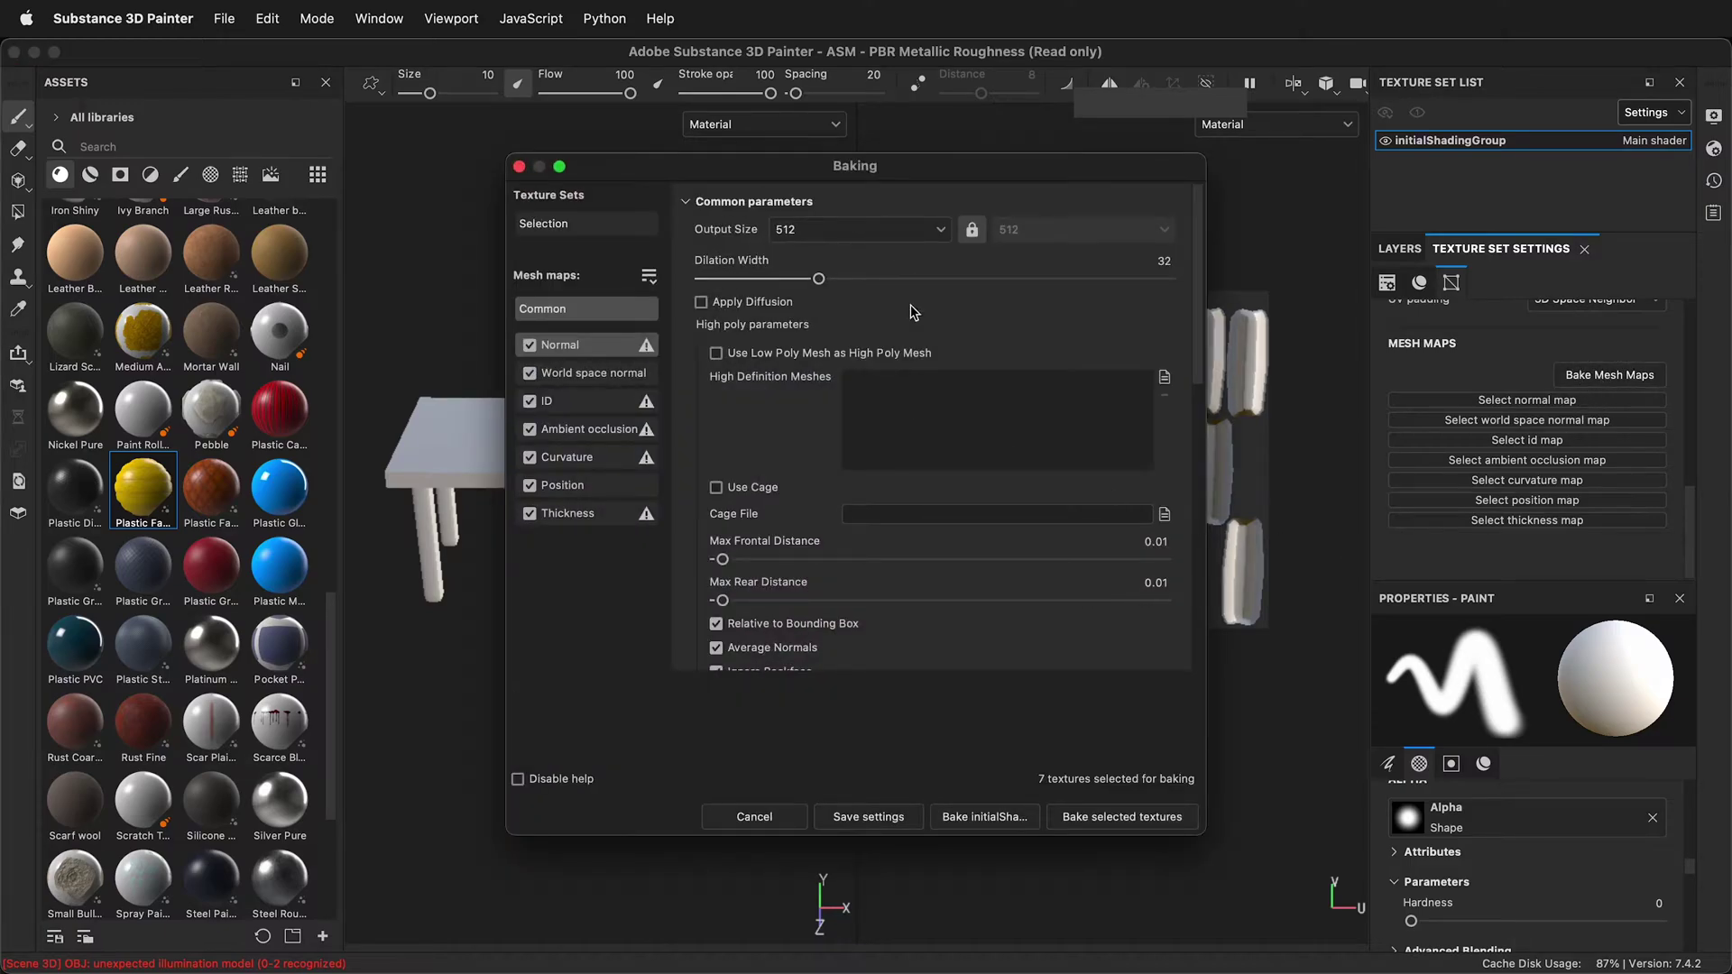
click(936, 230)
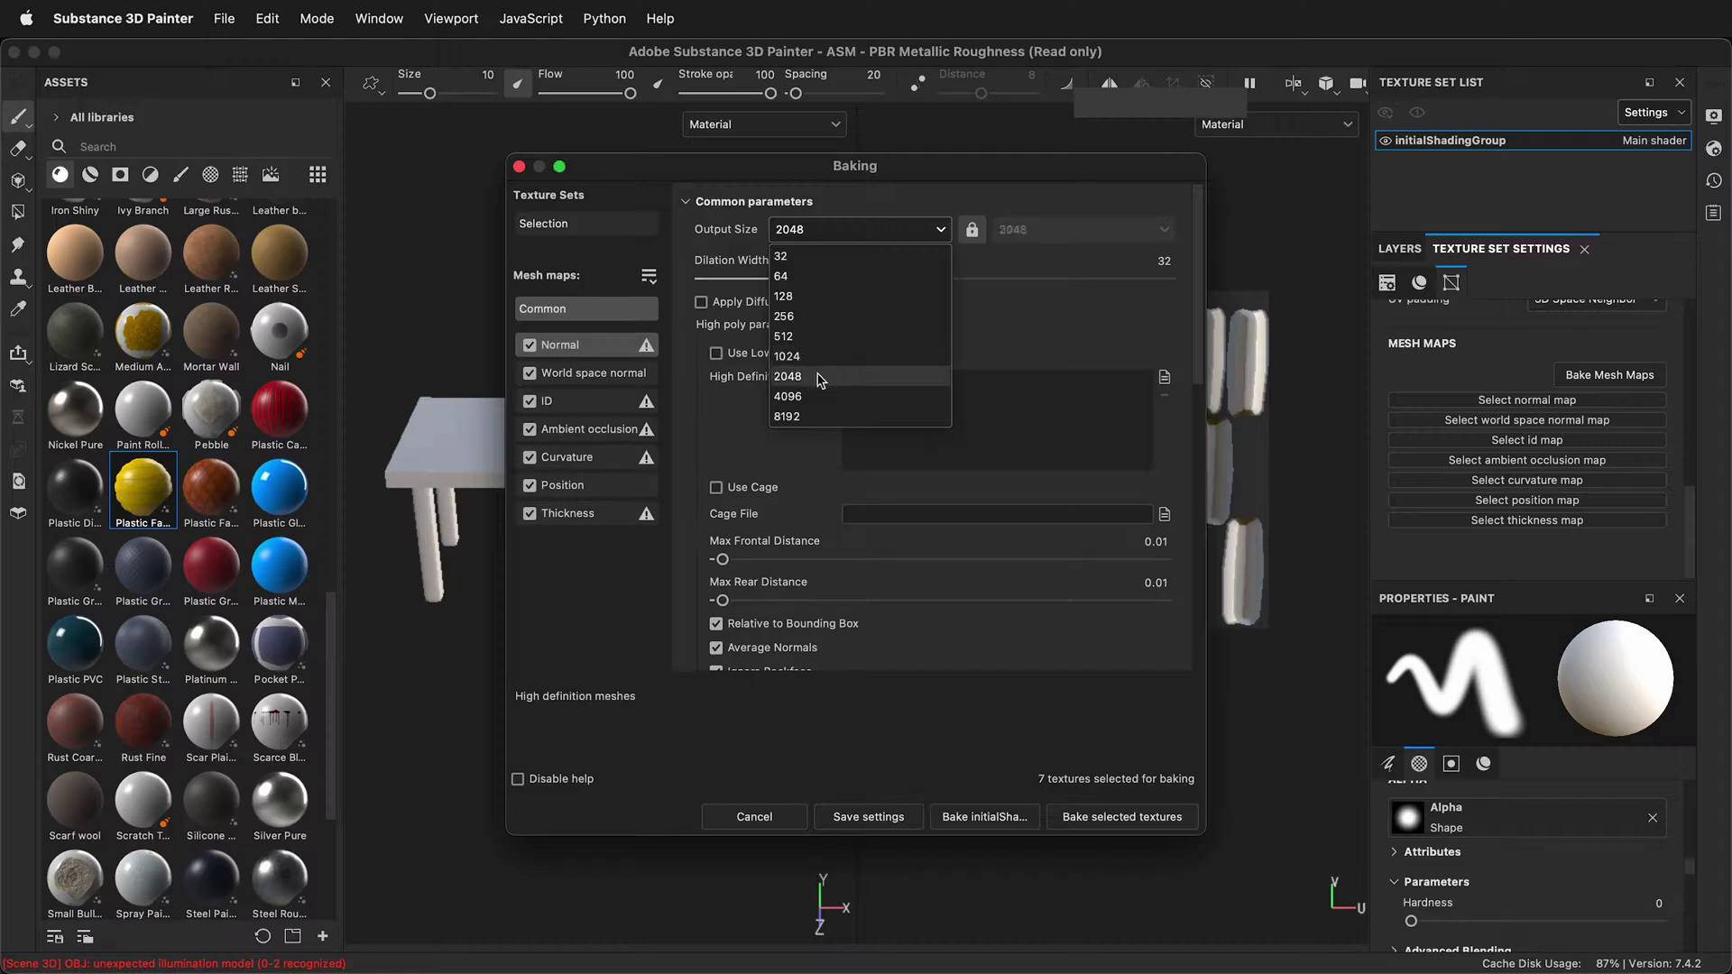
click(857, 379)
click(1121, 817)
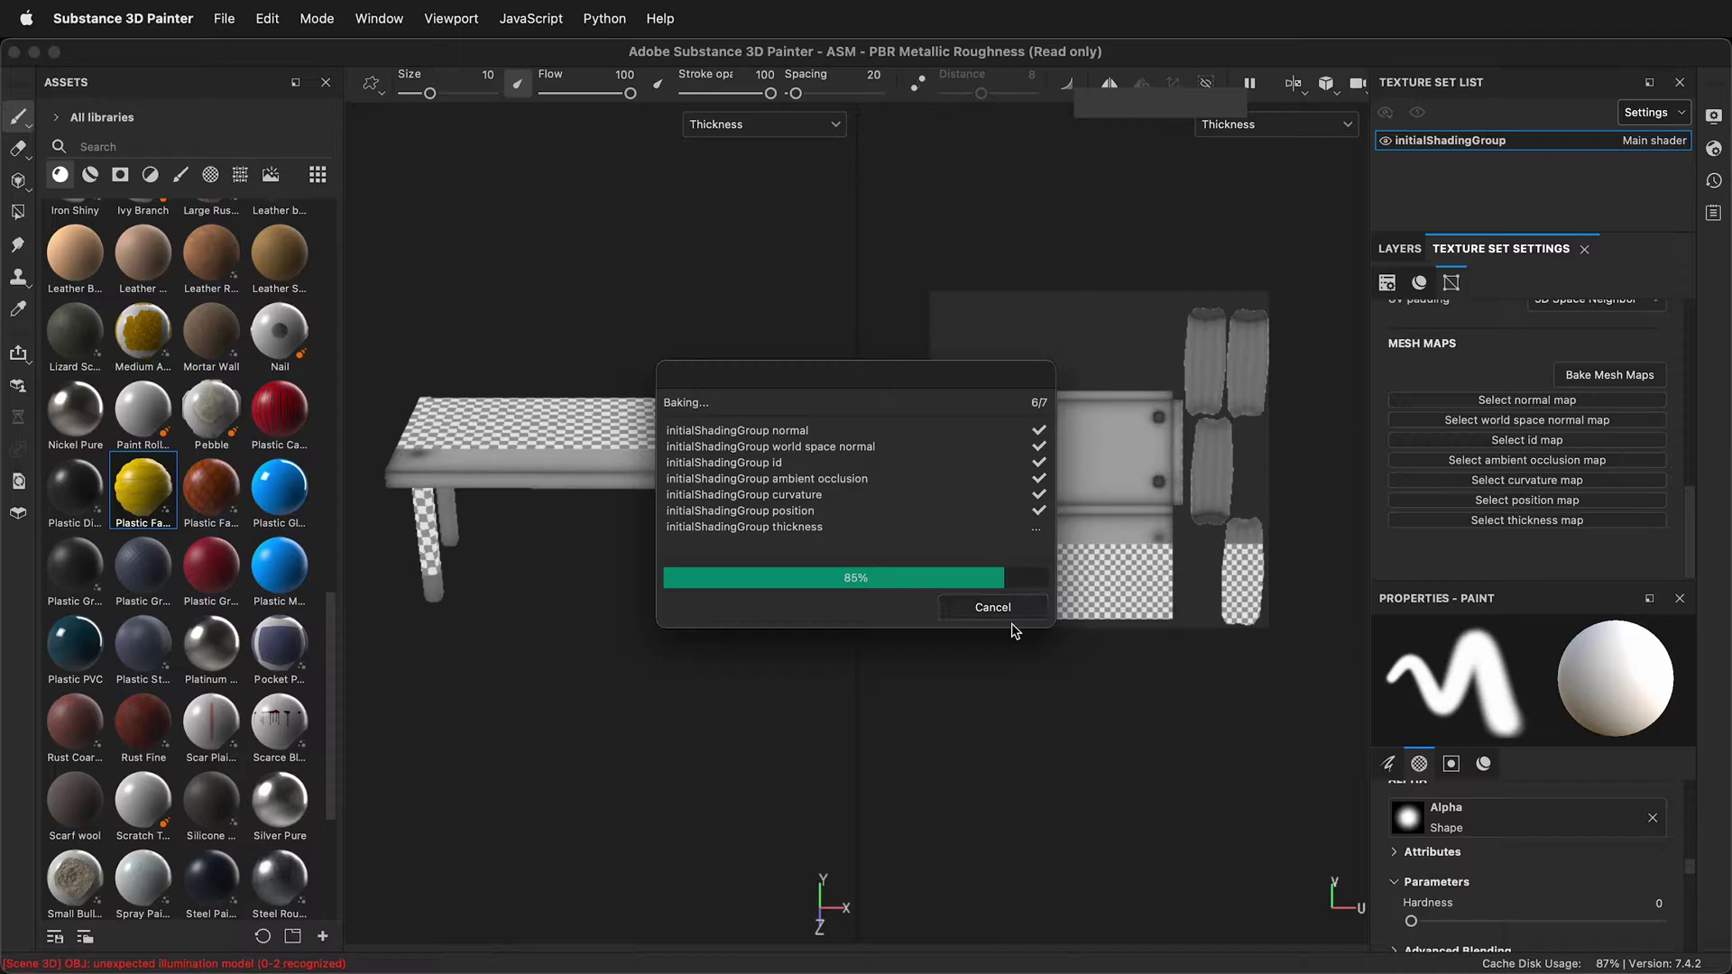
click(995, 608)
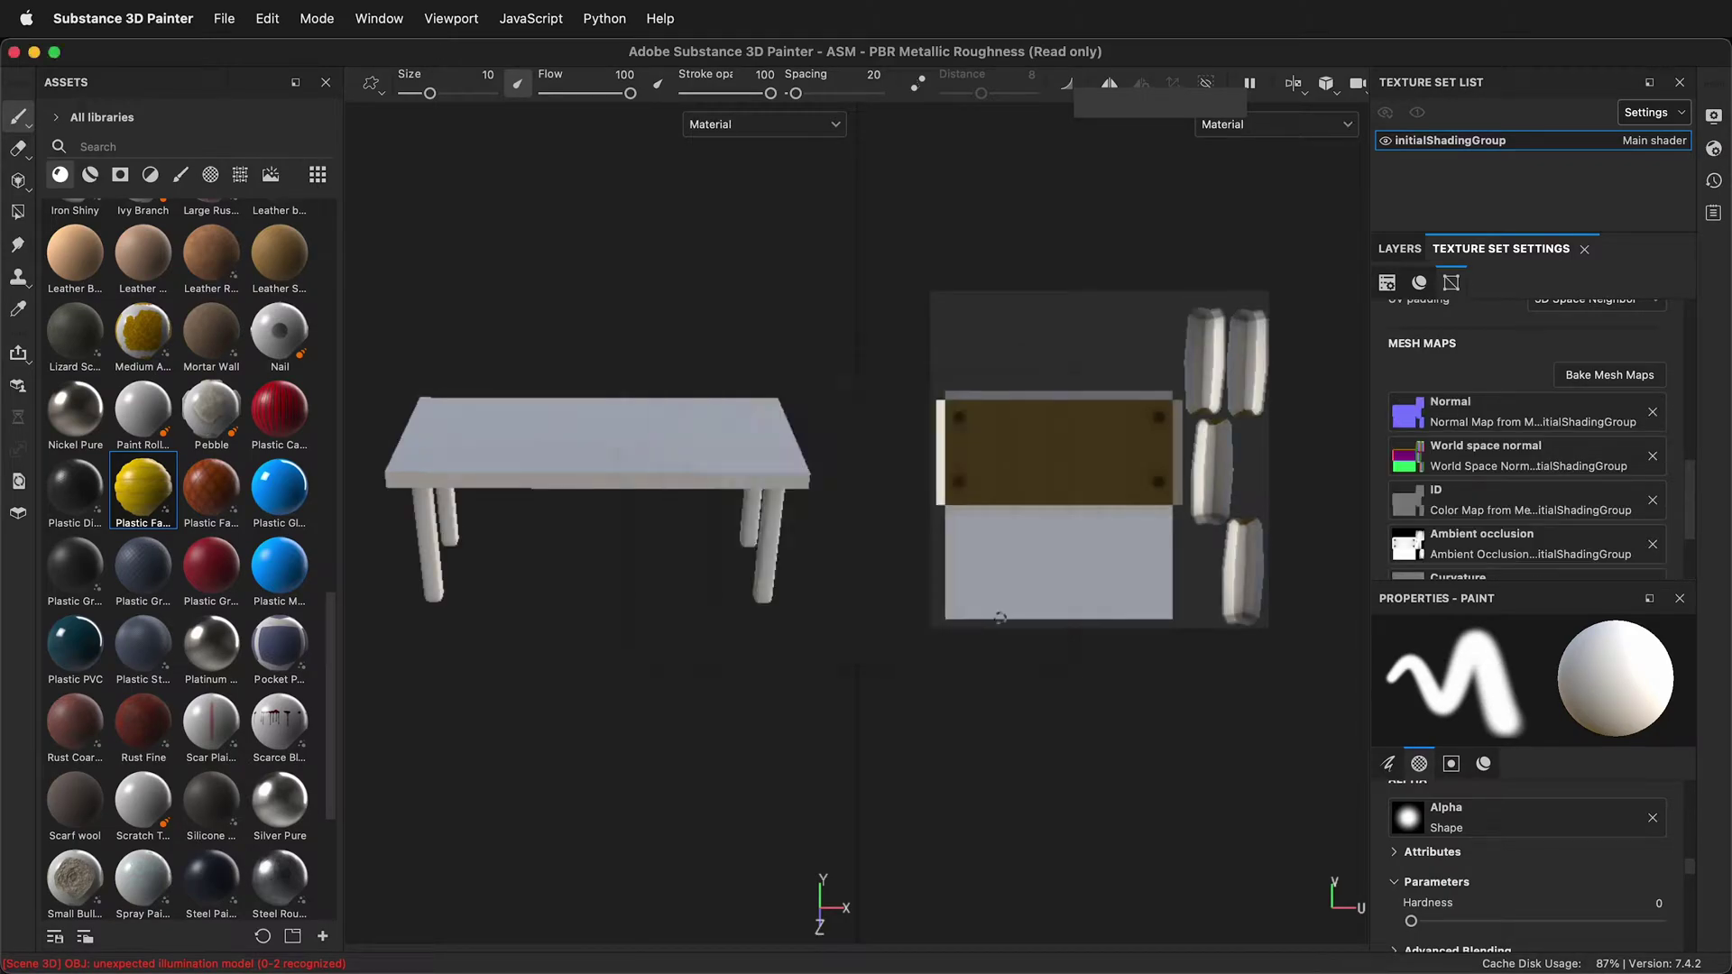
- Paint Aluminium Insulator strokes and blobs across the tabletop on Layer 1
click(1399, 248)
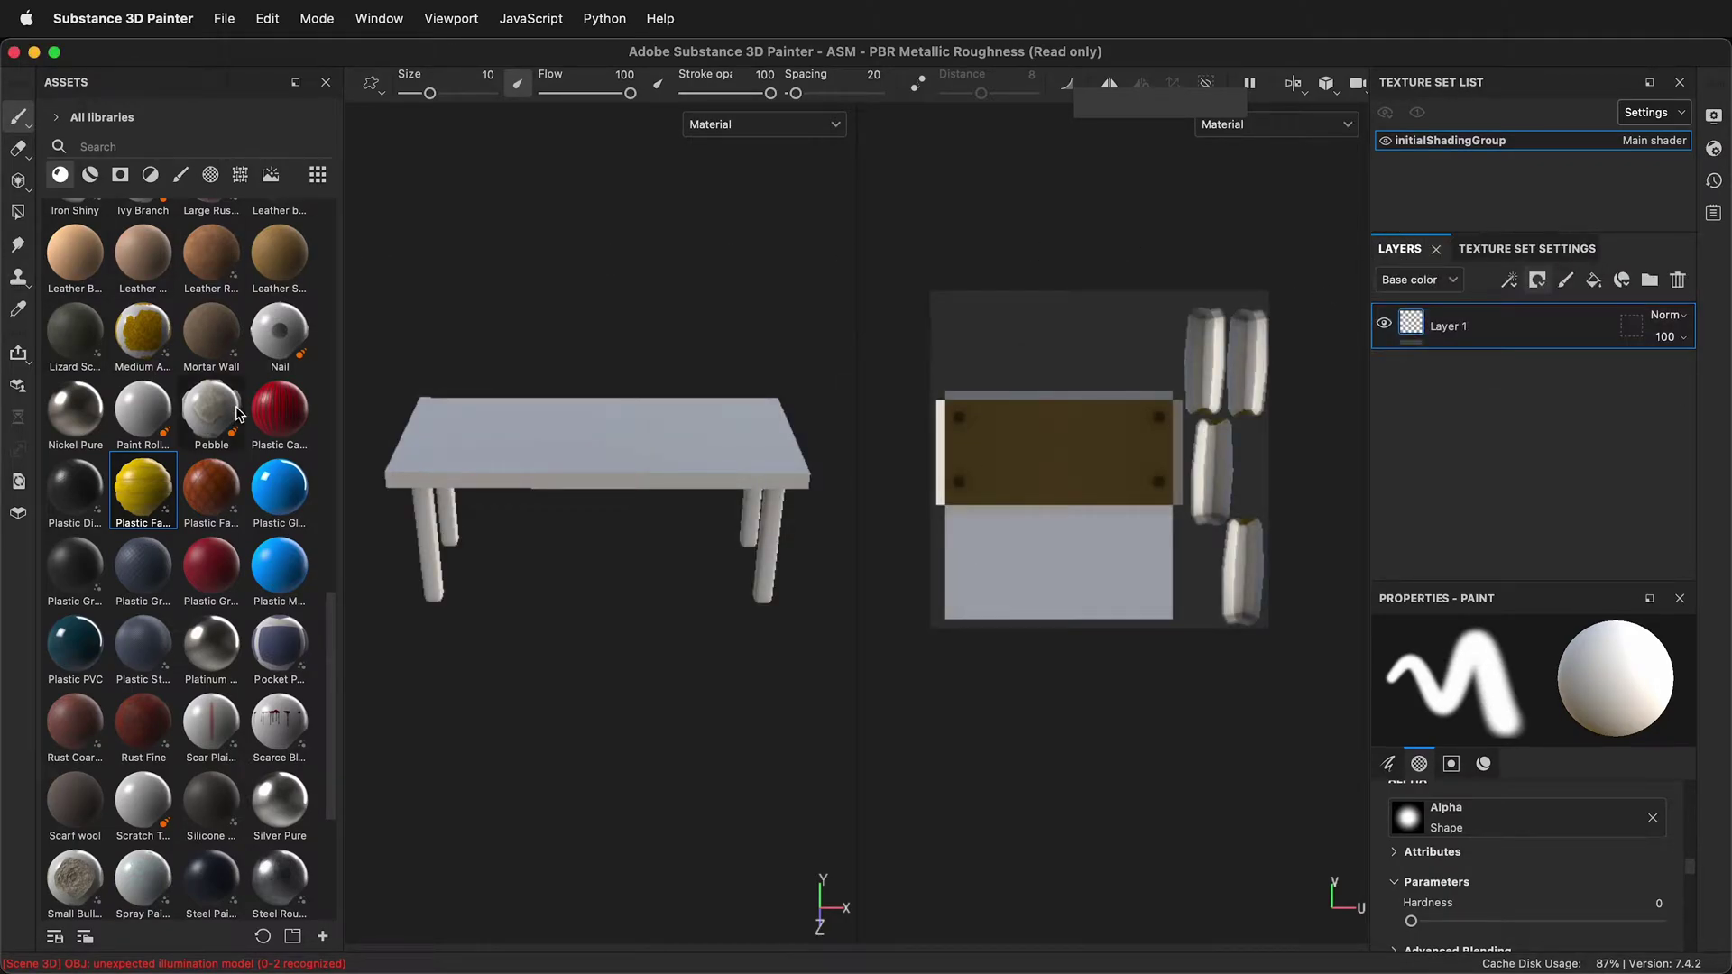
scroll(246, 434, up, 10)
click(75, 236)
mouse_move(505, 482)
mouse_down()
mouse_move(575, 479)
mouse_move(650, 429)
mouse_move(728, 431)
mouse_move(750, 512)
mouse_move(702, 429)
mouse_up()
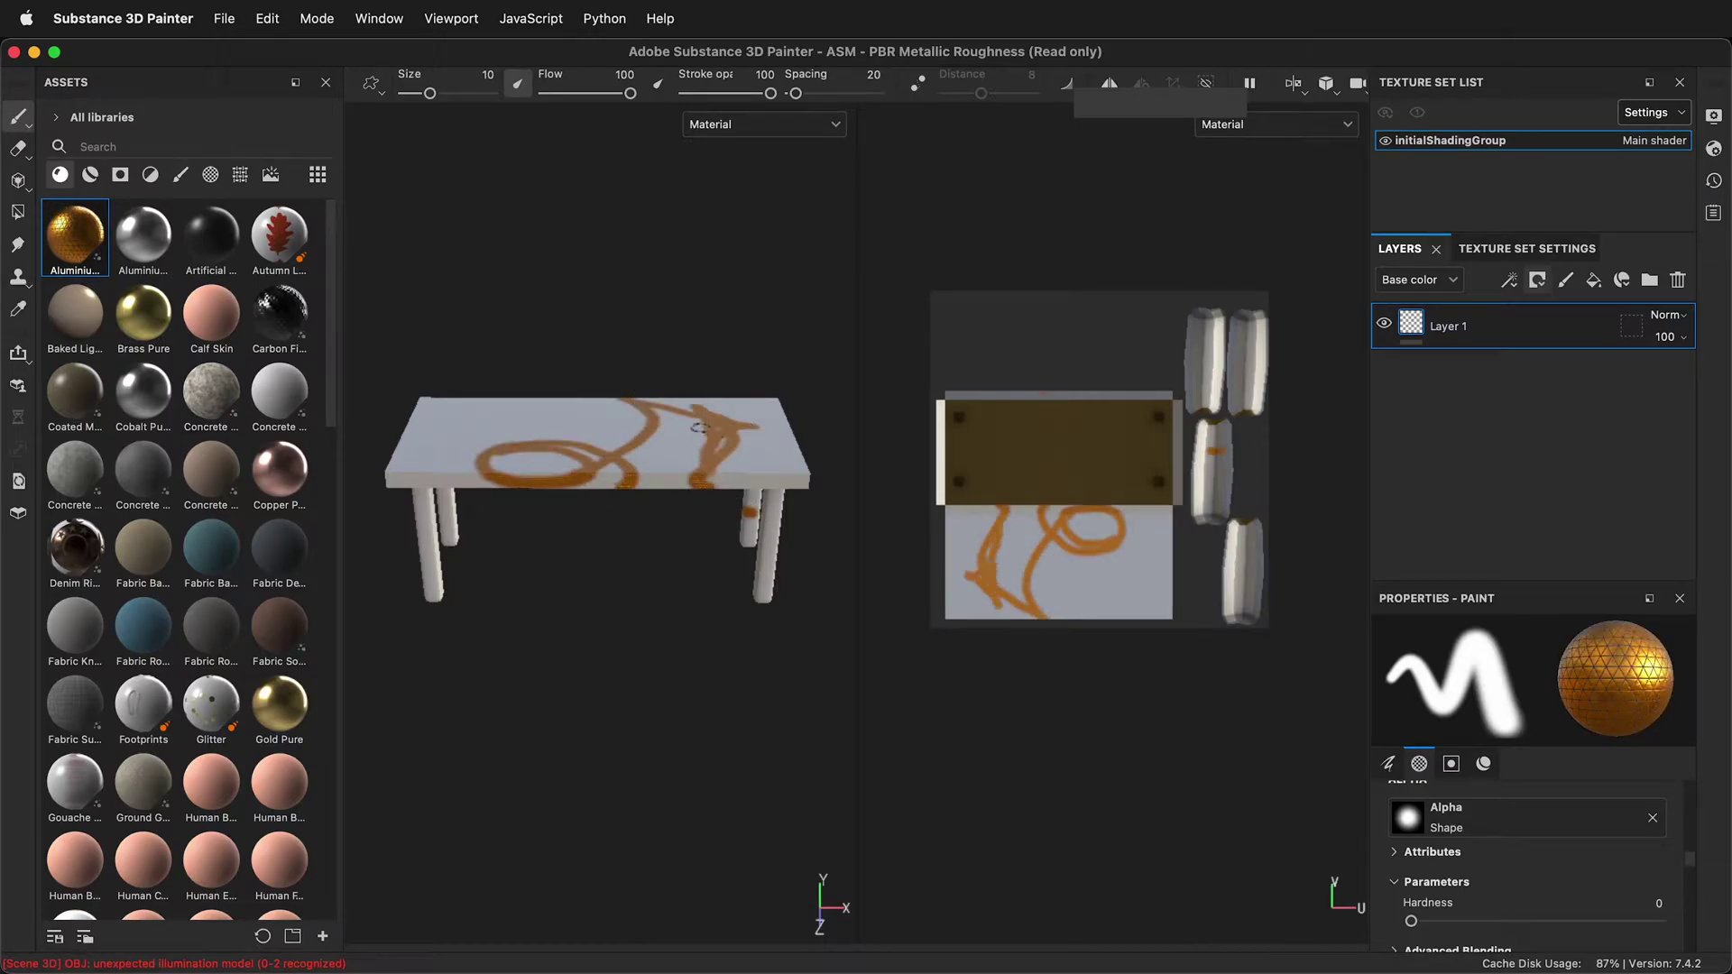
scroll(703, 429, up, 1)
scroll(702, 430, up, 8)
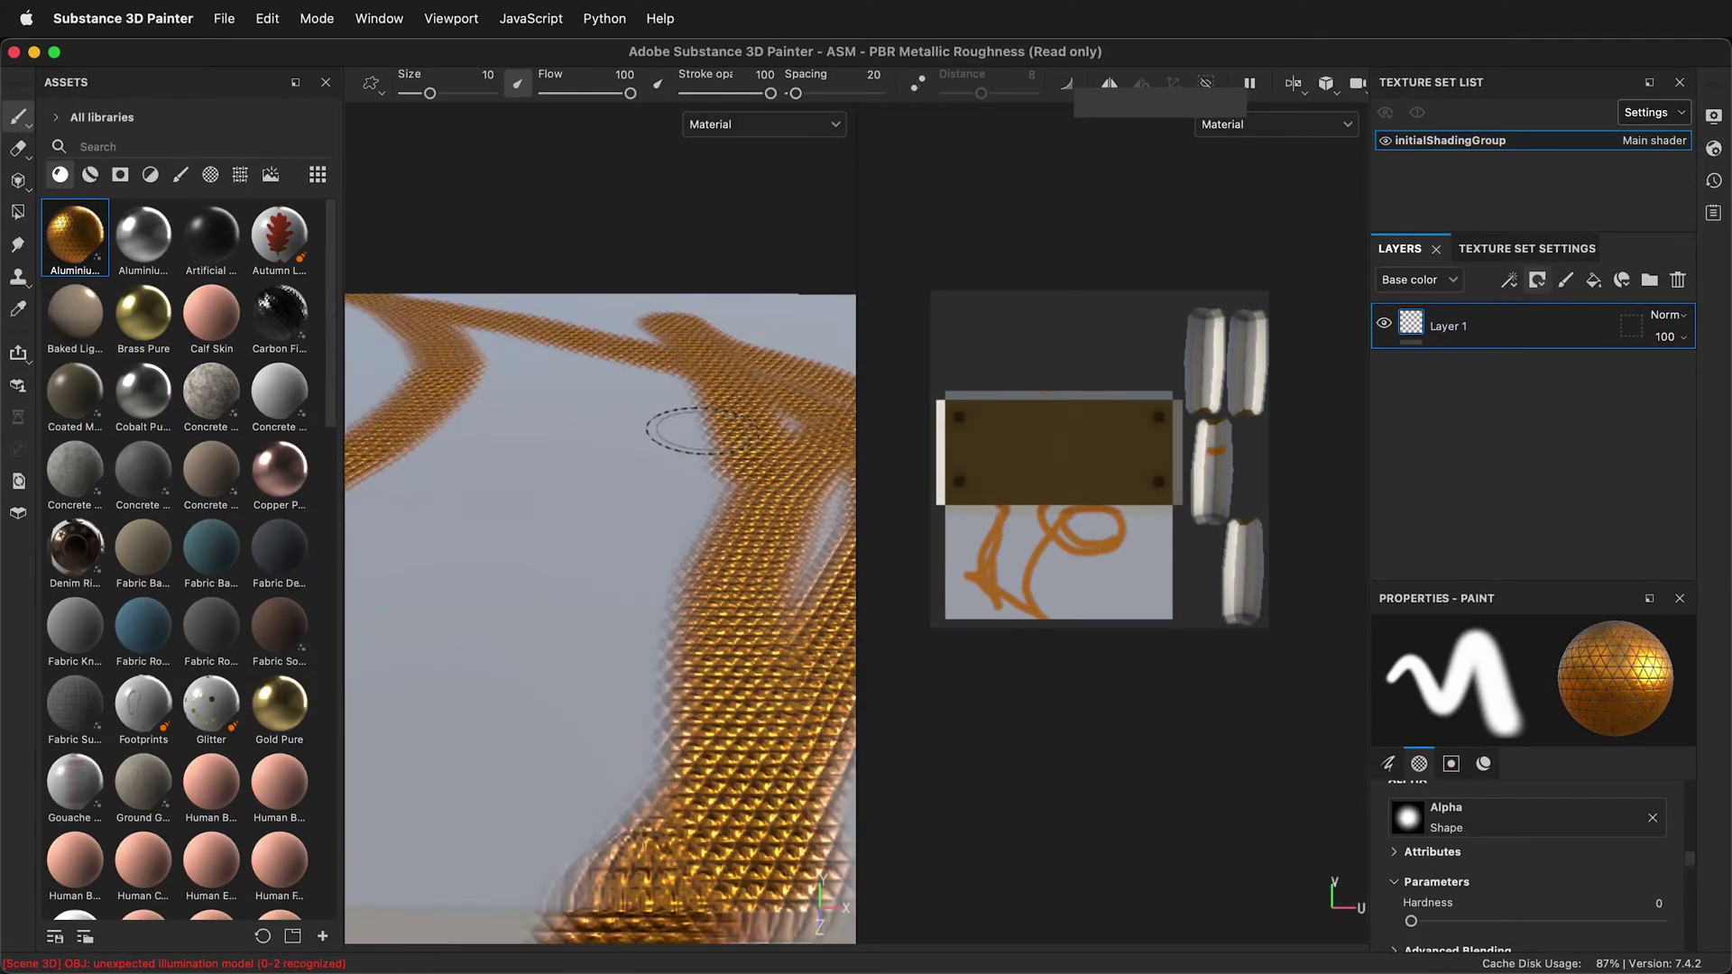
mouse_move(579, 541)
mouse_down()
mouse_move(541, 479)
mouse_move(604, 482)
mouse_up()
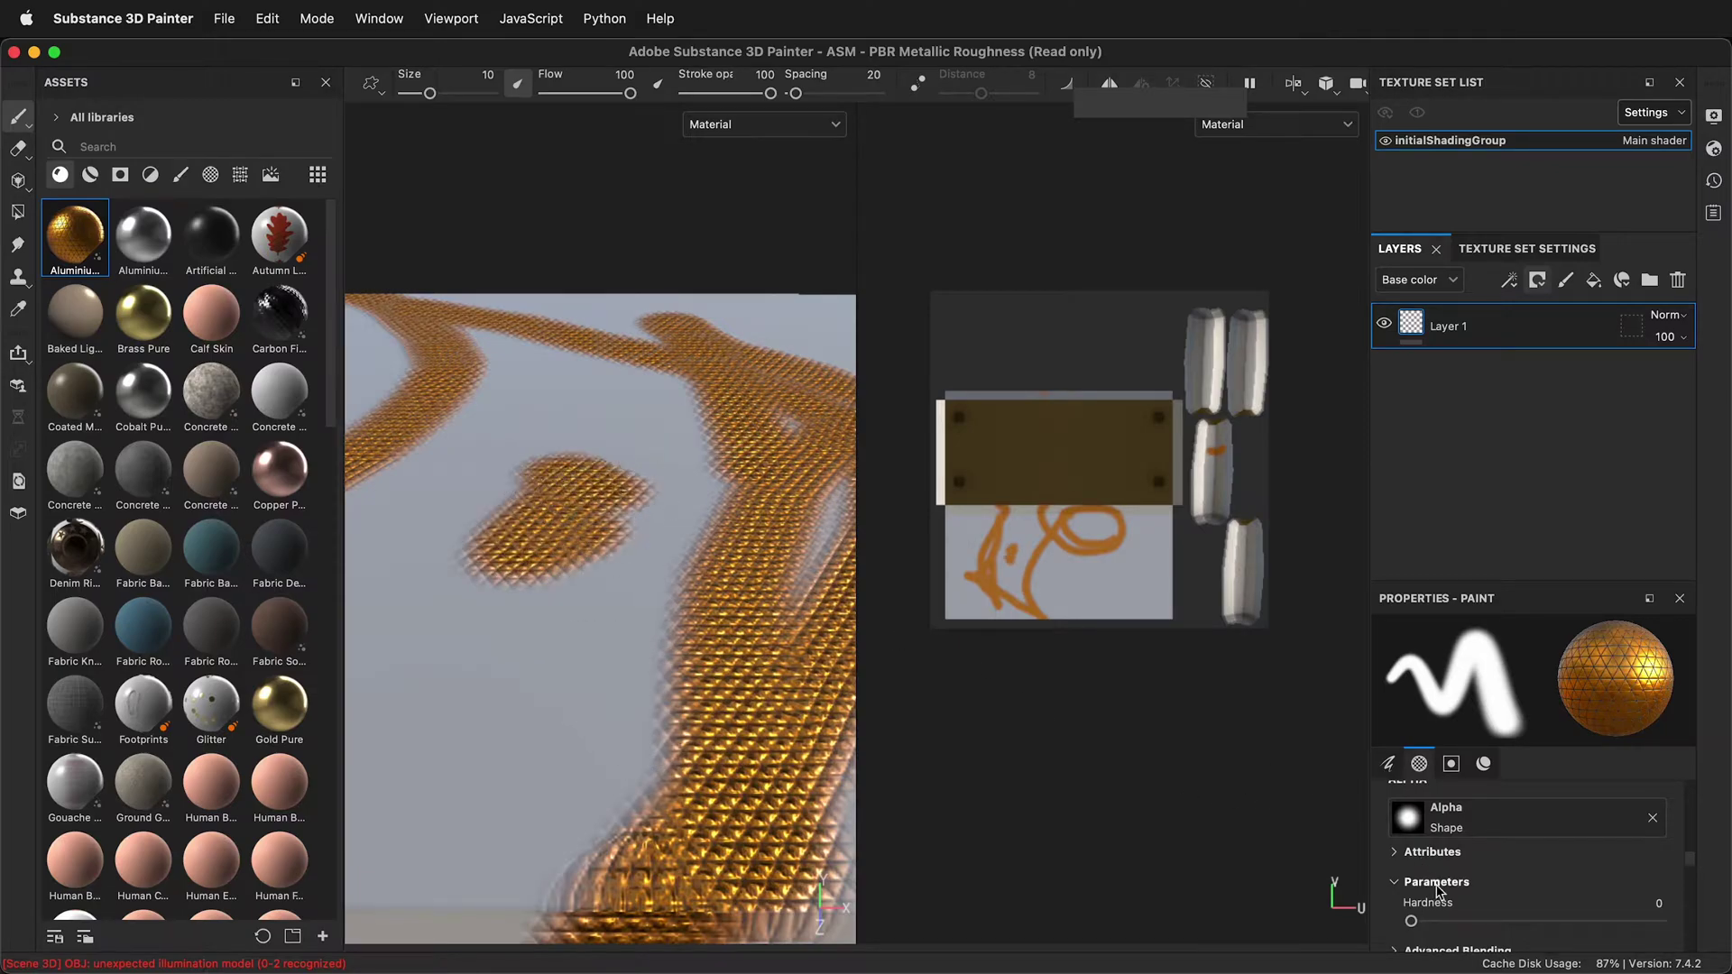
scroll(1565, 908, down, 10)
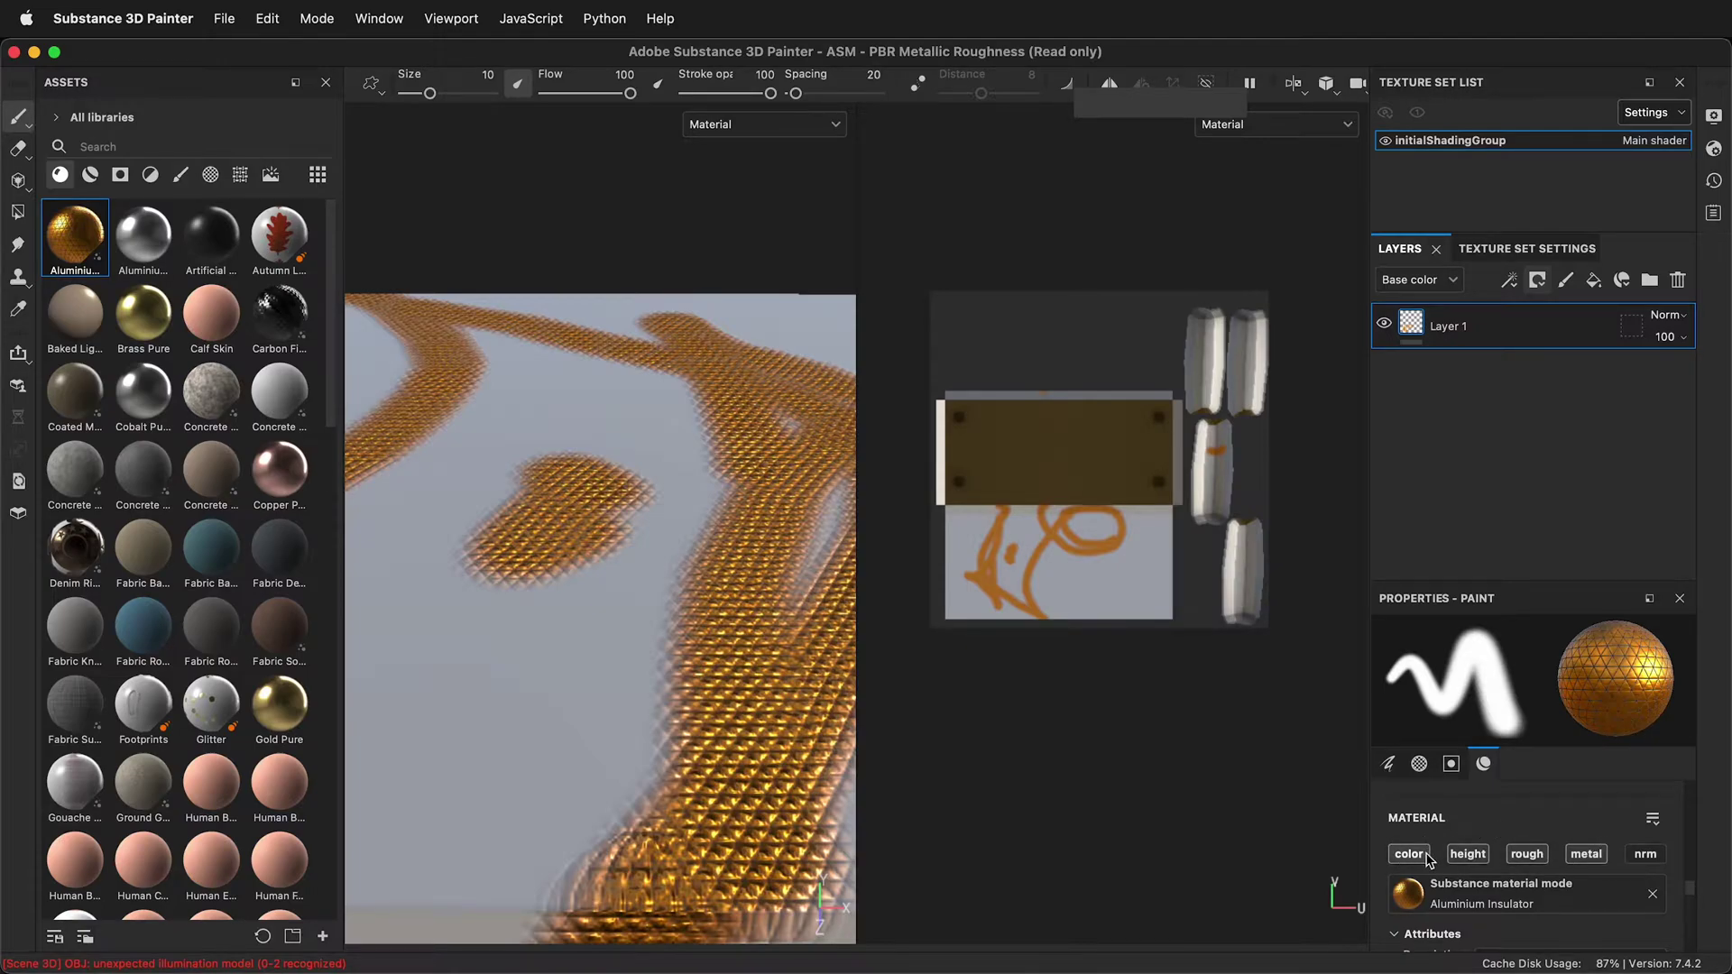
- With height, roughness and metal off, paint an orange colour-only patch on the tabletop
click(1468, 853)
click(1527, 854)
click(1585, 853)
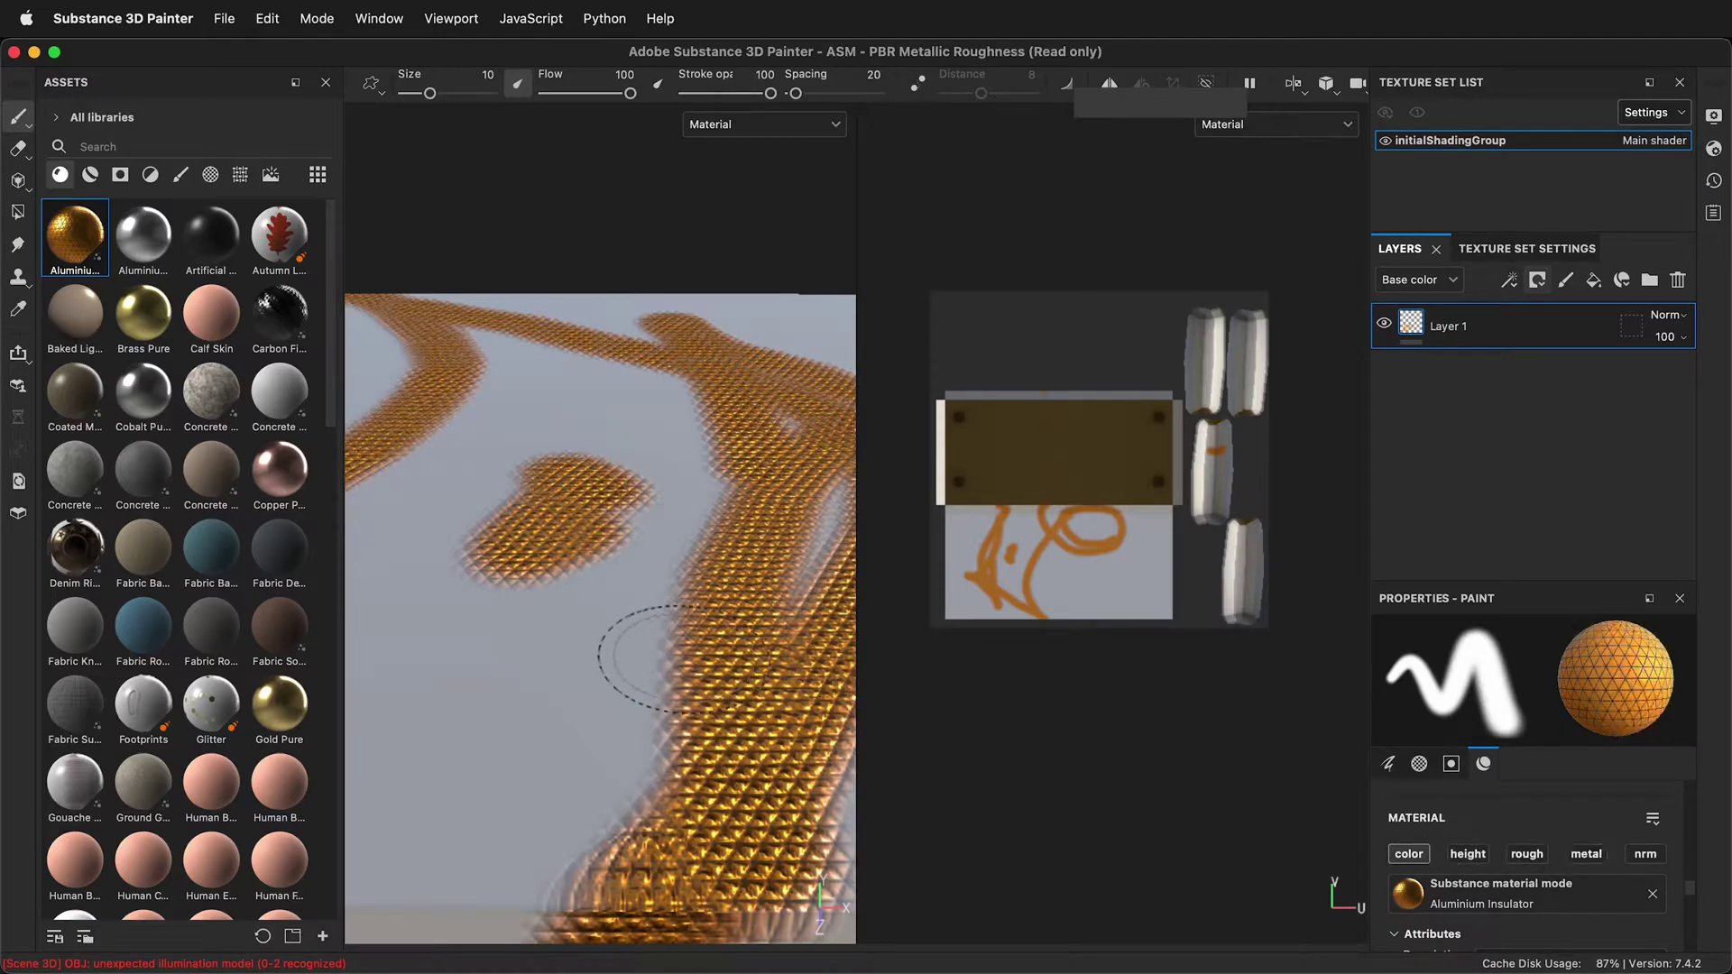
mouse_move(647, 659)
mouse_down()
mouse_move(511, 714)
mouse_move(644, 632)
mouse_move(484, 647)
mouse_move(483, 715)
mouse_up()
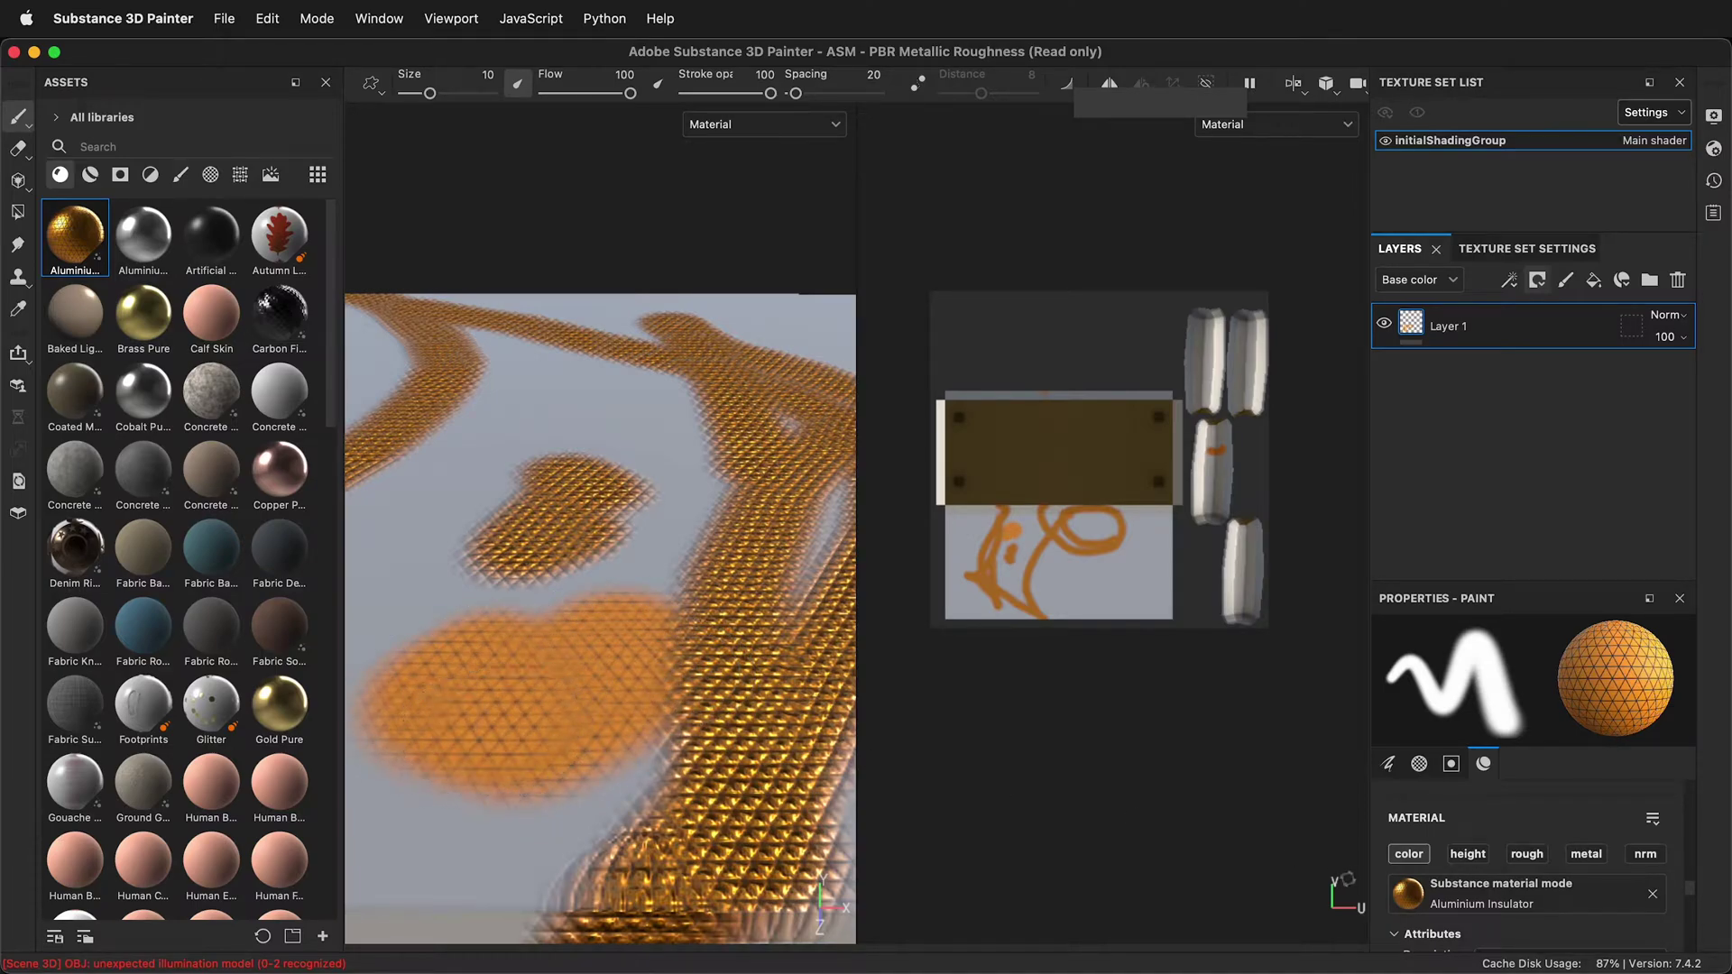
- Paint a height-only raised stroke, then a metalness-only stroke on the tabletop
click(1408, 853)
click(1467, 853)
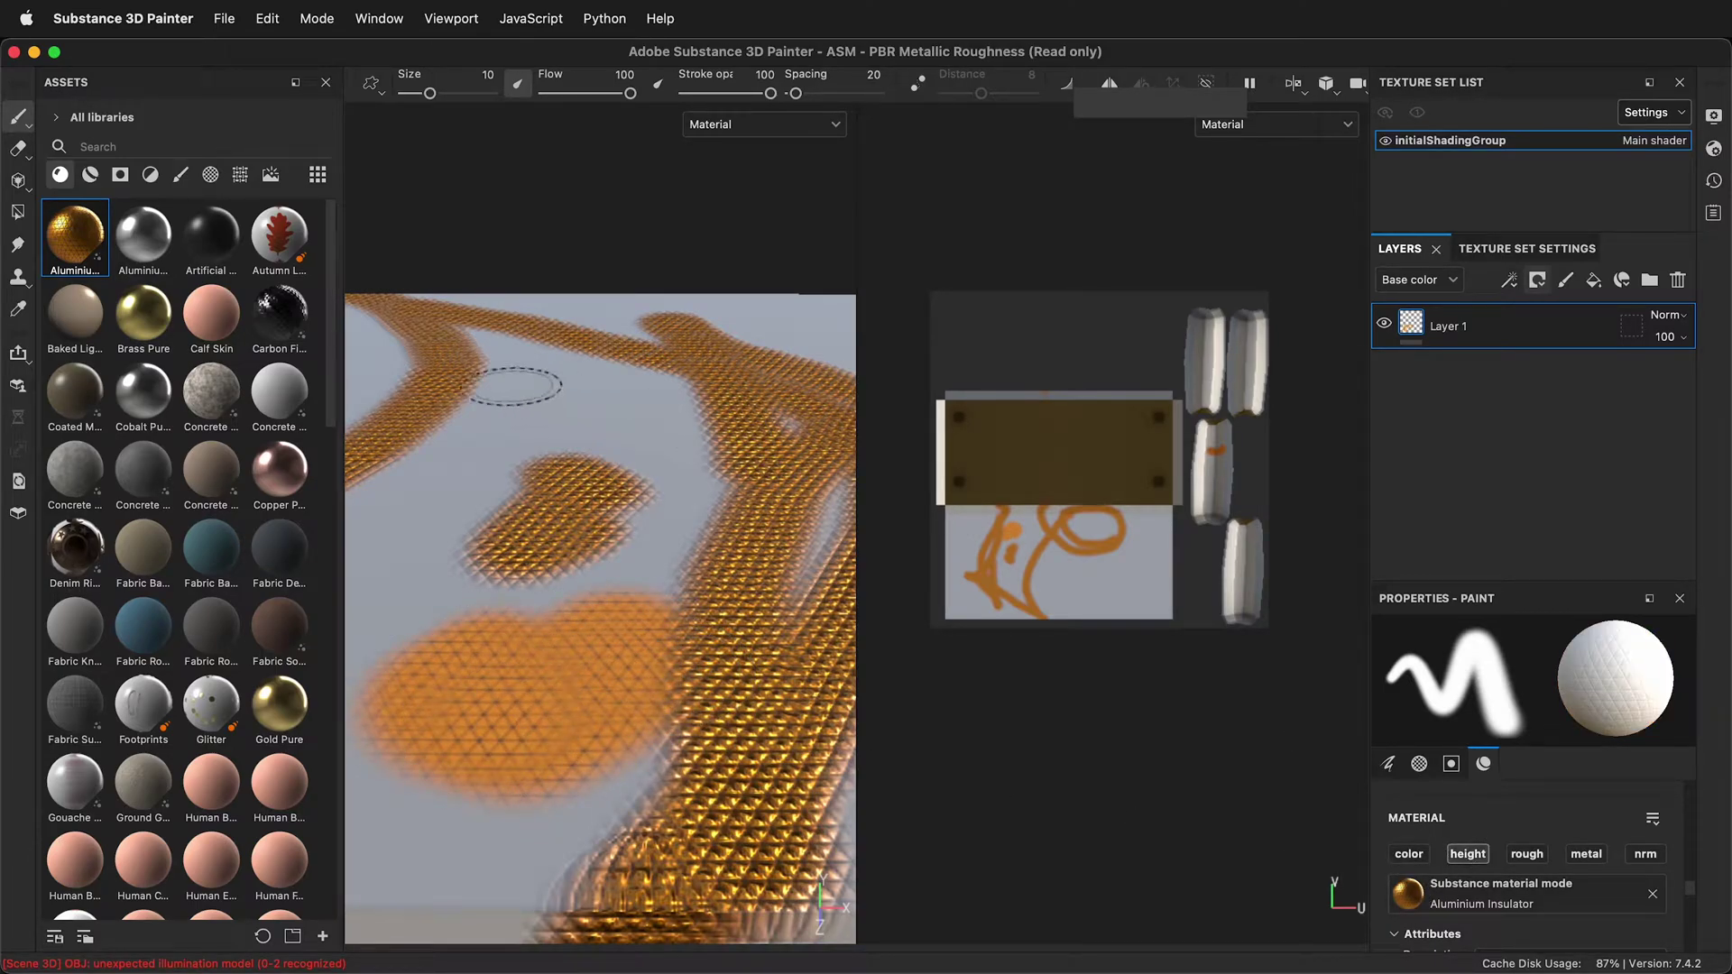
mouse_move(515, 386)
mouse_down()
mouse_move(430, 540)
mouse_move(500, 562)
mouse_move(536, 644)
mouse_up()
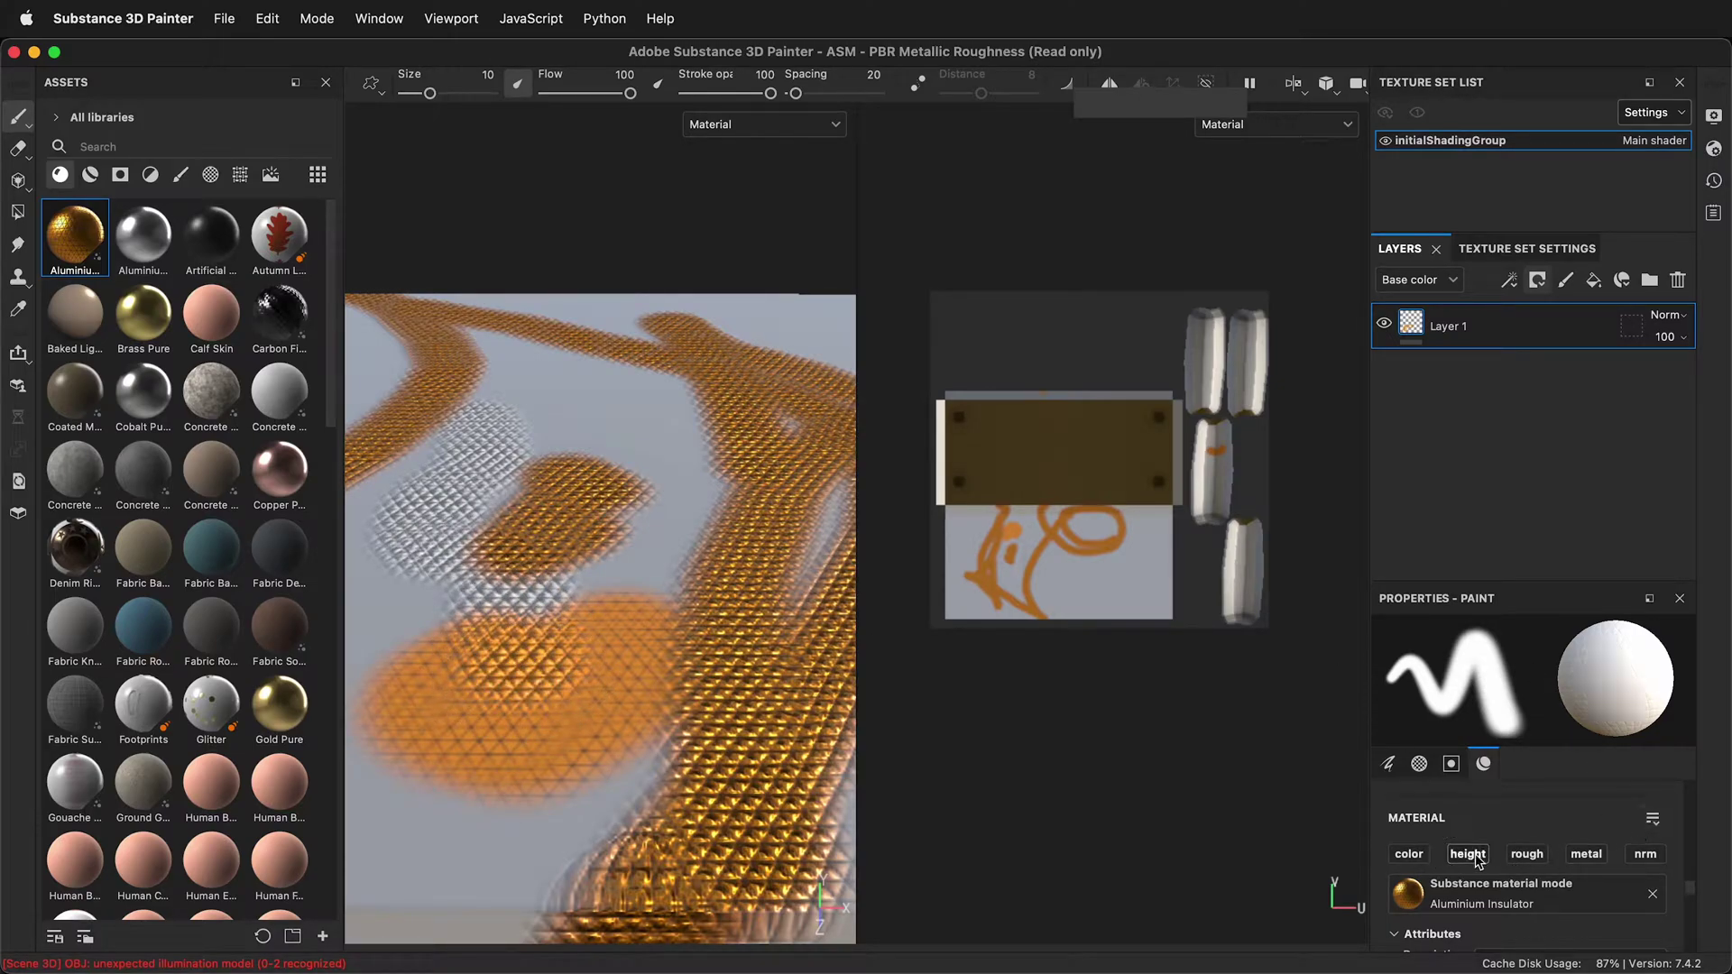
click(1526, 854)
click(1586, 853)
mouse_move(632, 390)
mouse_down()
mouse_move(586, 408)
mouse_move(649, 407)
mouse_move(678, 493)
mouse_move(662, 536)
mouse_move(664, 453)
mouse_move(575, 362)
mouse_move(619, 339)
mouse_up()
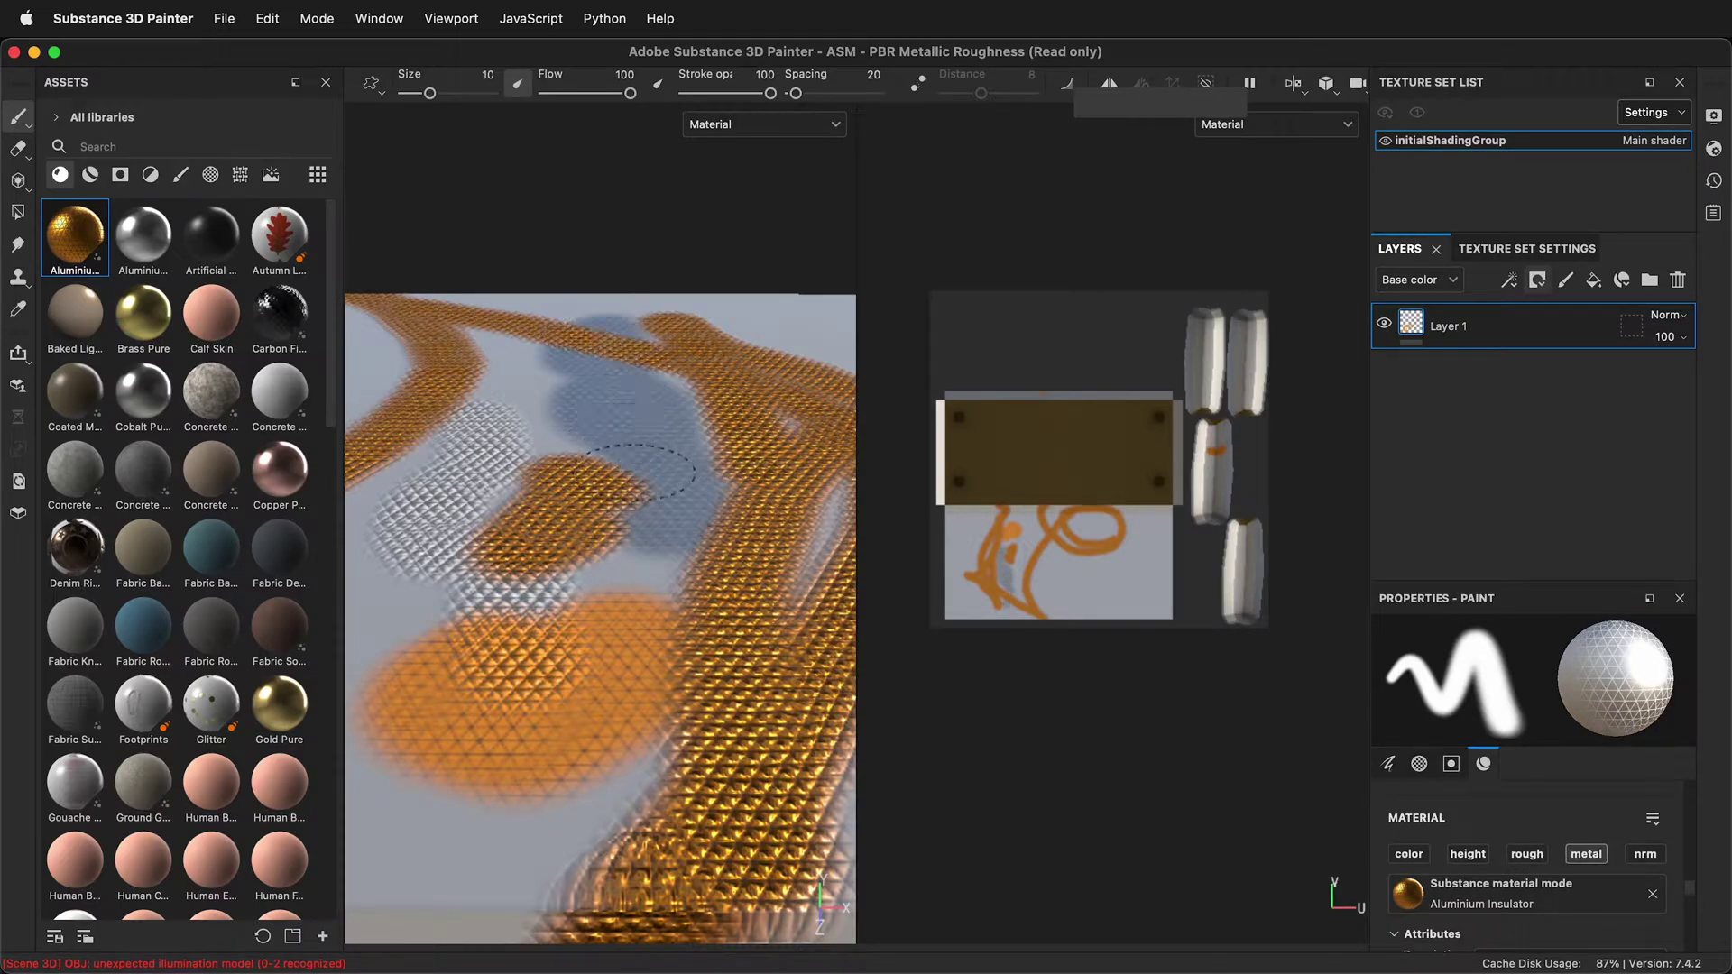
- Load the Pebble material and paint a height-only pebble relief across the tabletop
scroll(712, 580, down, 5)
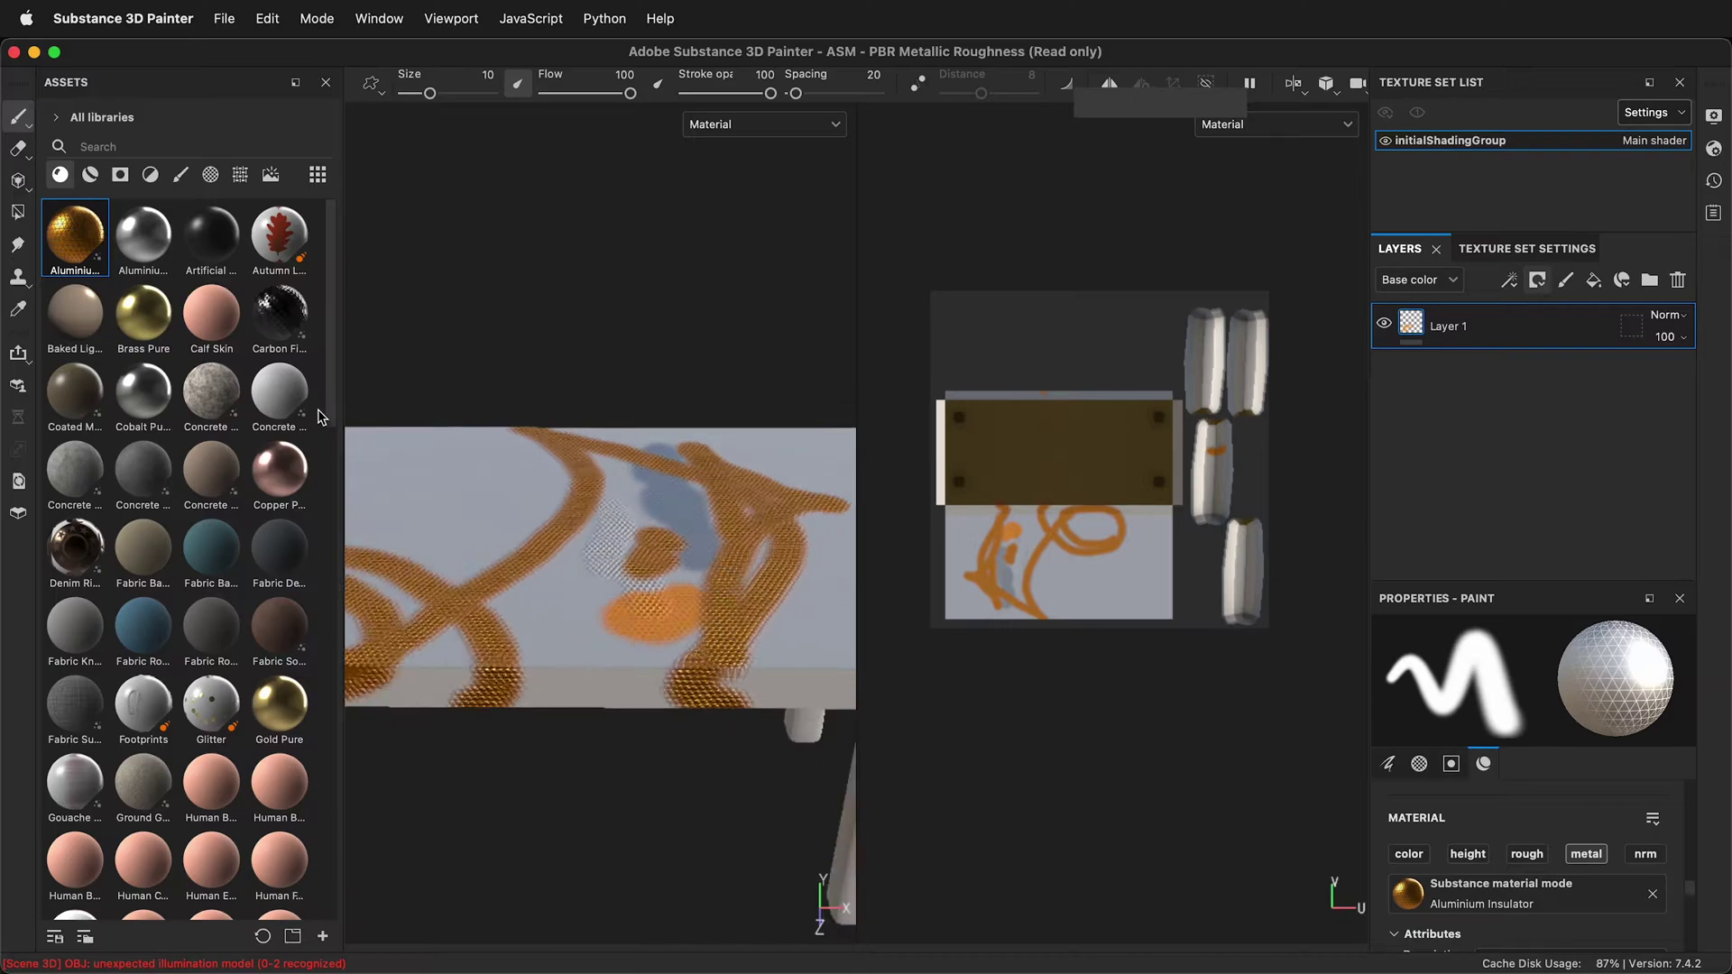
scroll(94, 496, down, 10)
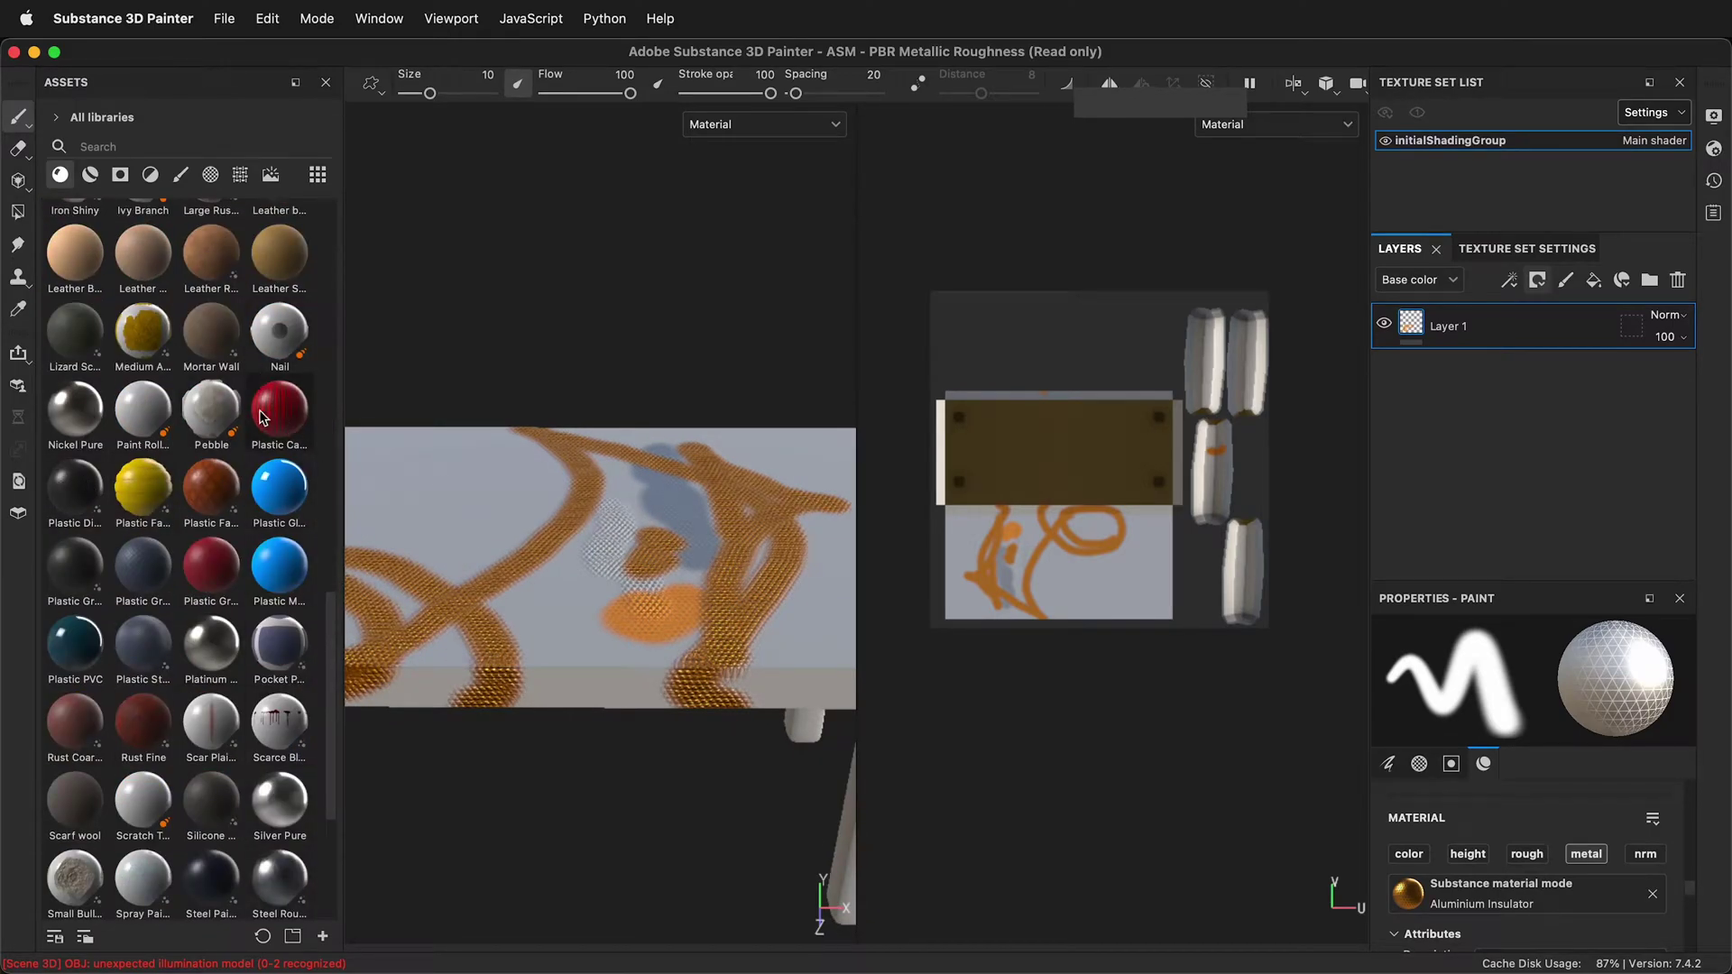
click(208, 426)
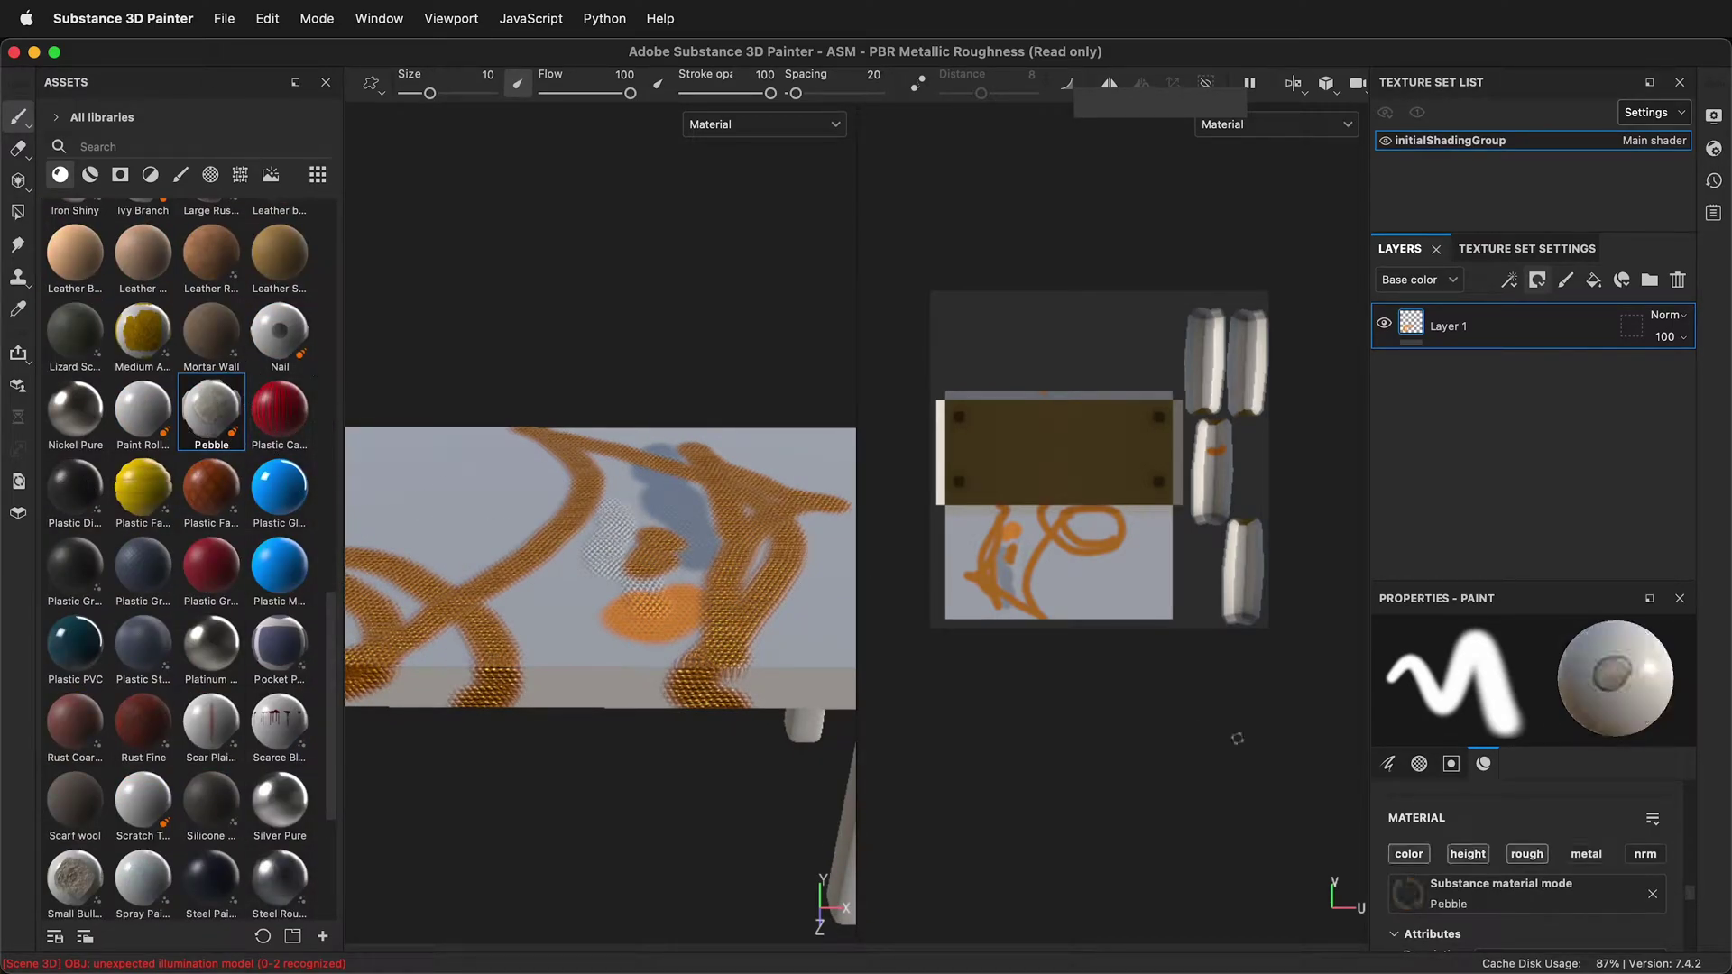
click(1485, 857)
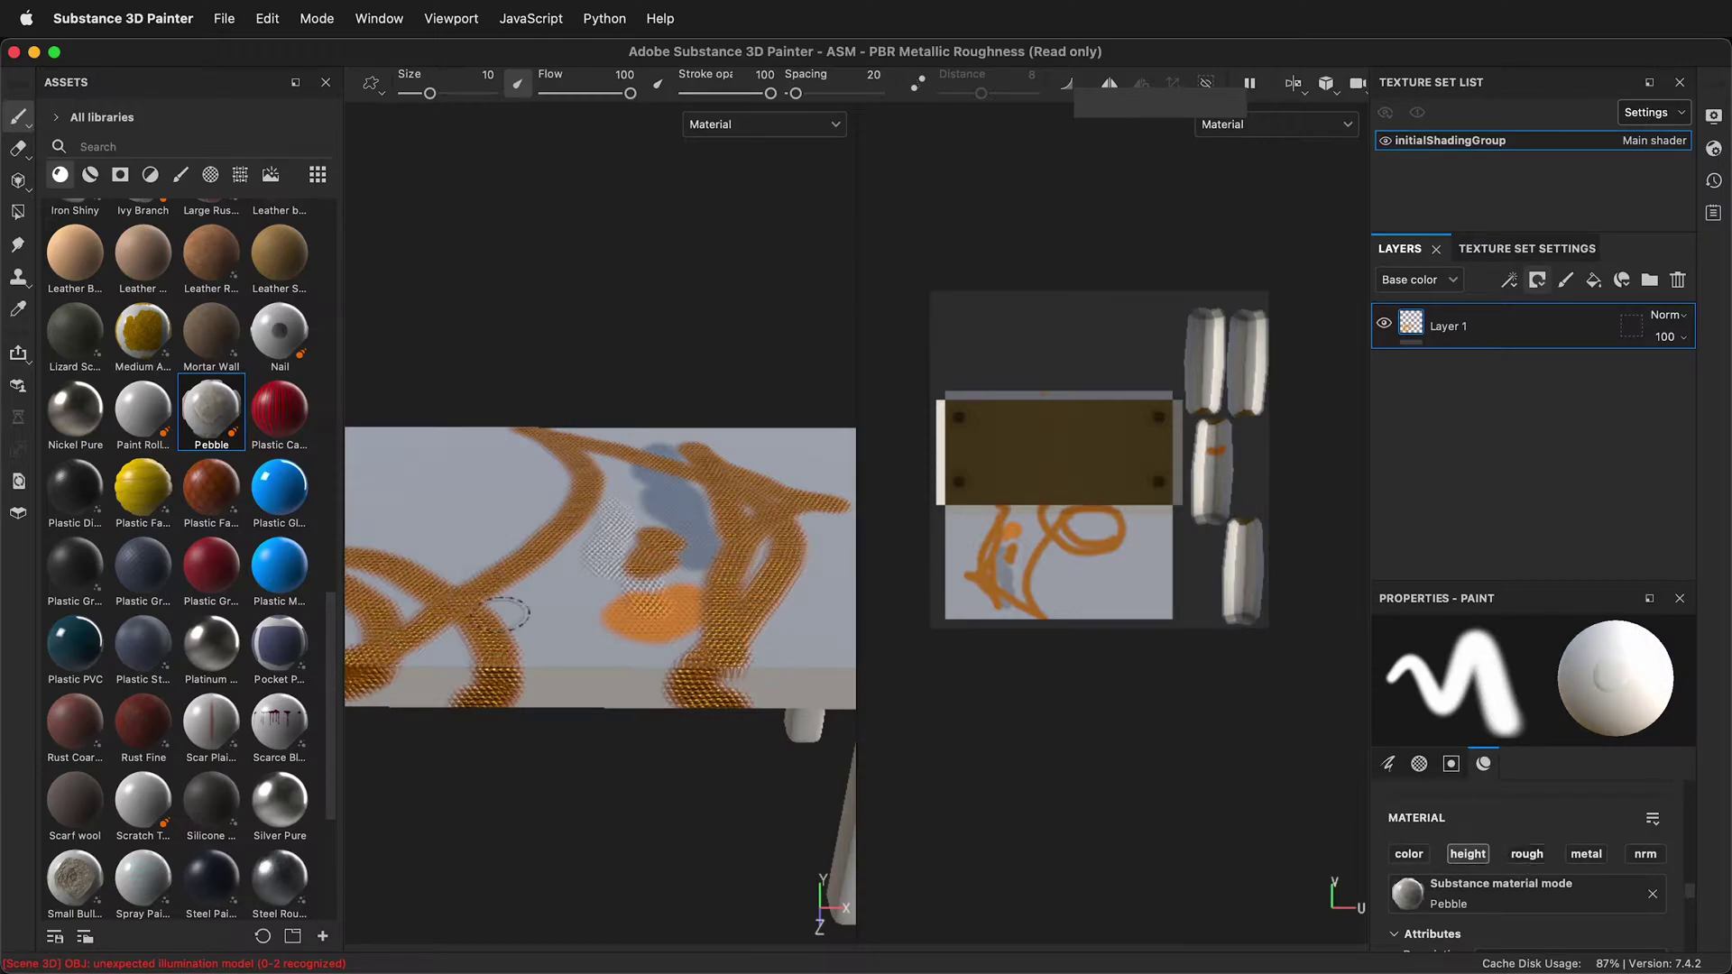
mouse_move(462, 456)
mouse_down()
mouse_move(478, 519)
mouse_move(556, 603)
mouse_move(642, 584)
mouse_move(704, 539)
mouse_move(789, 632)
mouse_up()
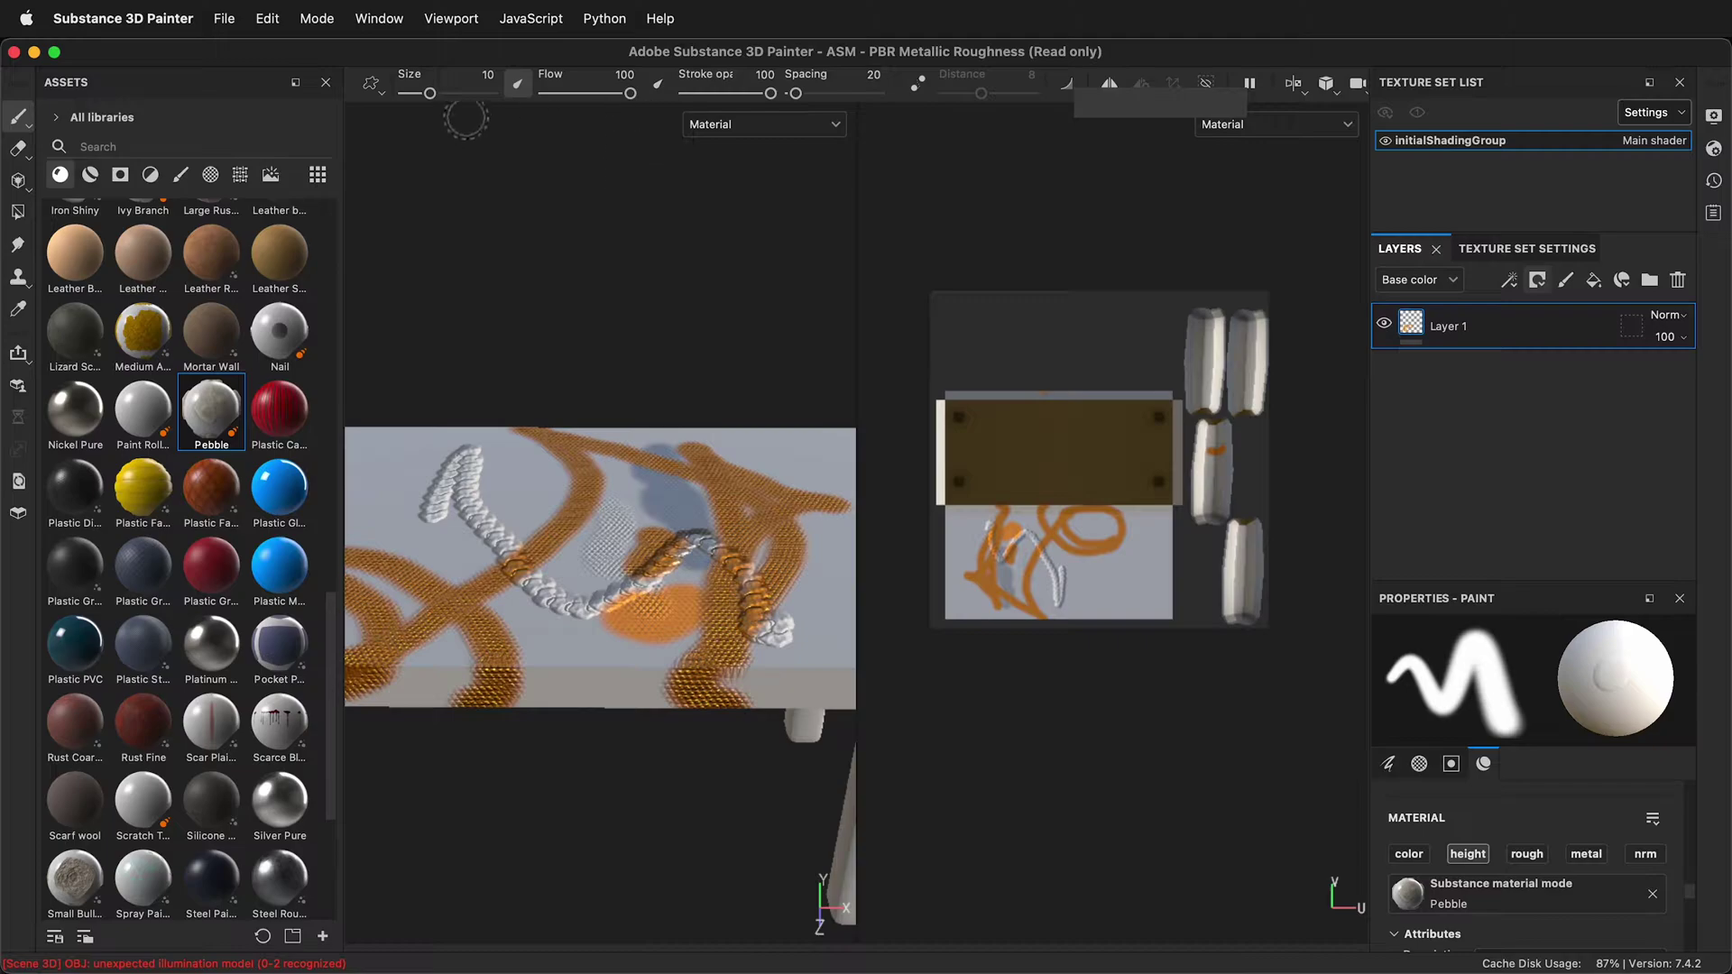
- Enlarge the brush to about 39.83 and stamp more pebbles on the tabletop and leg
drag(431, 93, 458, 93)
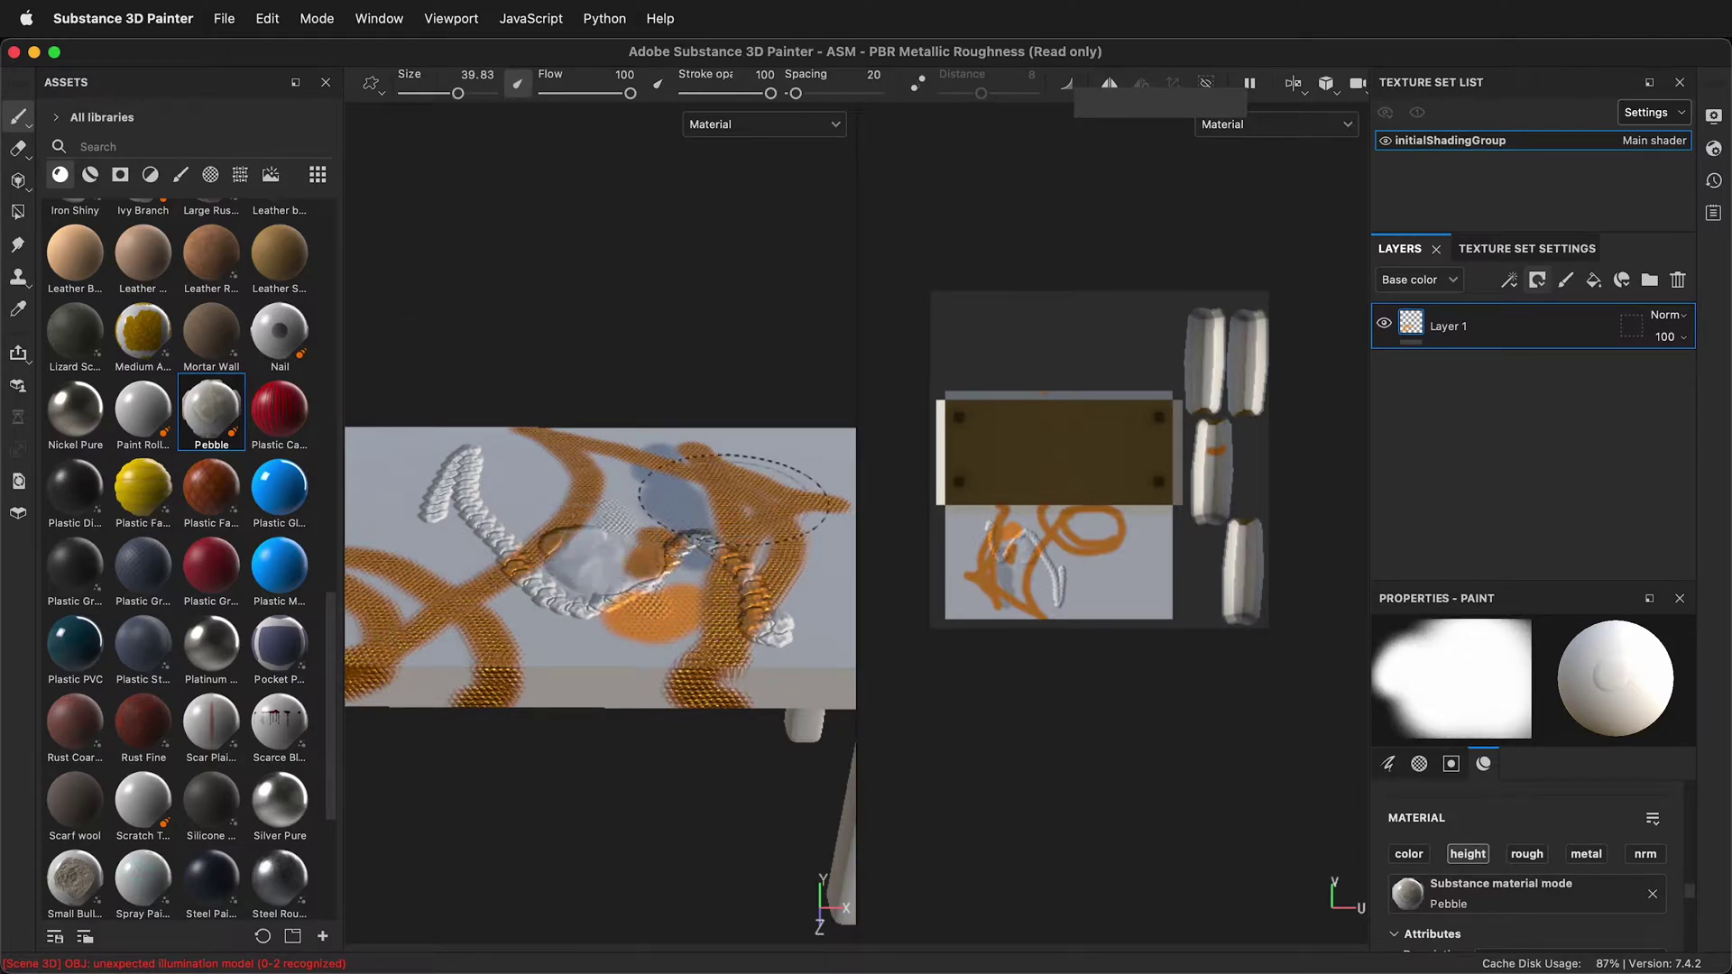
mouse_move(470, 494)
mouse_down()
mouse_move(424, 550)
mouse_move(487, 650)
mouse_move(650, 676)
mouse_move(685, 614)
mouse_up()
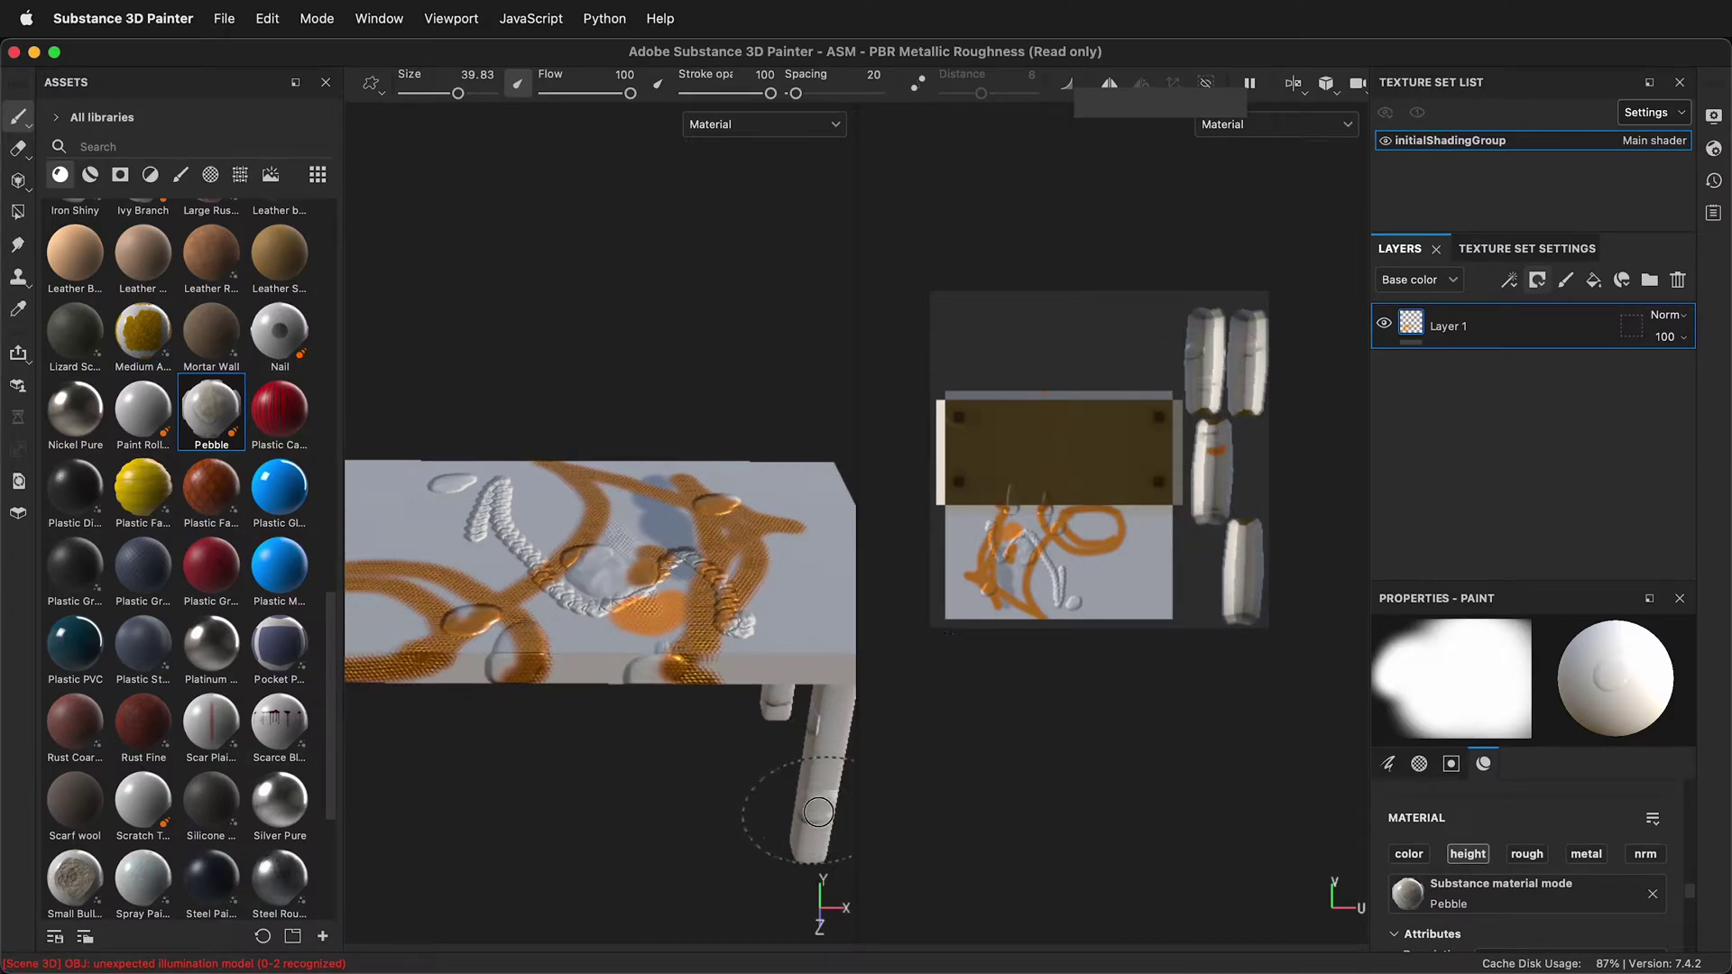
click(794, 823)
click(804, 533)
click(777, 495)
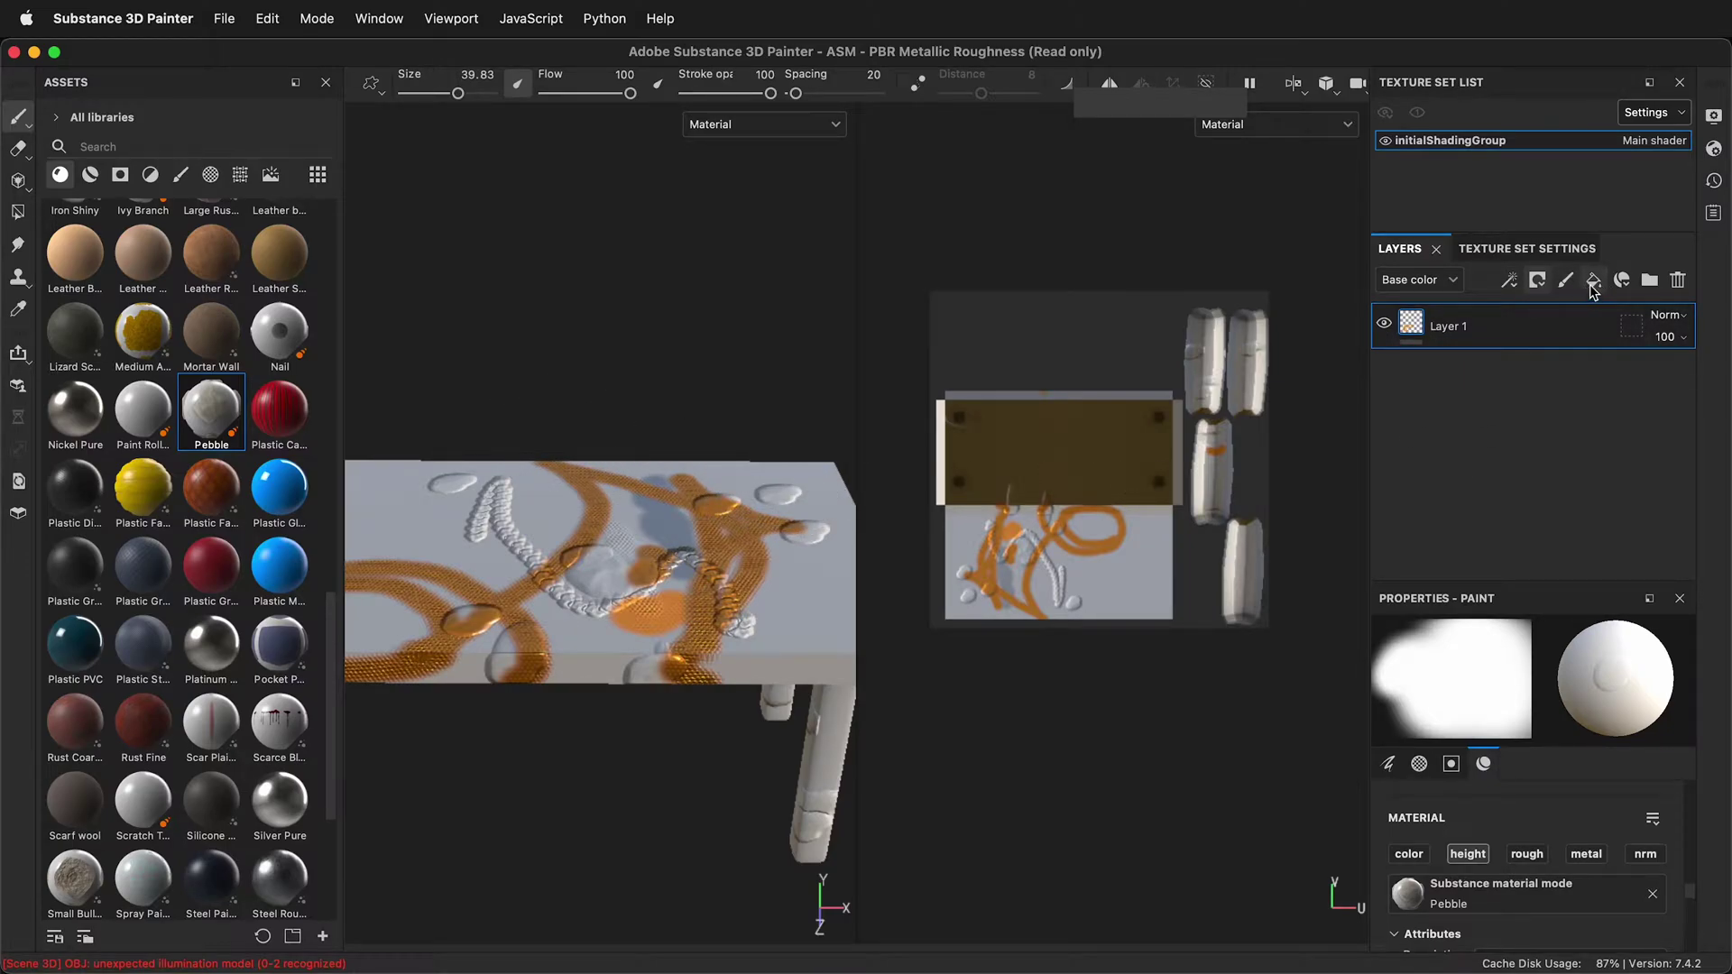
- Add a fill layer with blue Plastic material and give it a black mask
click(1592, 281)
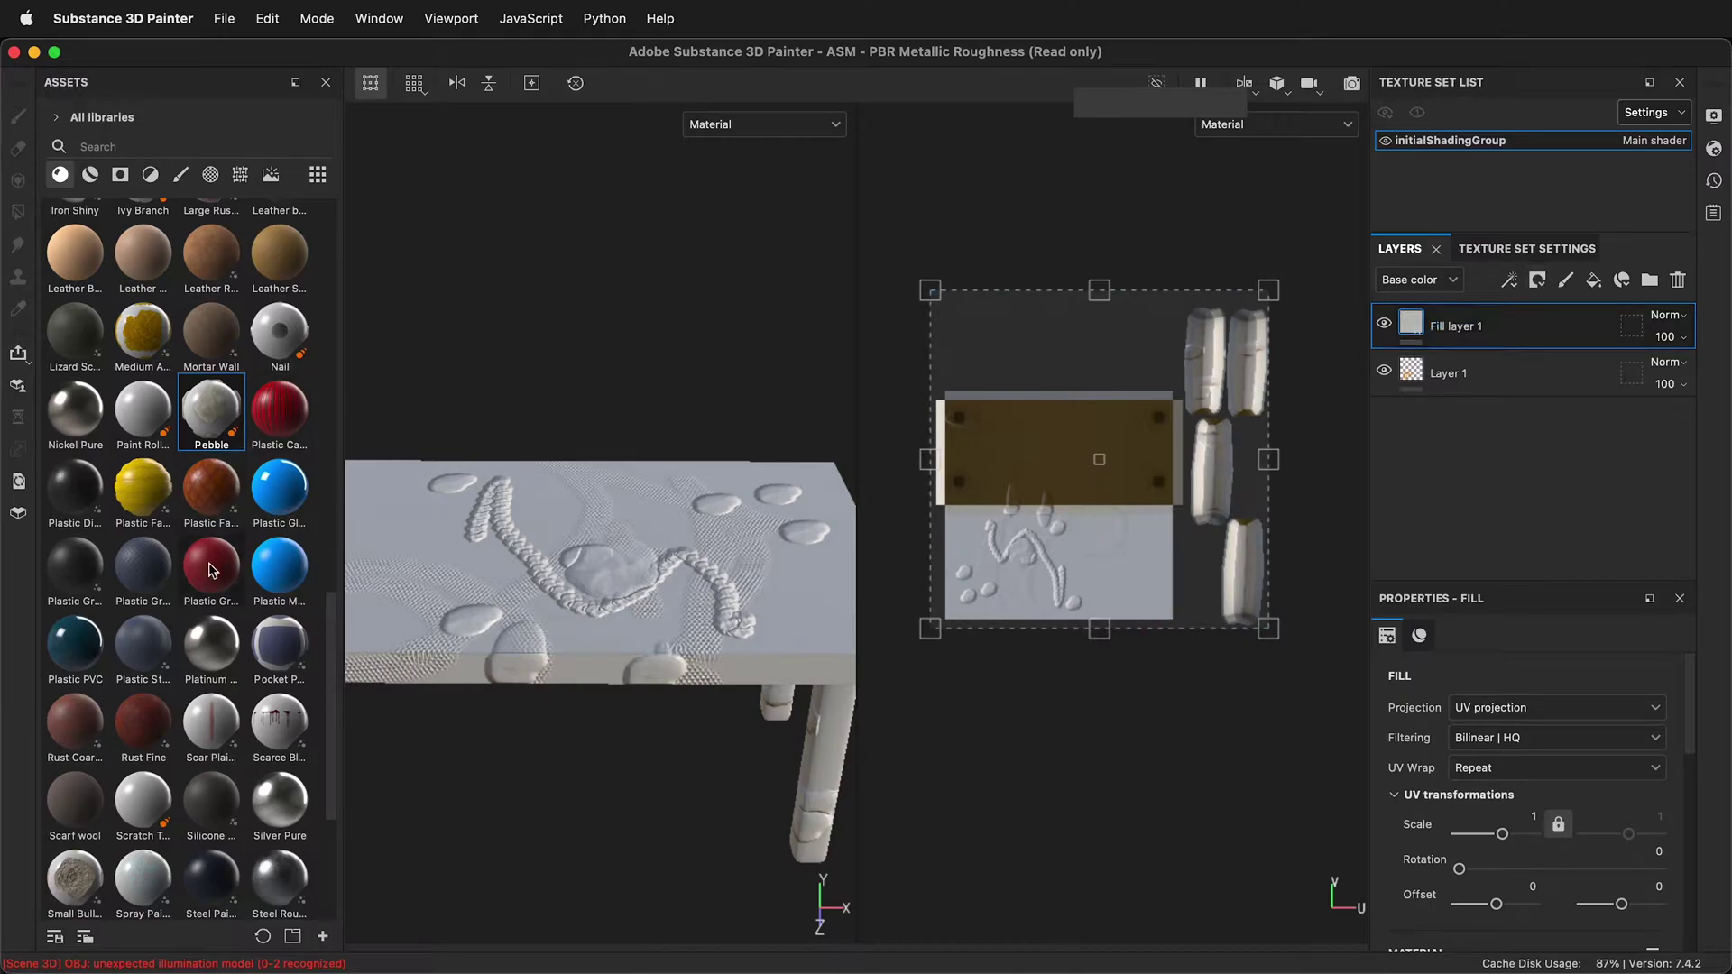
drag(279, 563, 572, 492)
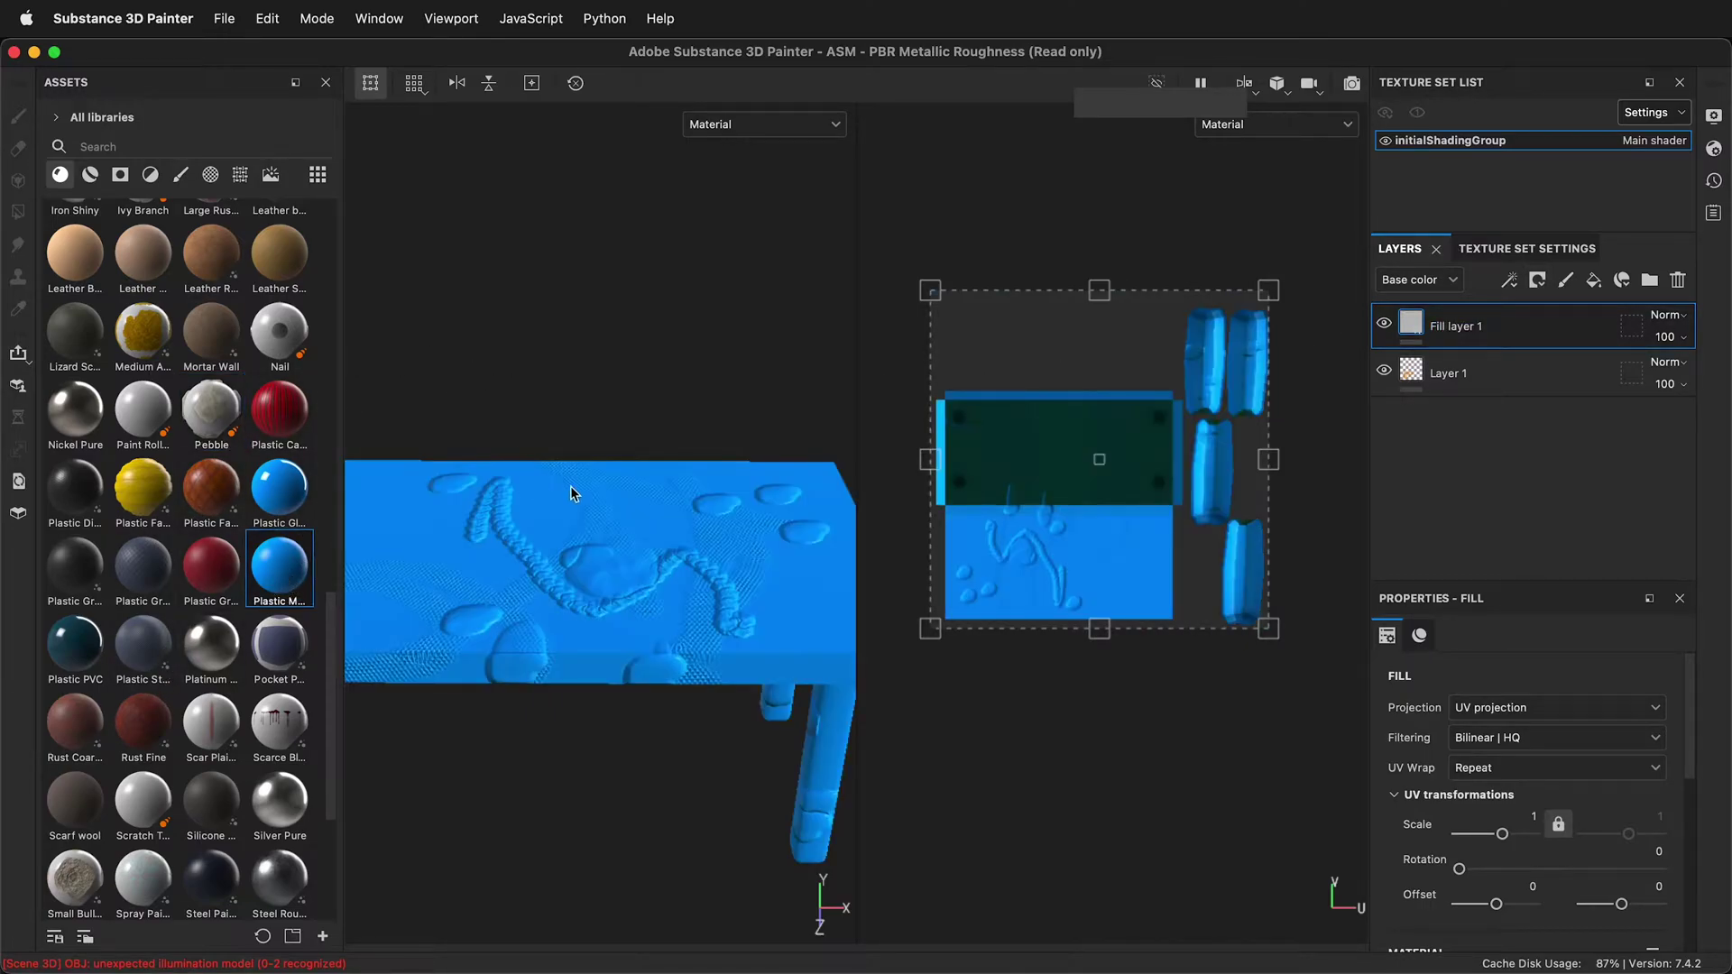
click(1537, 282)
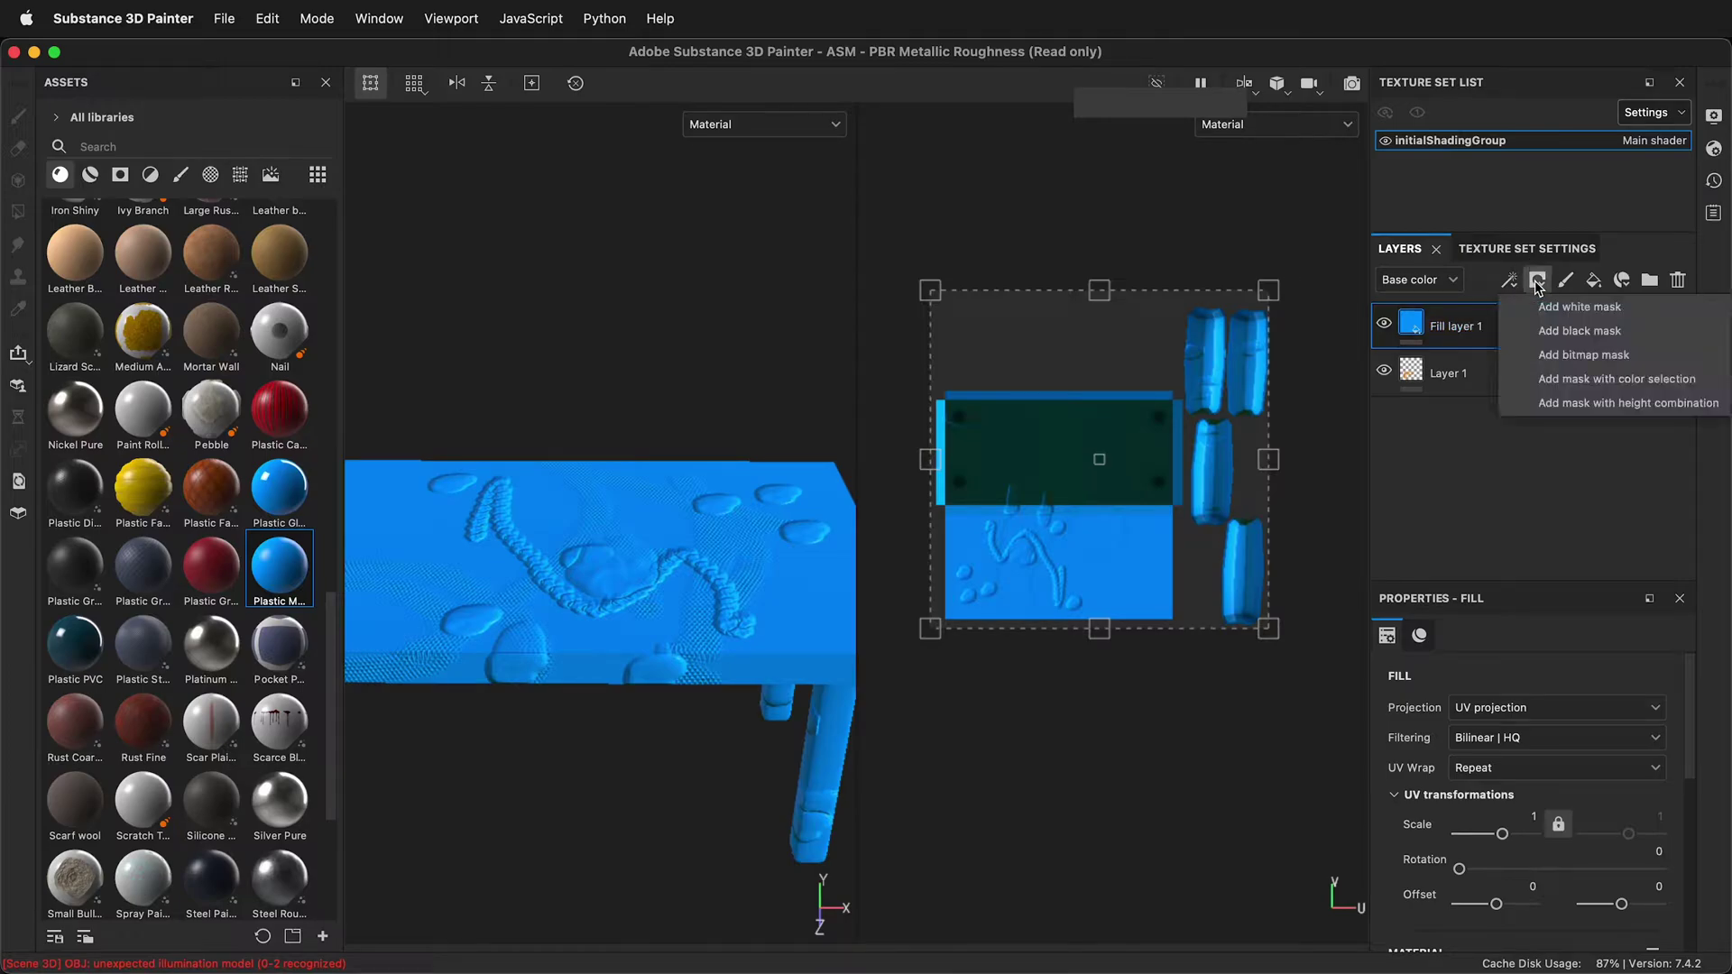
click(1539, 329)
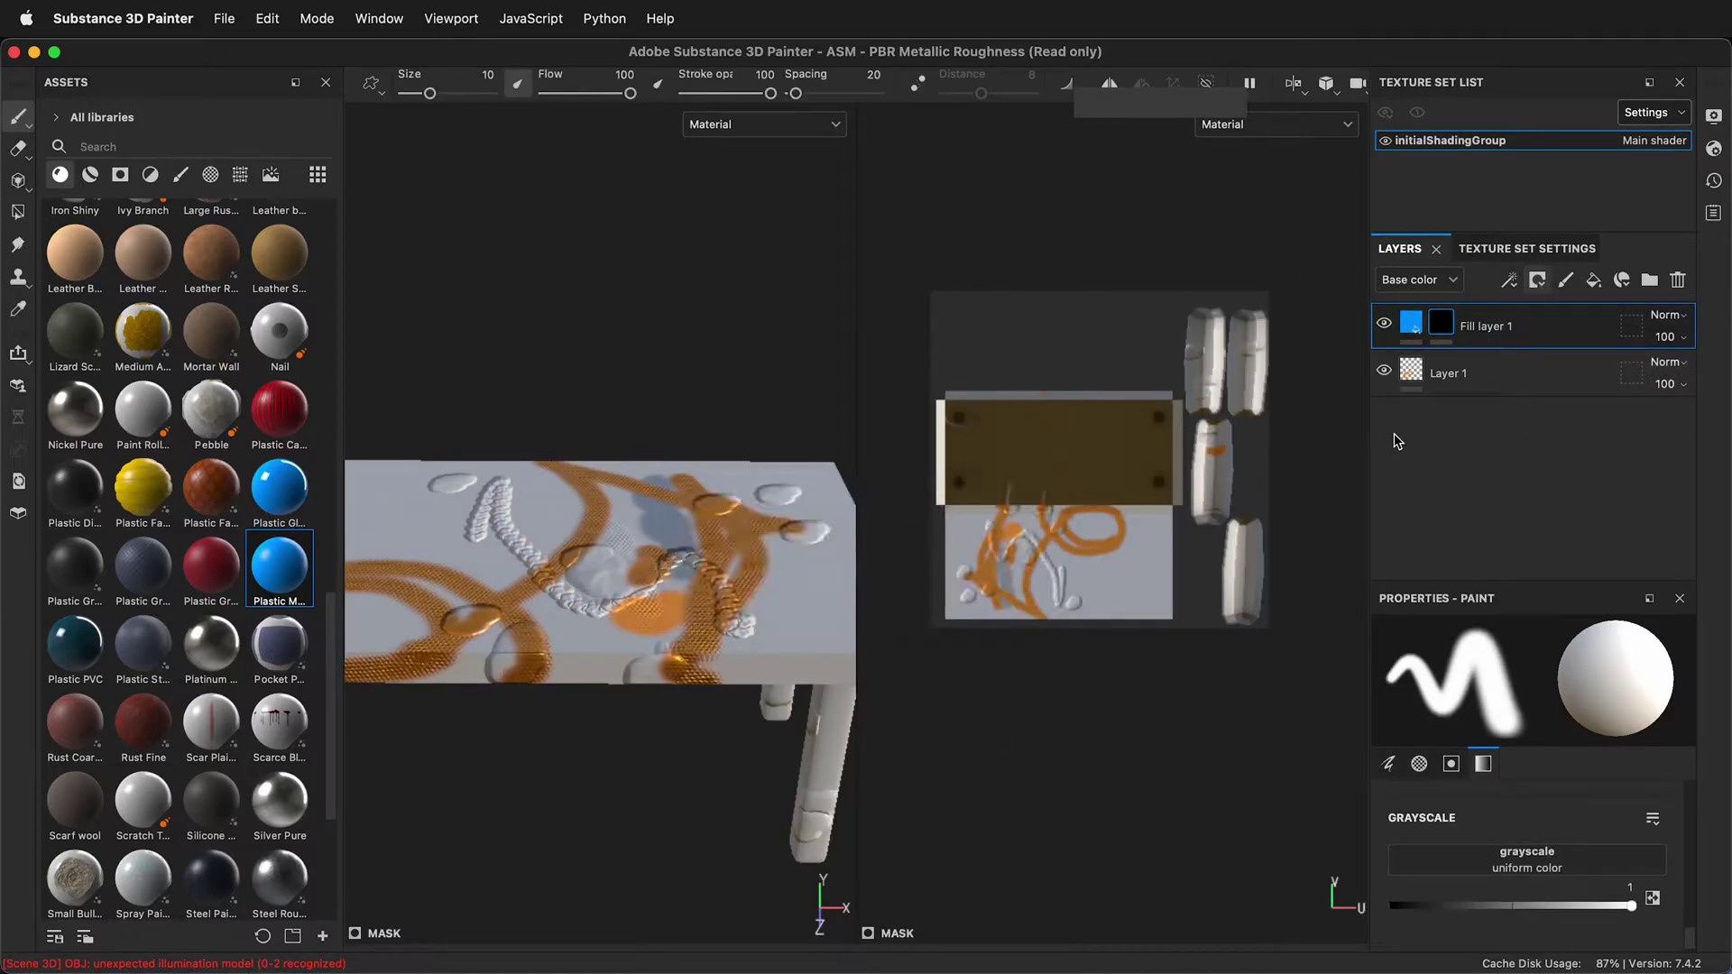
- Add a Curvature generator to the mask with Global Balance 0.37
right_click(1444, 332)
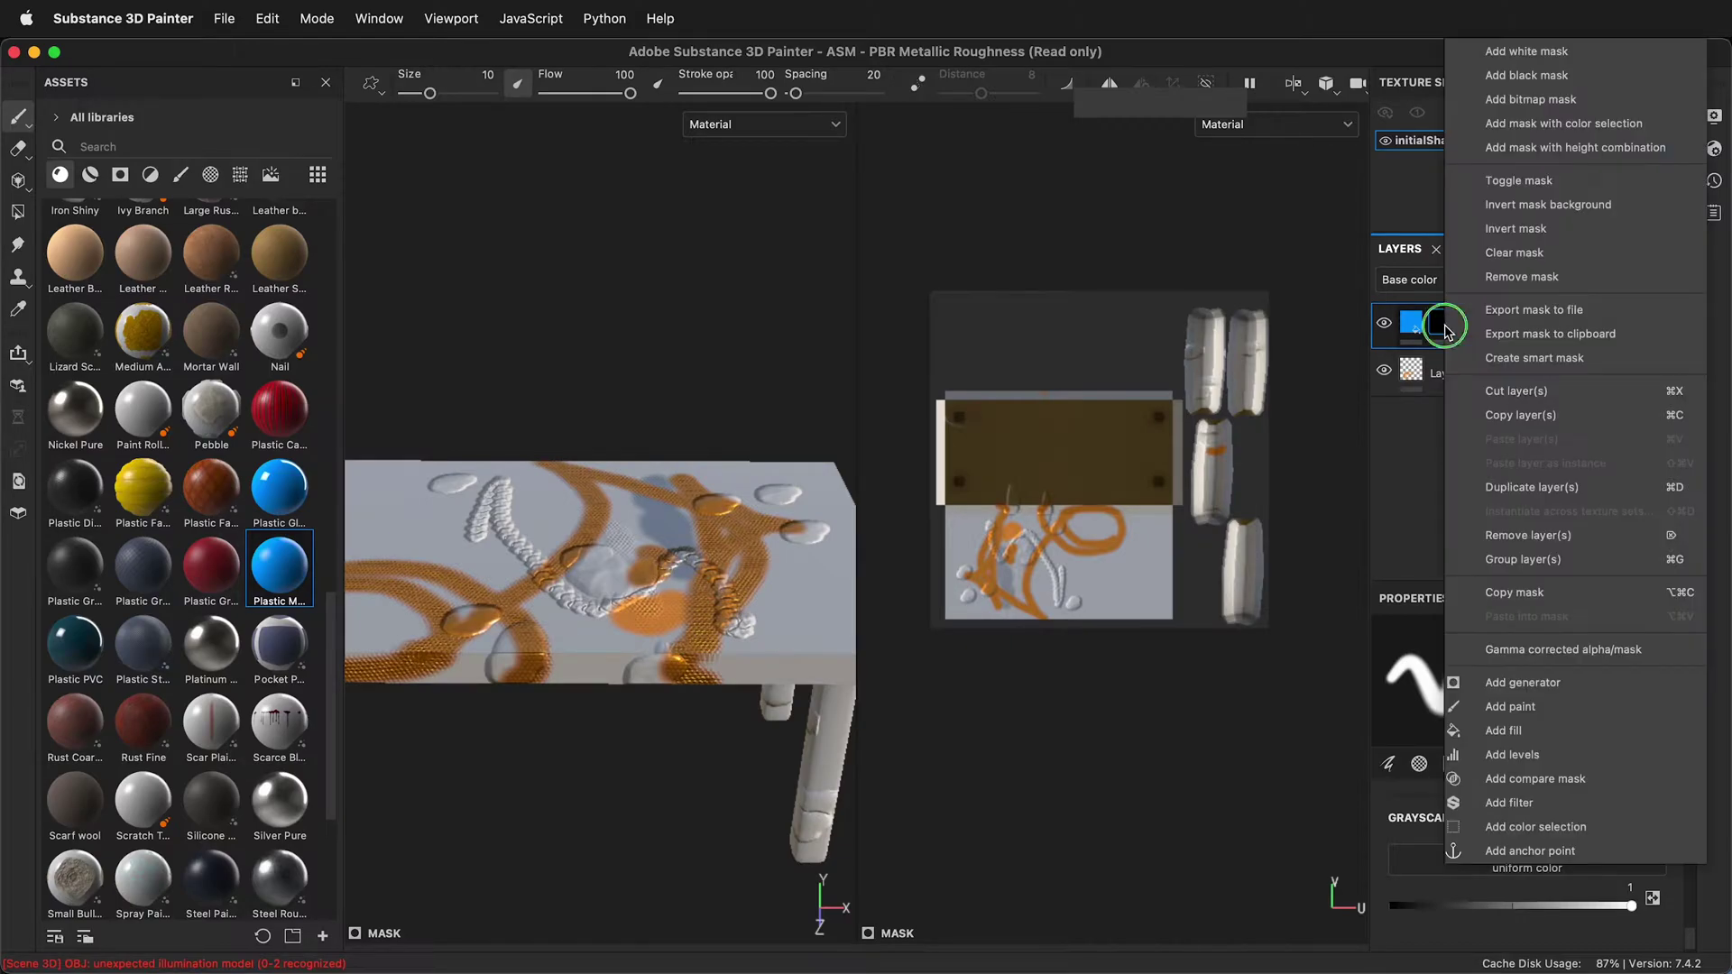
click(1522, 683)
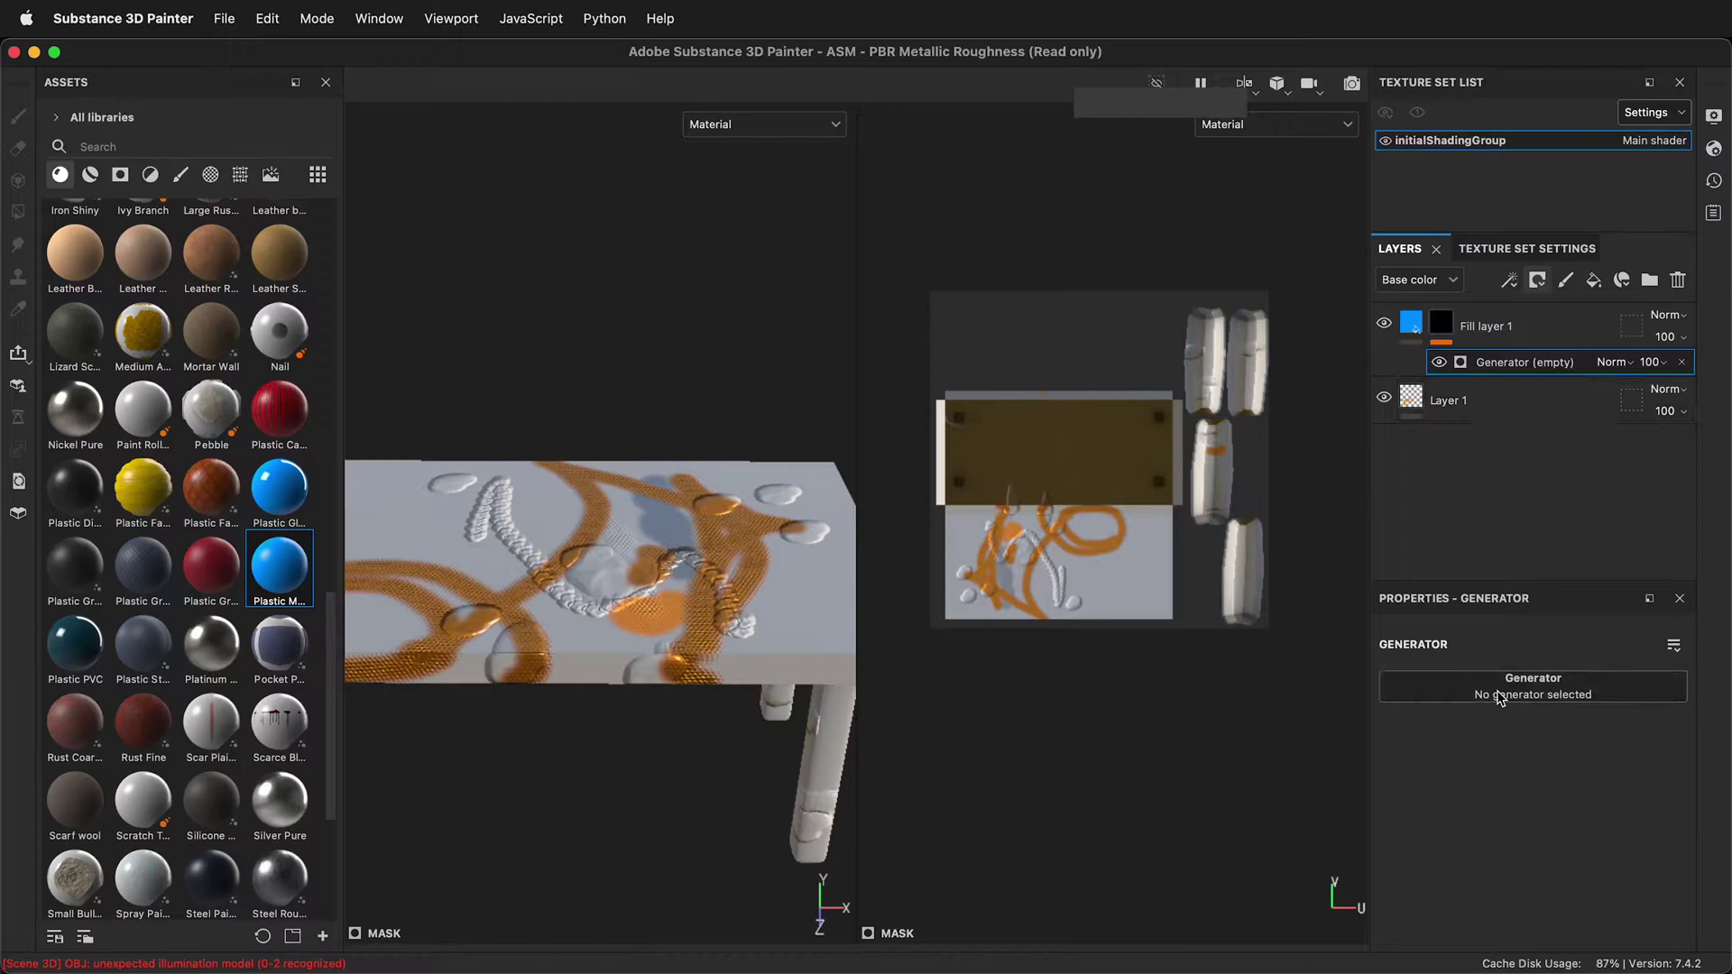
click(1527, 694)
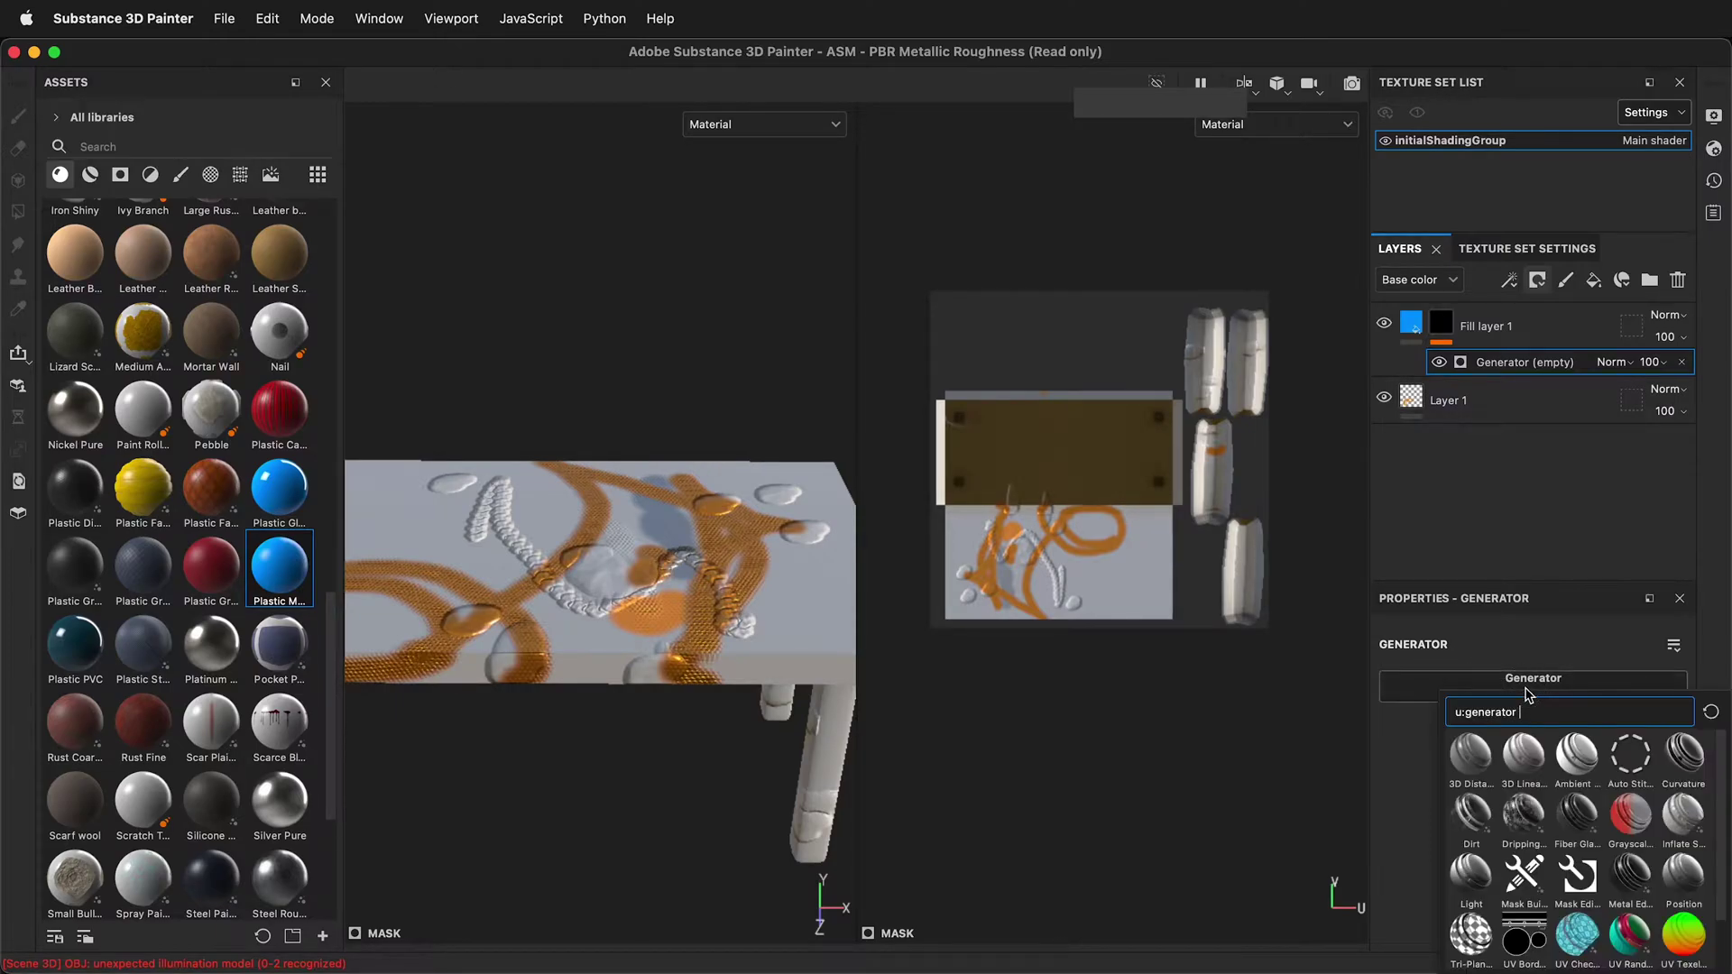
click(1679, 758)
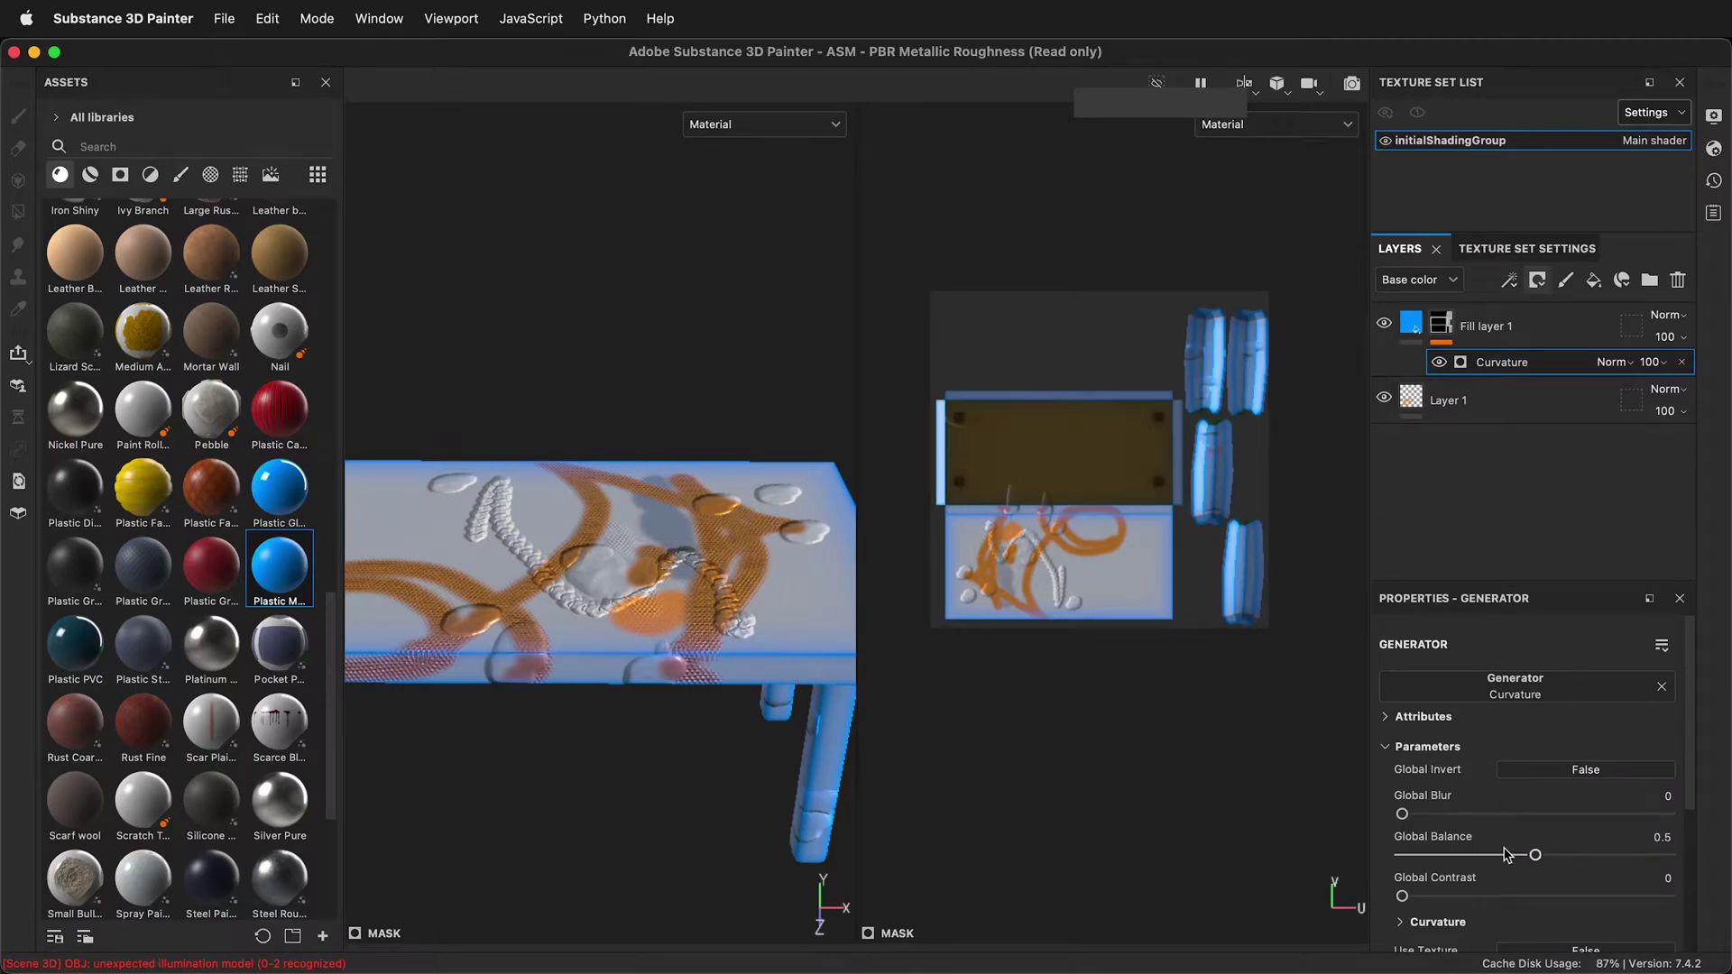
drag(1536, 859, 1500, 857)
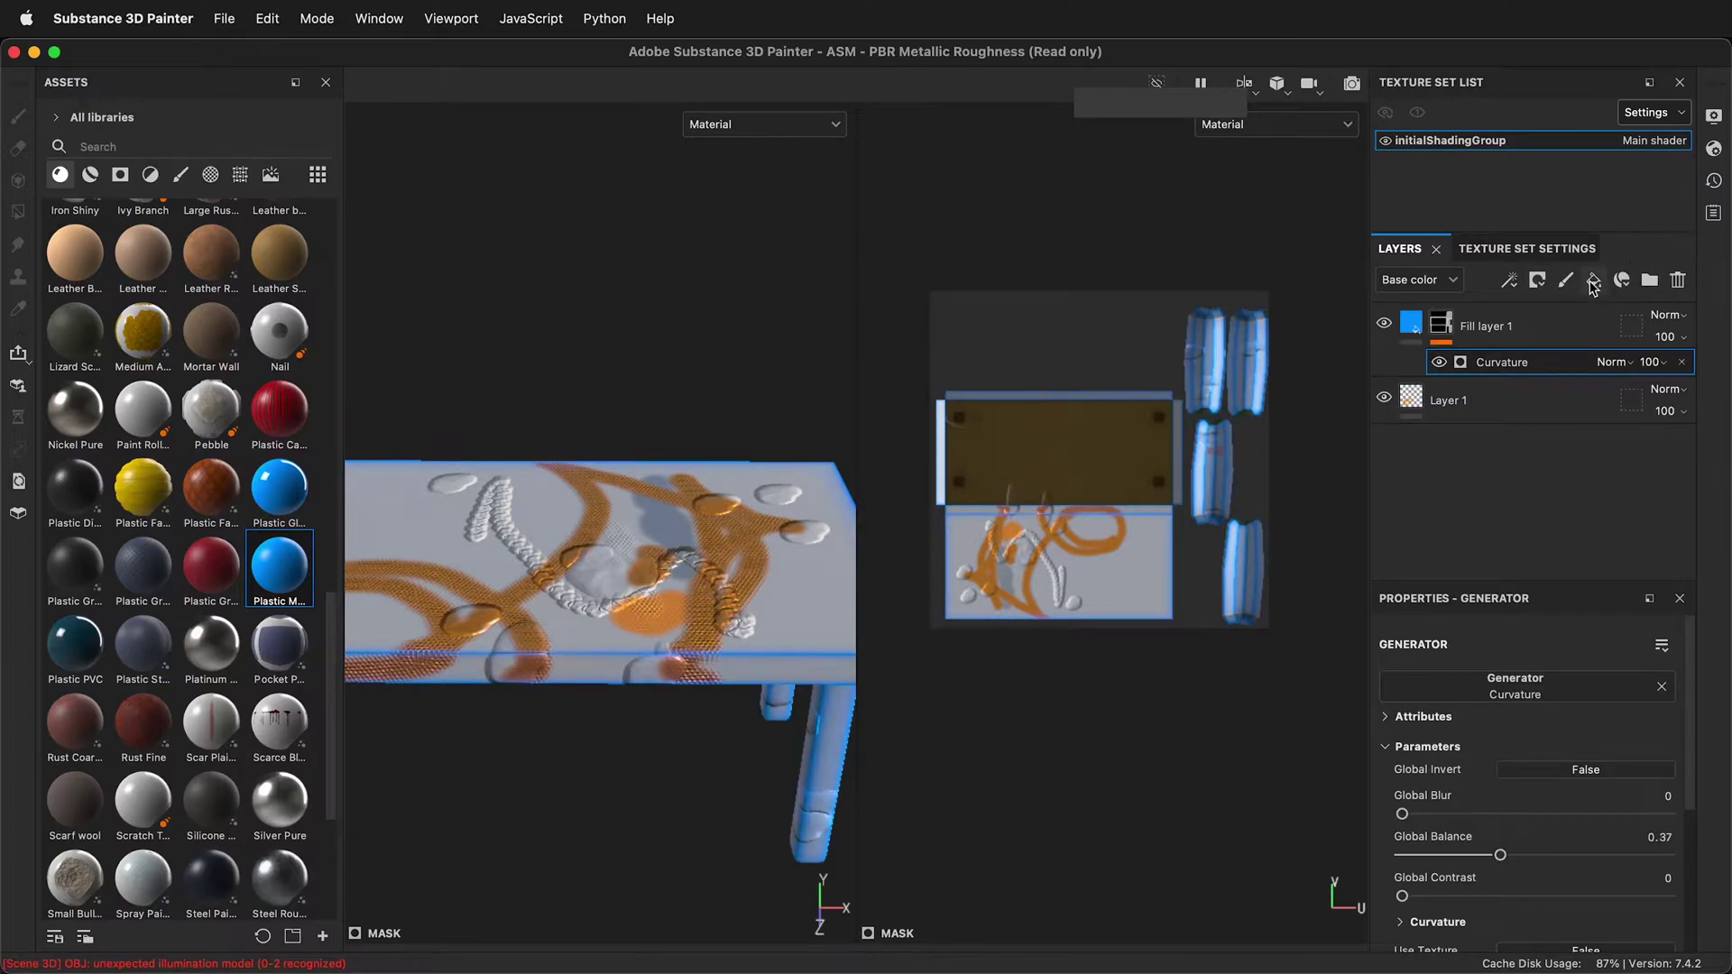
- Add a second fill layer and apply the Rust Coarse material found by searching 'rust'
click(1593, 282)
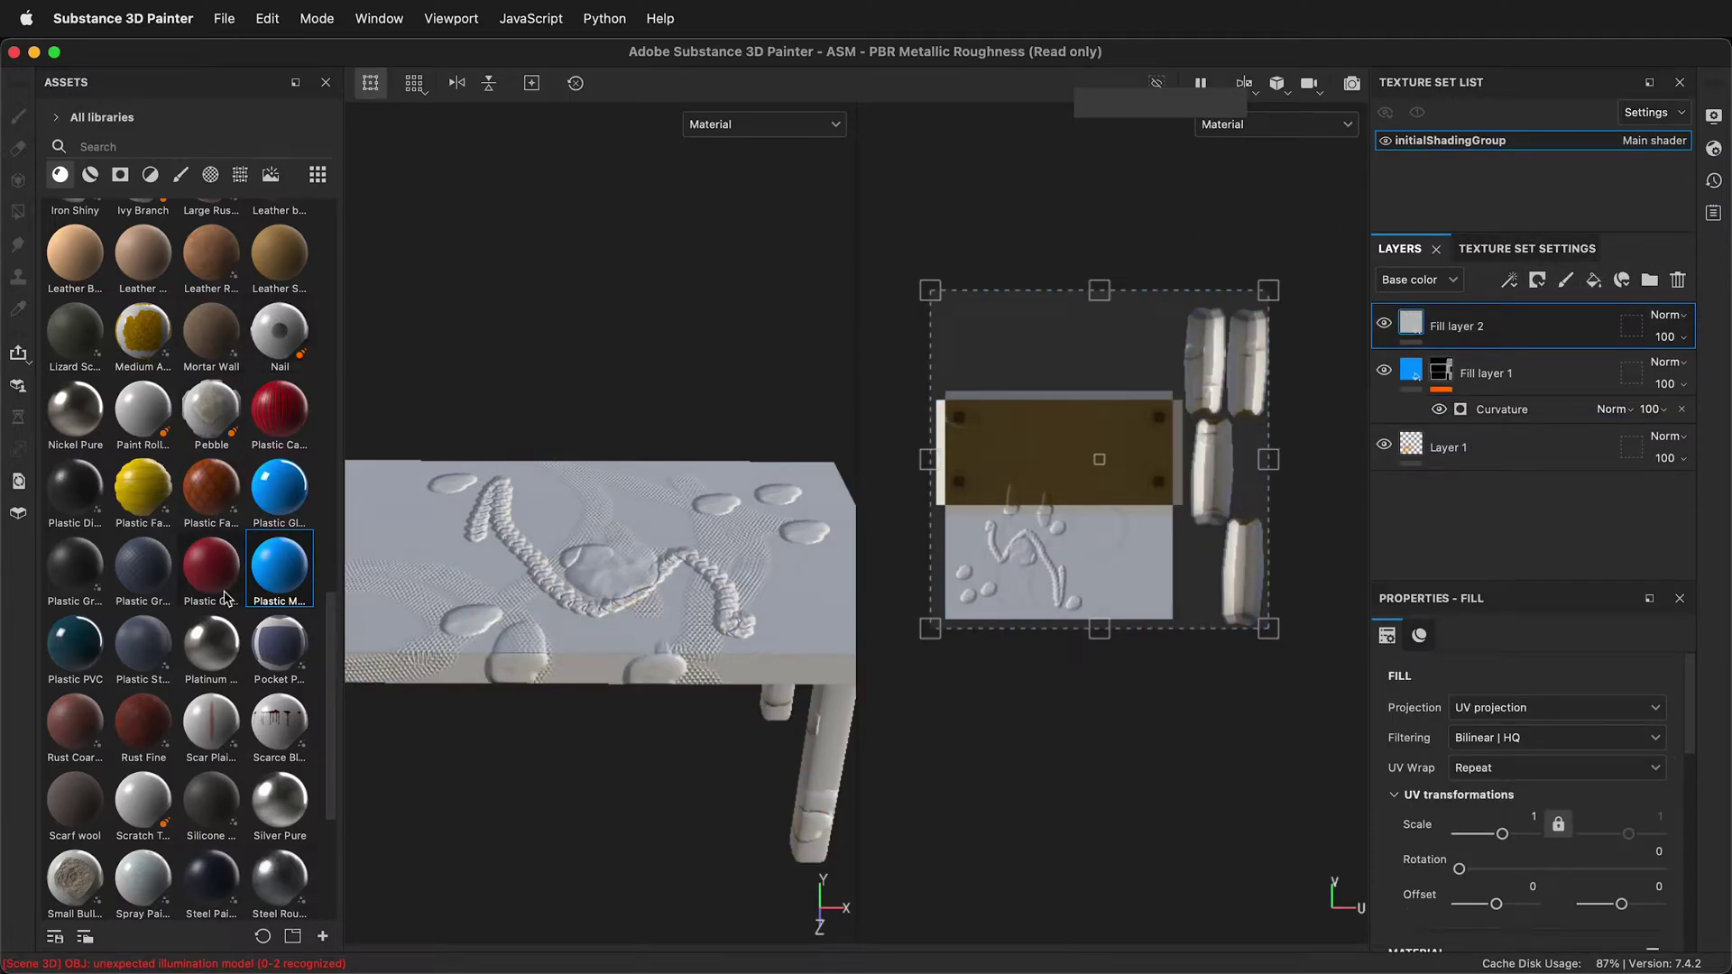
scroll(230, 632, down, 4)
click(124, 149)
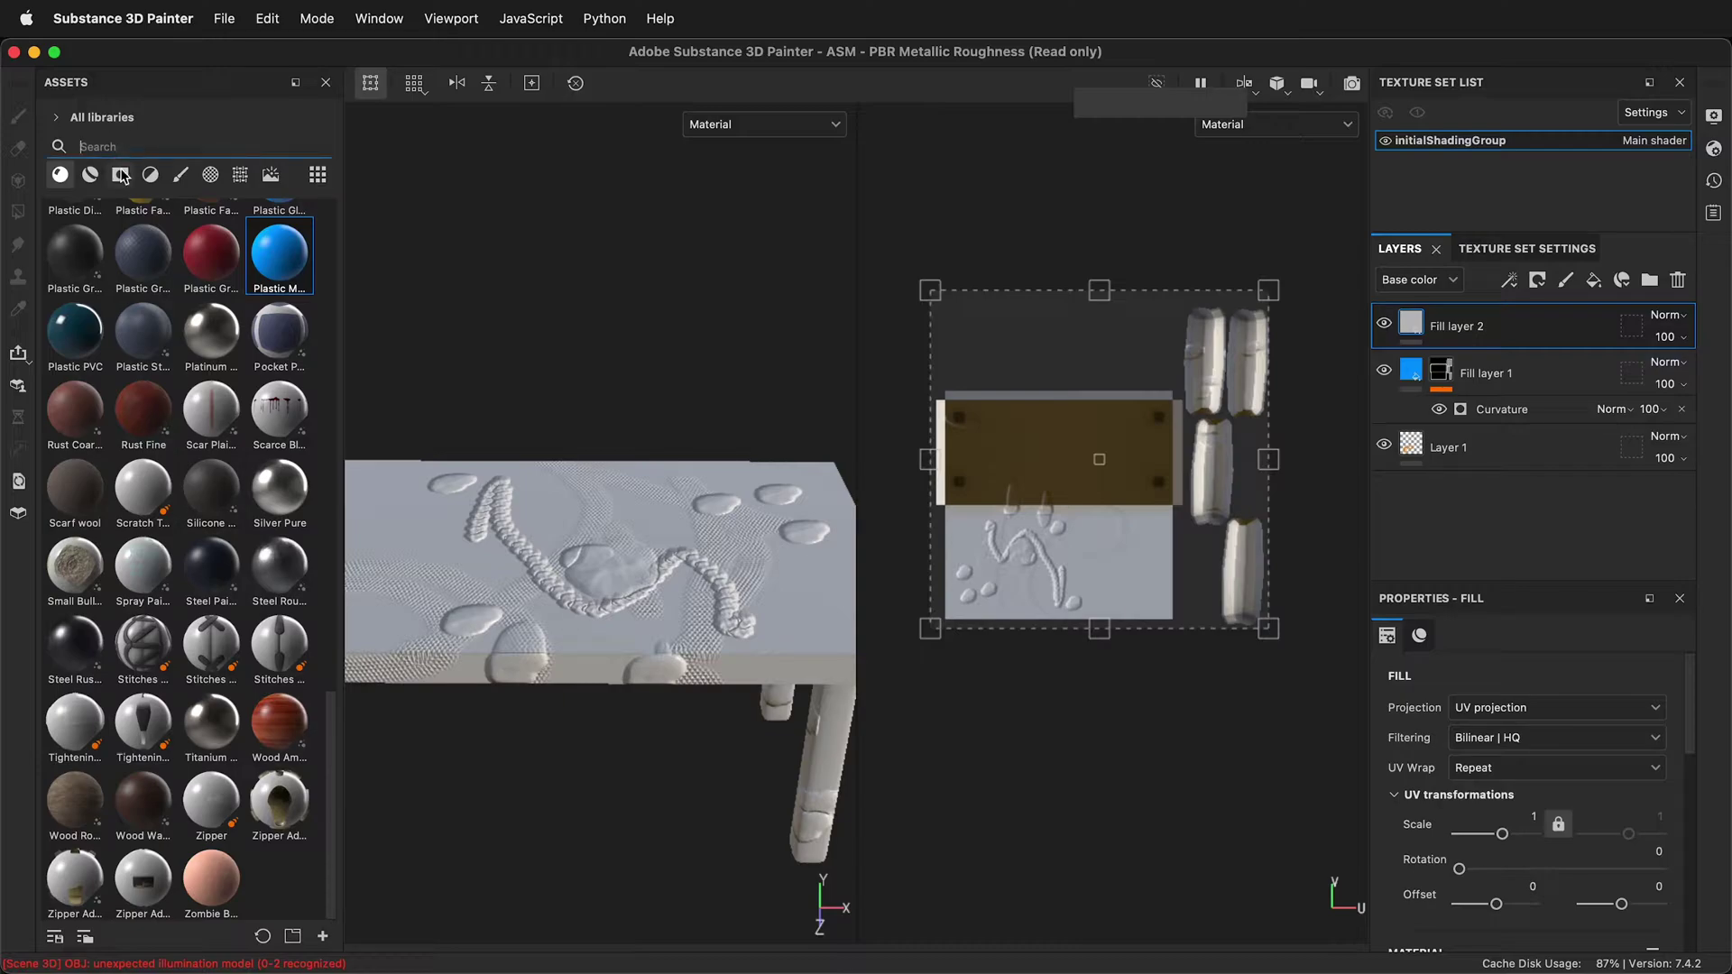
text(rust)
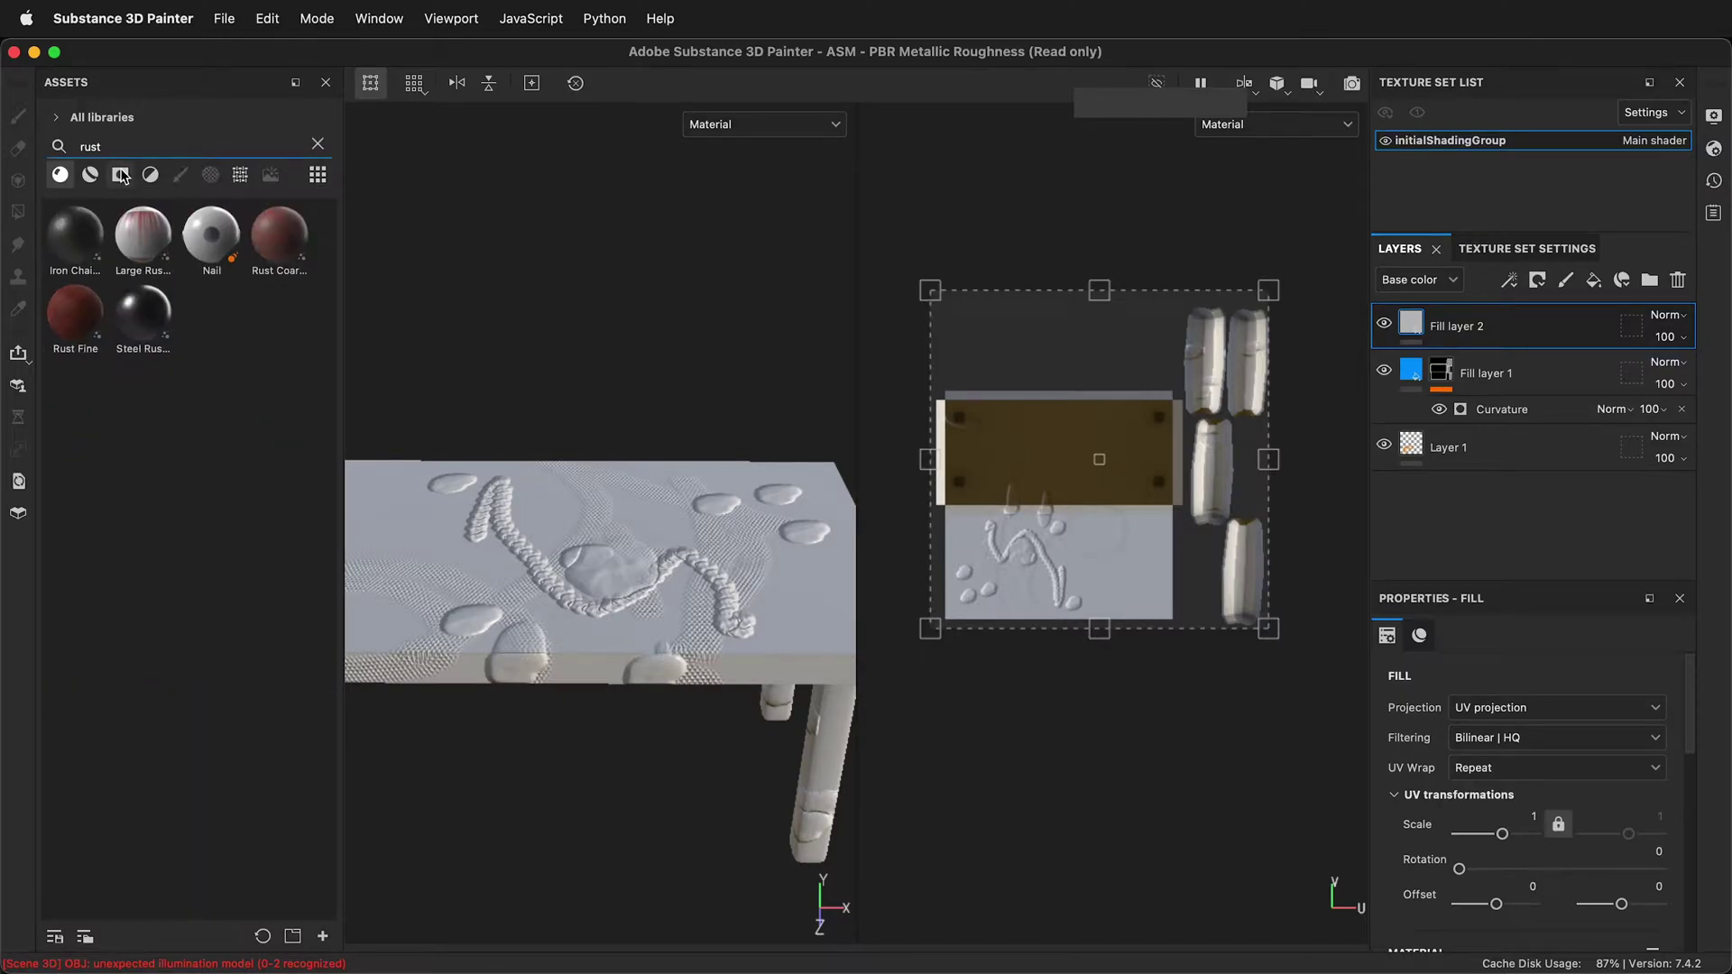
drag(259, 236, 598, 564)
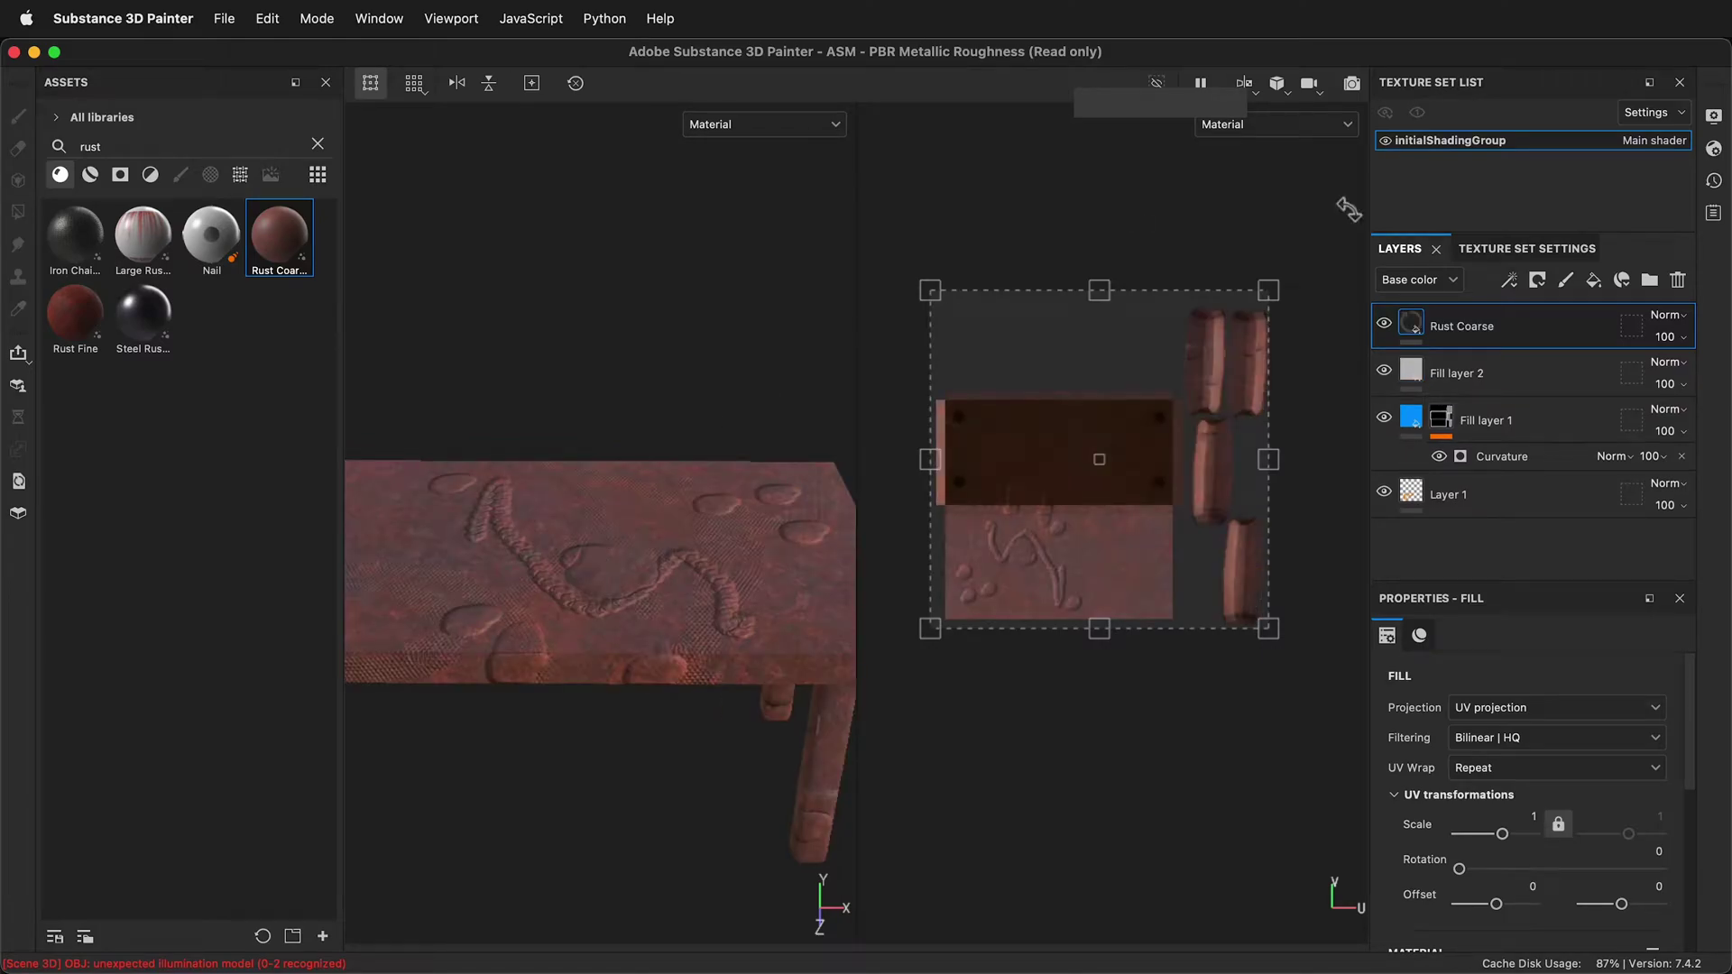
- Give the Rust Coarse layer a black mask driven by a Dirt generator
click(1537, 280)
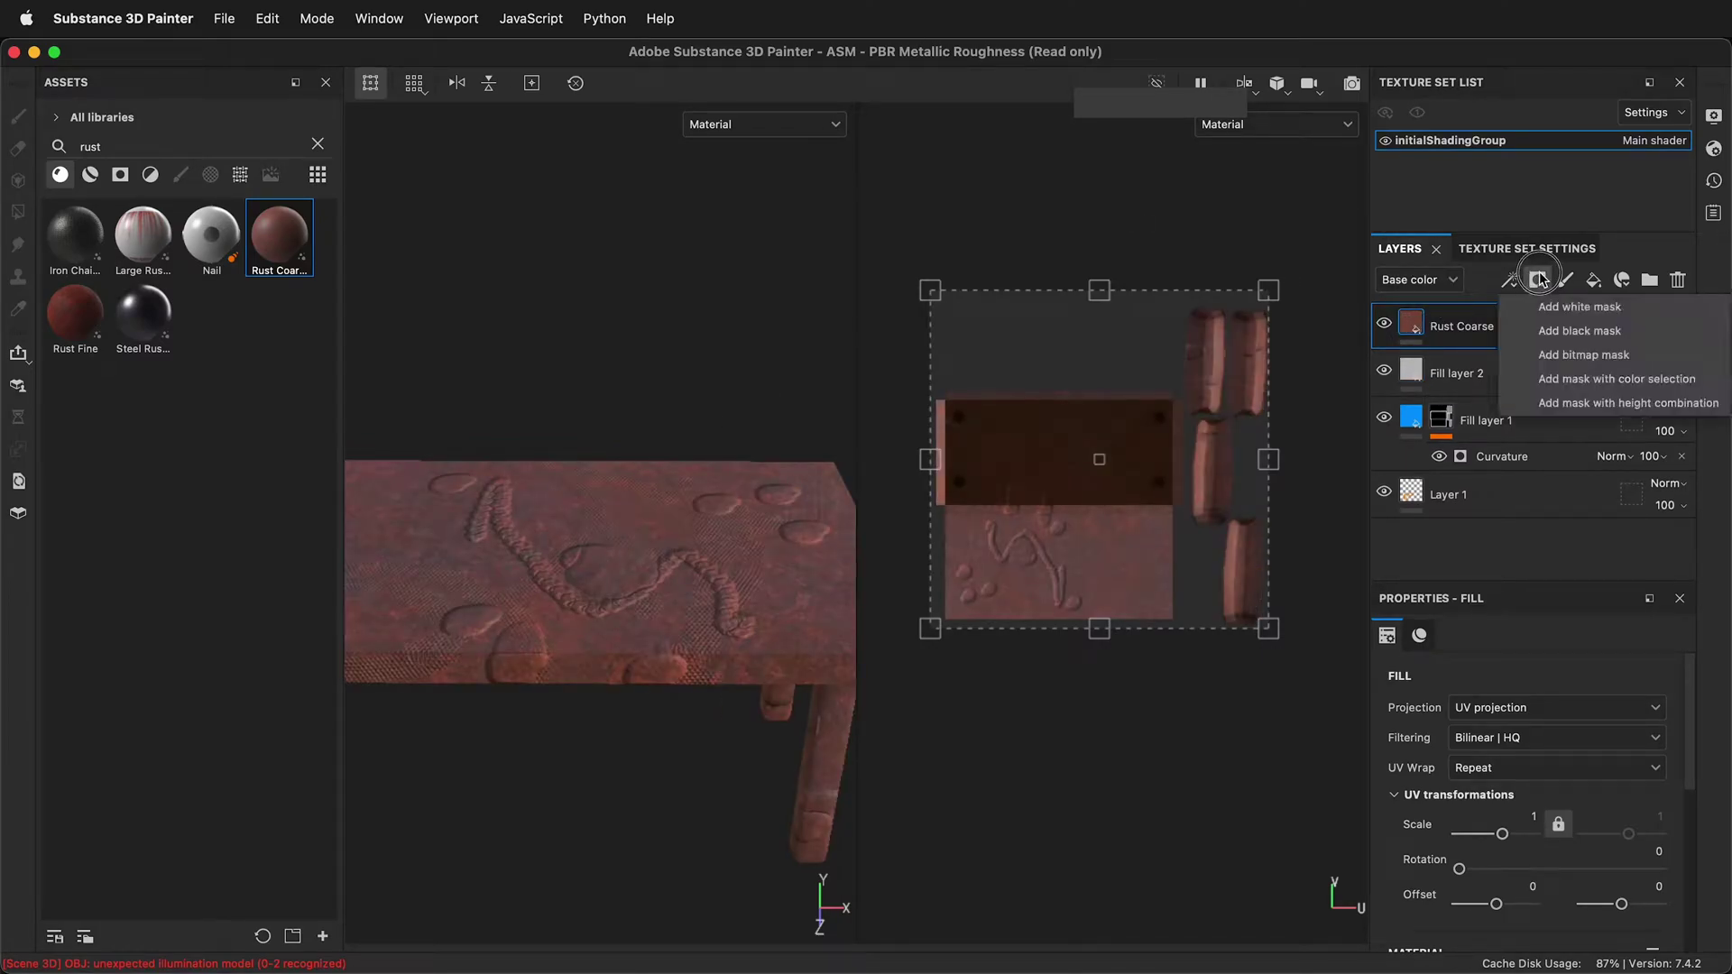
click(1550, 331)
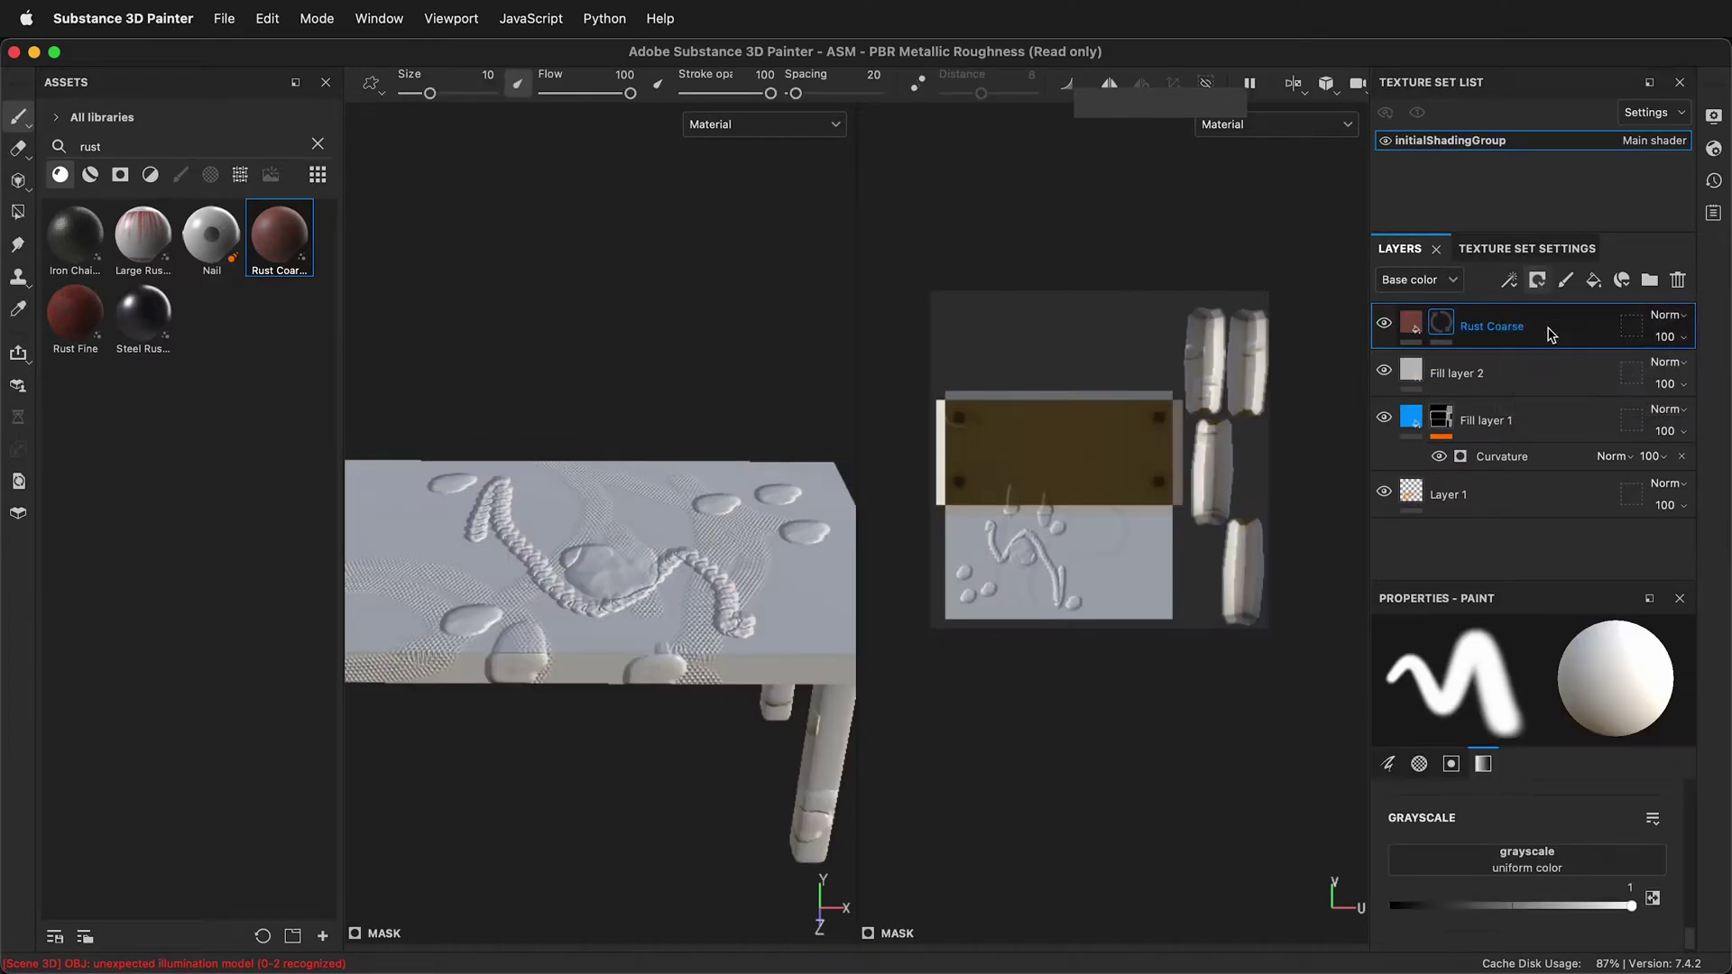
right_click(1444, 330)
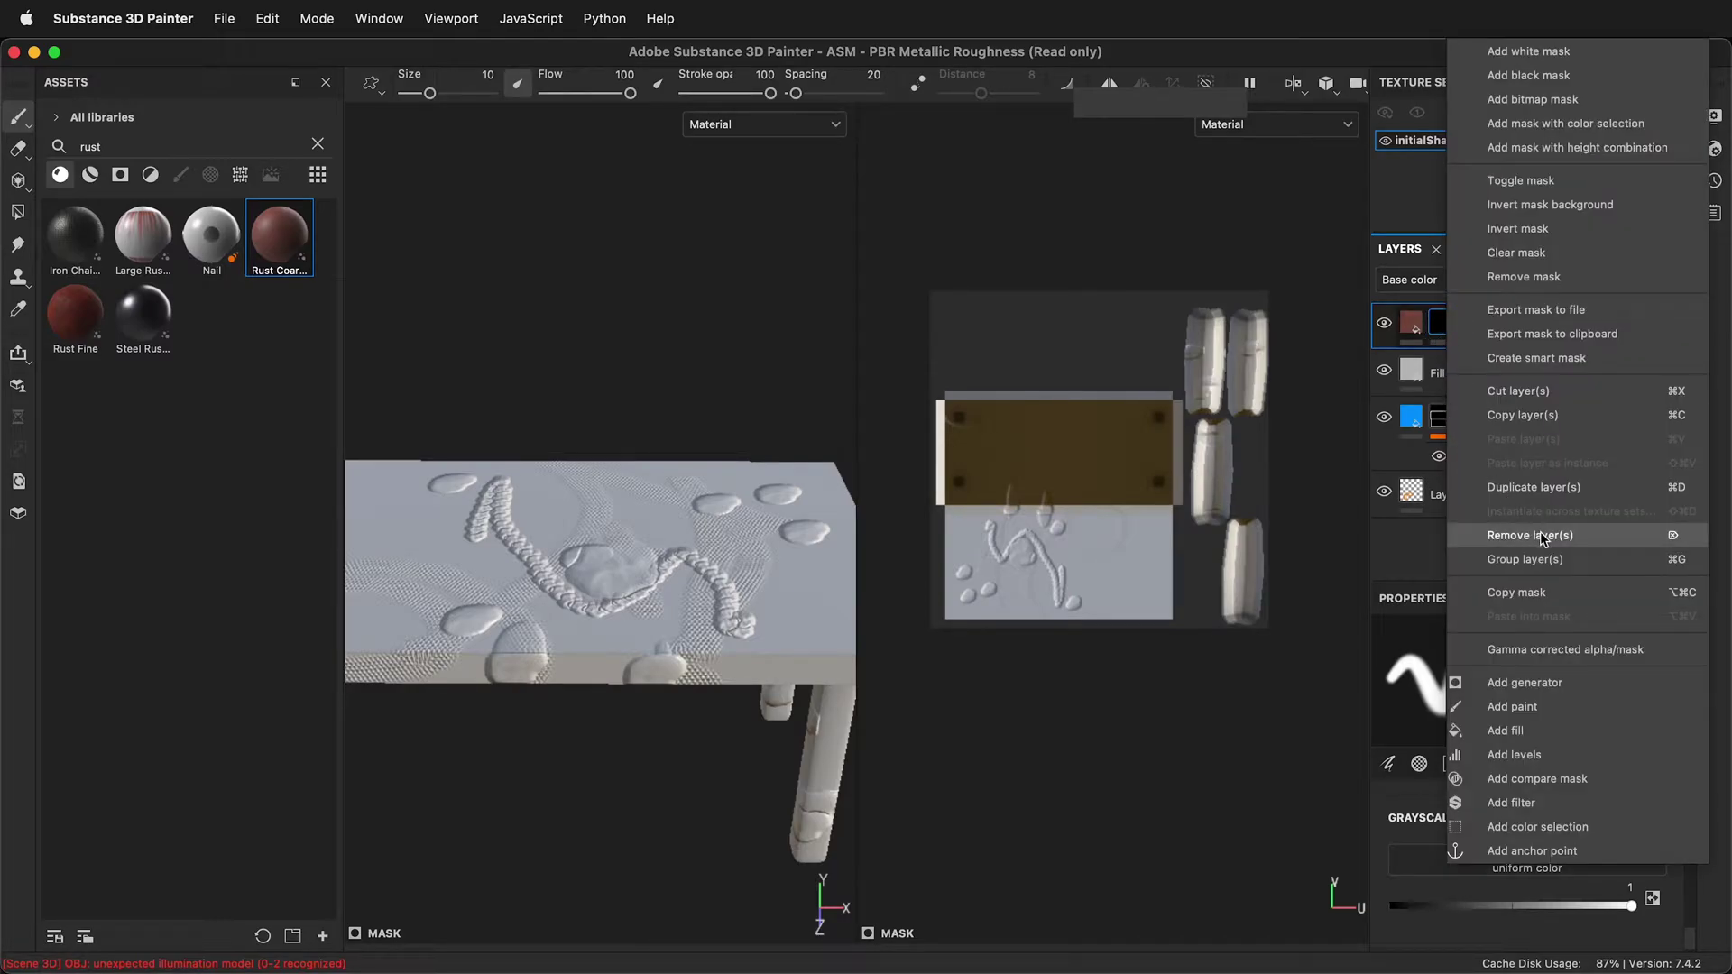
click(1524, 683)
click(1488, 690)
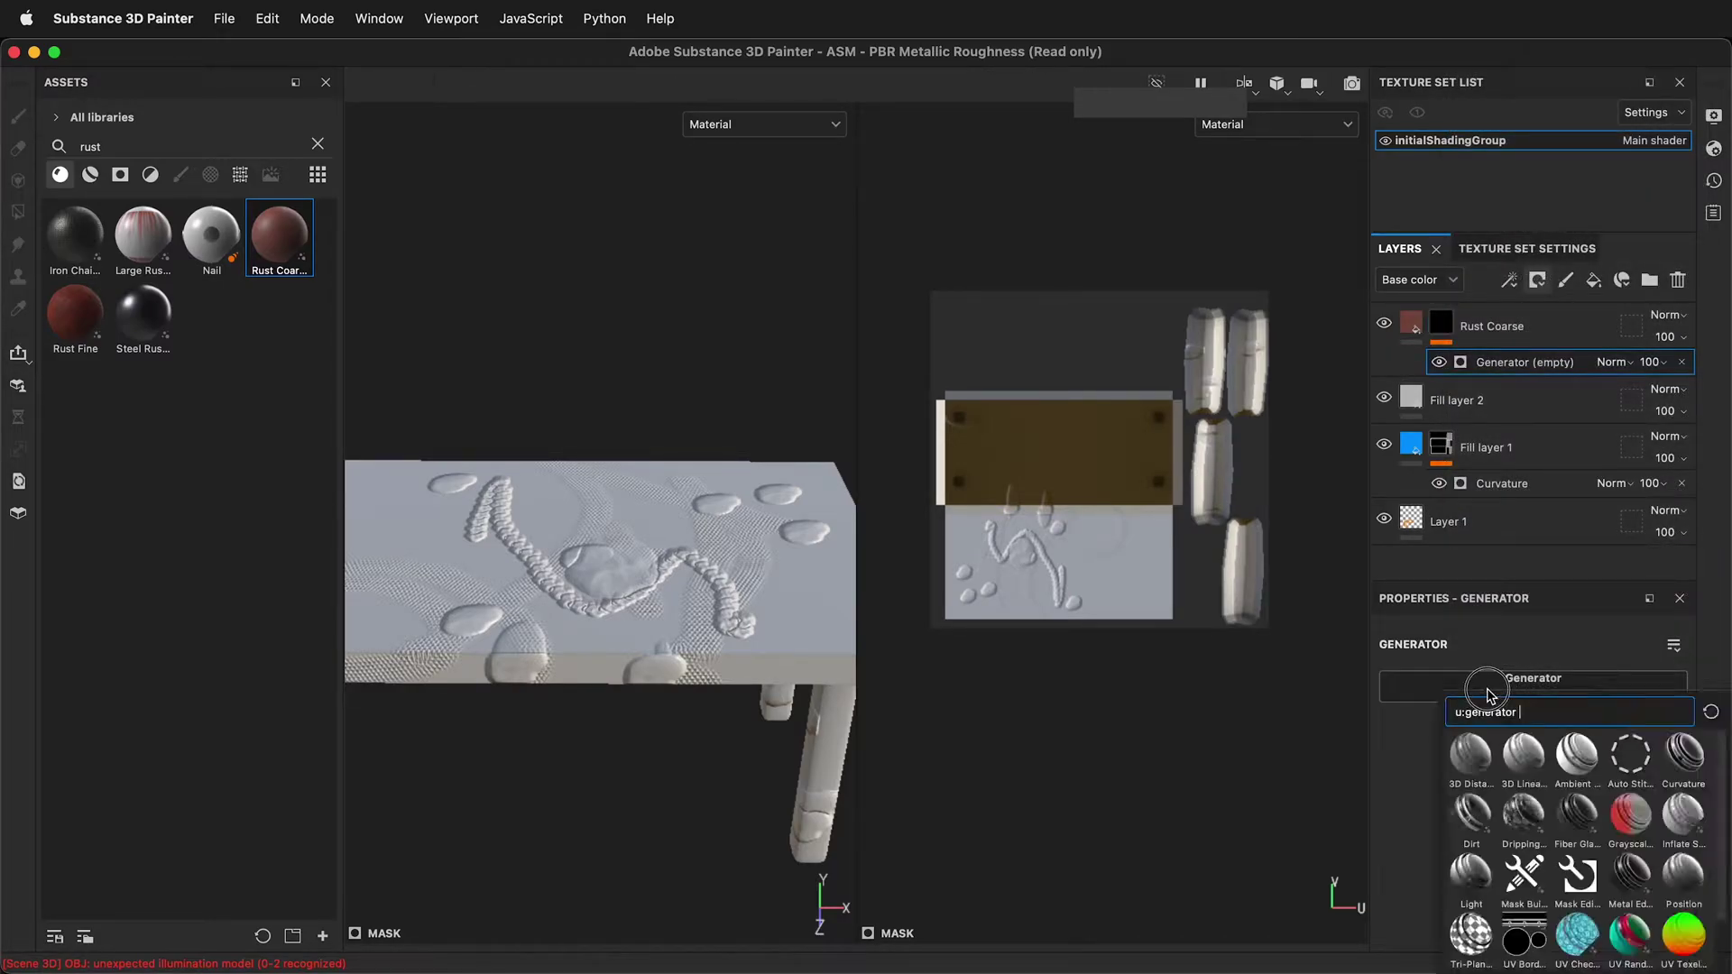
click(1463, 815)
- Add a new empty paint layer, Layer 2, at the top of the stack
scroll(588, 495, up, 5)
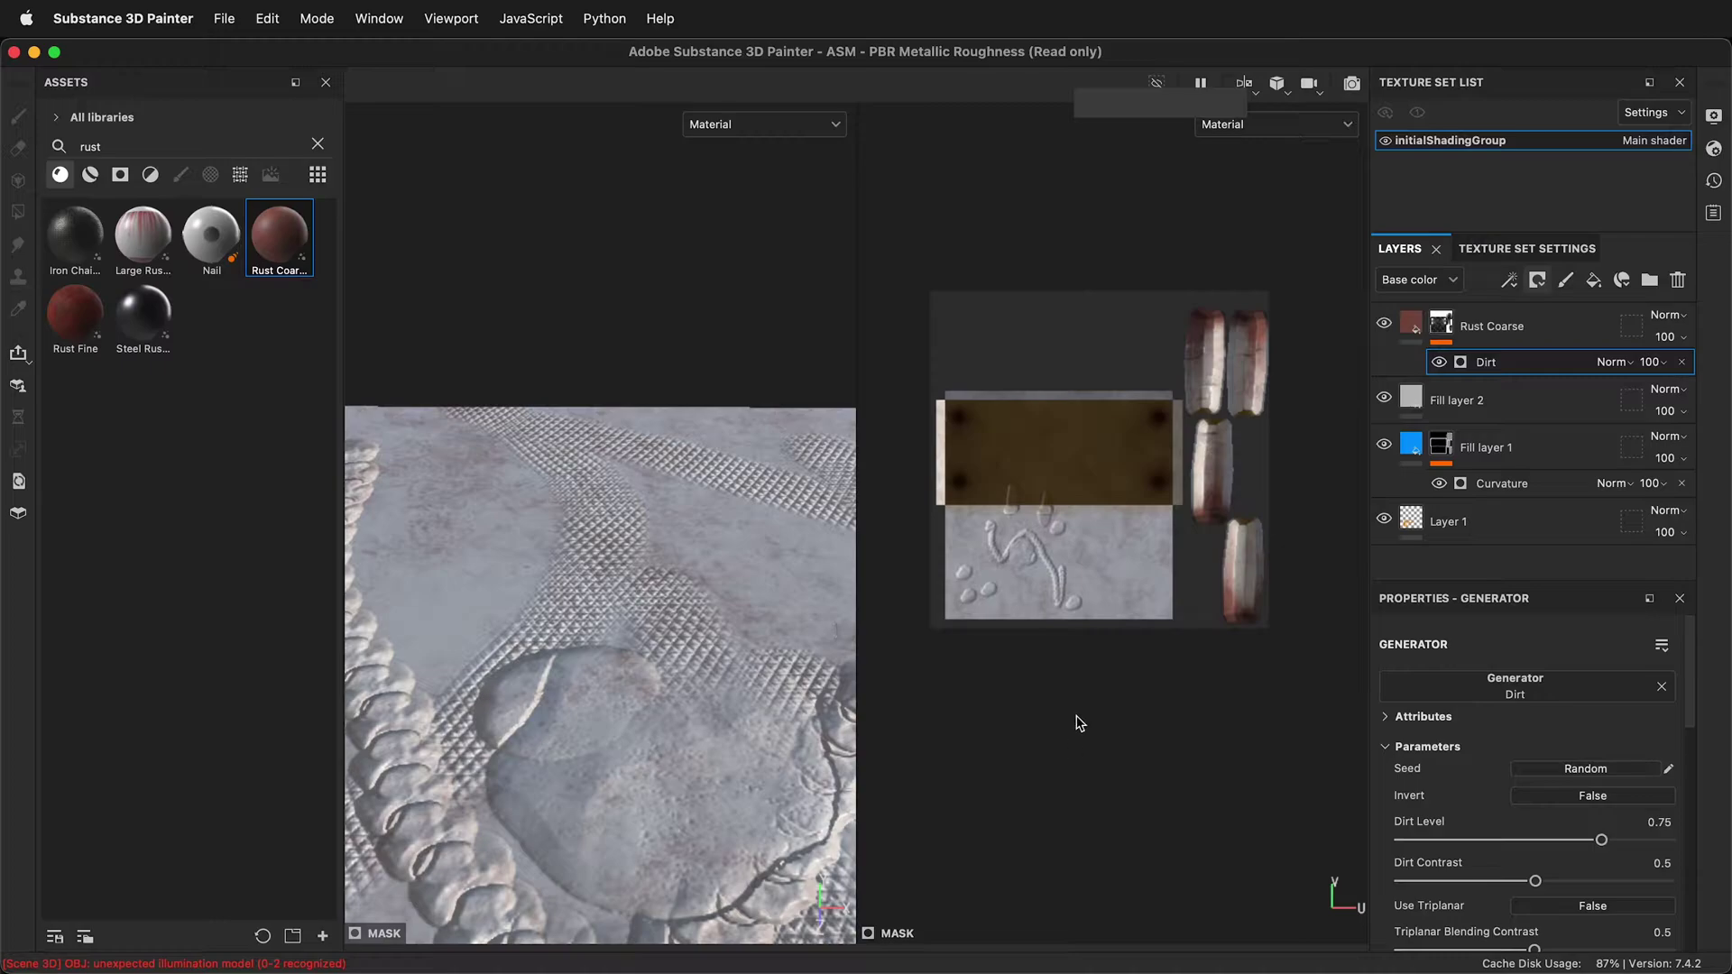
scroll(1303, 750, down, 2)
scroll(637, 599, down, 4)
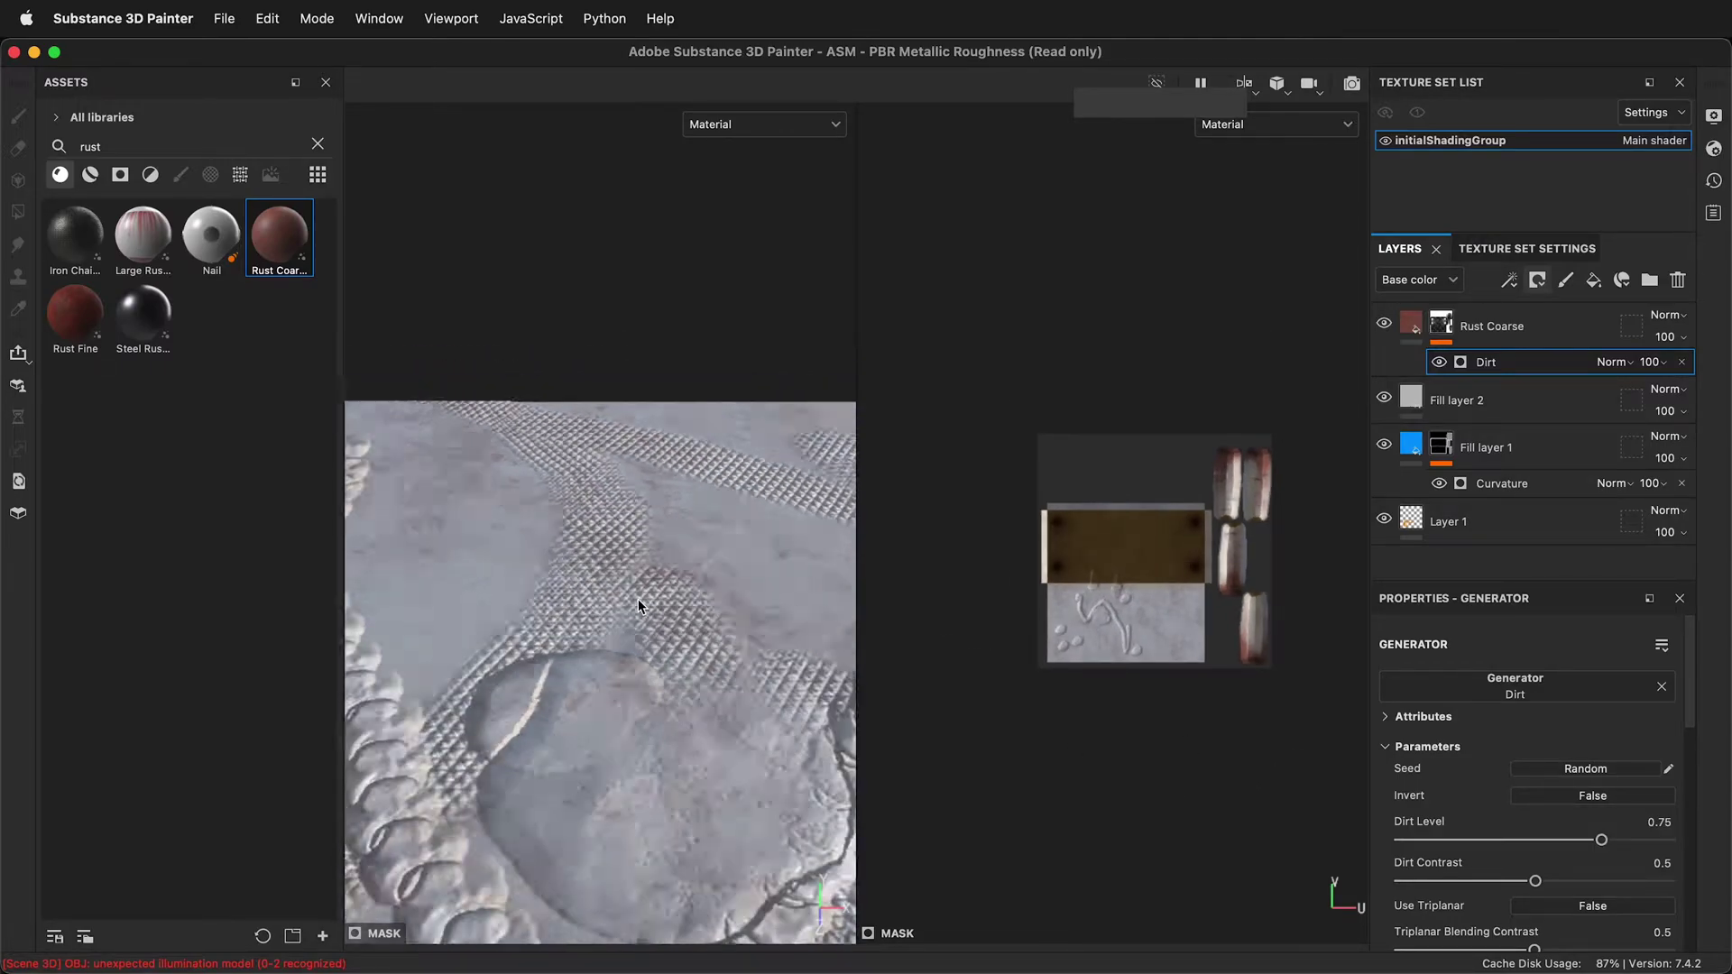
scroll(651, 674, down, 2)
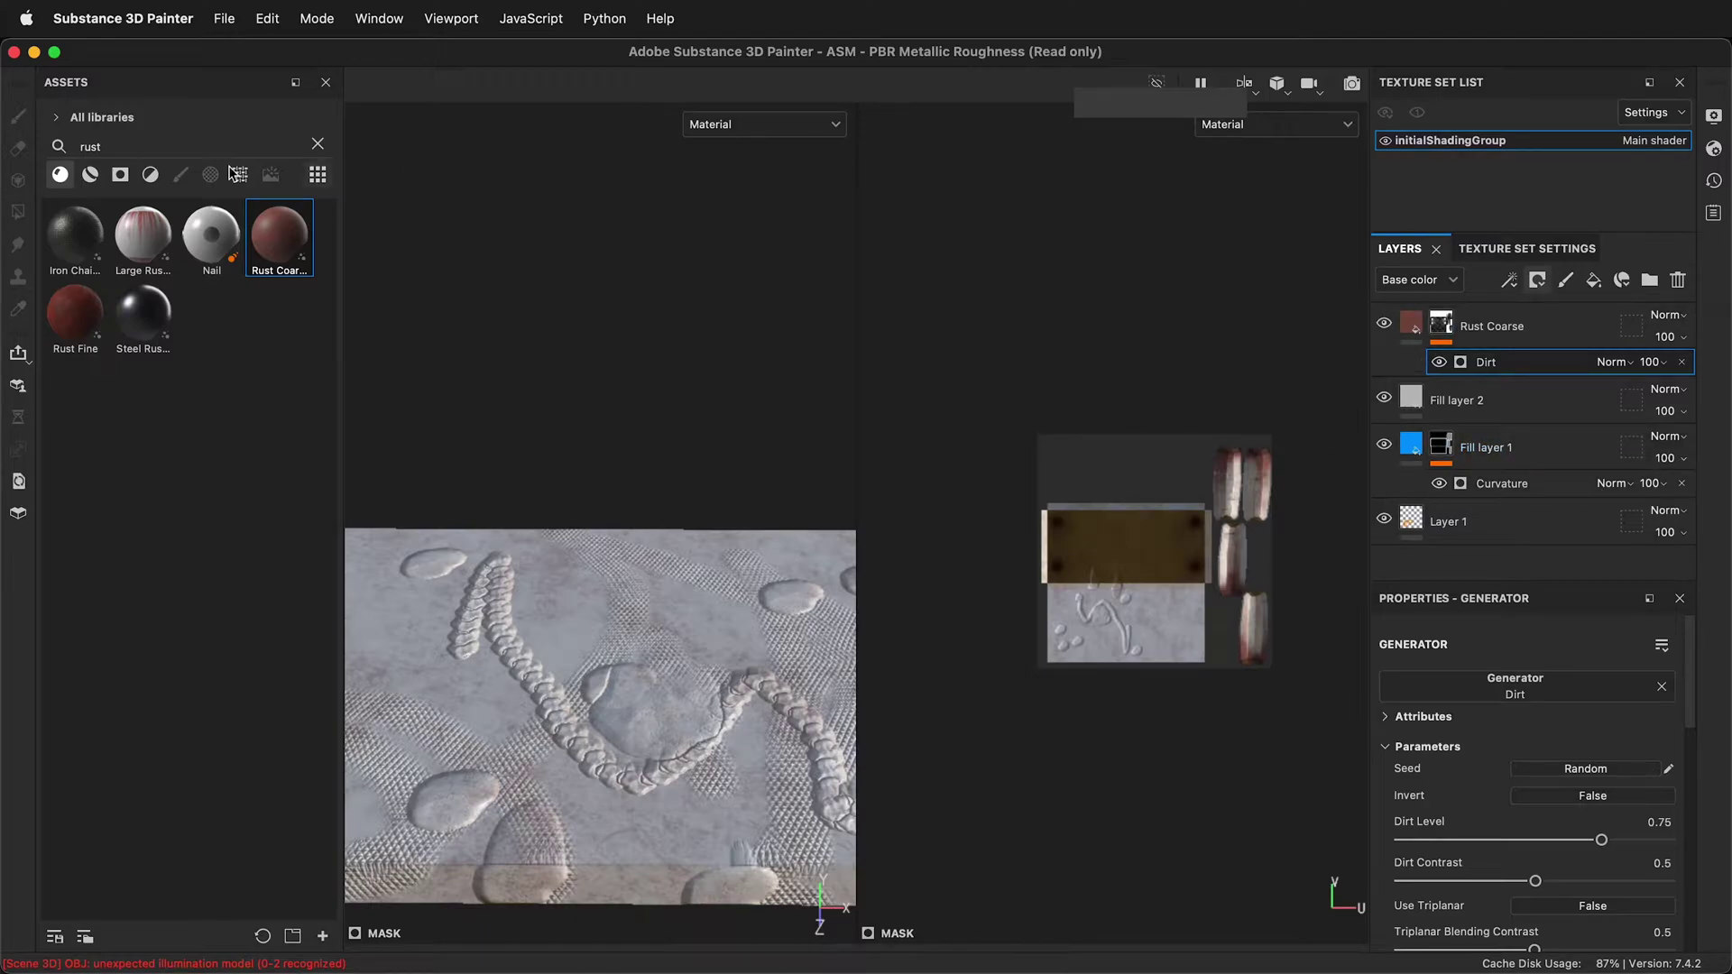
click(1565, 280)
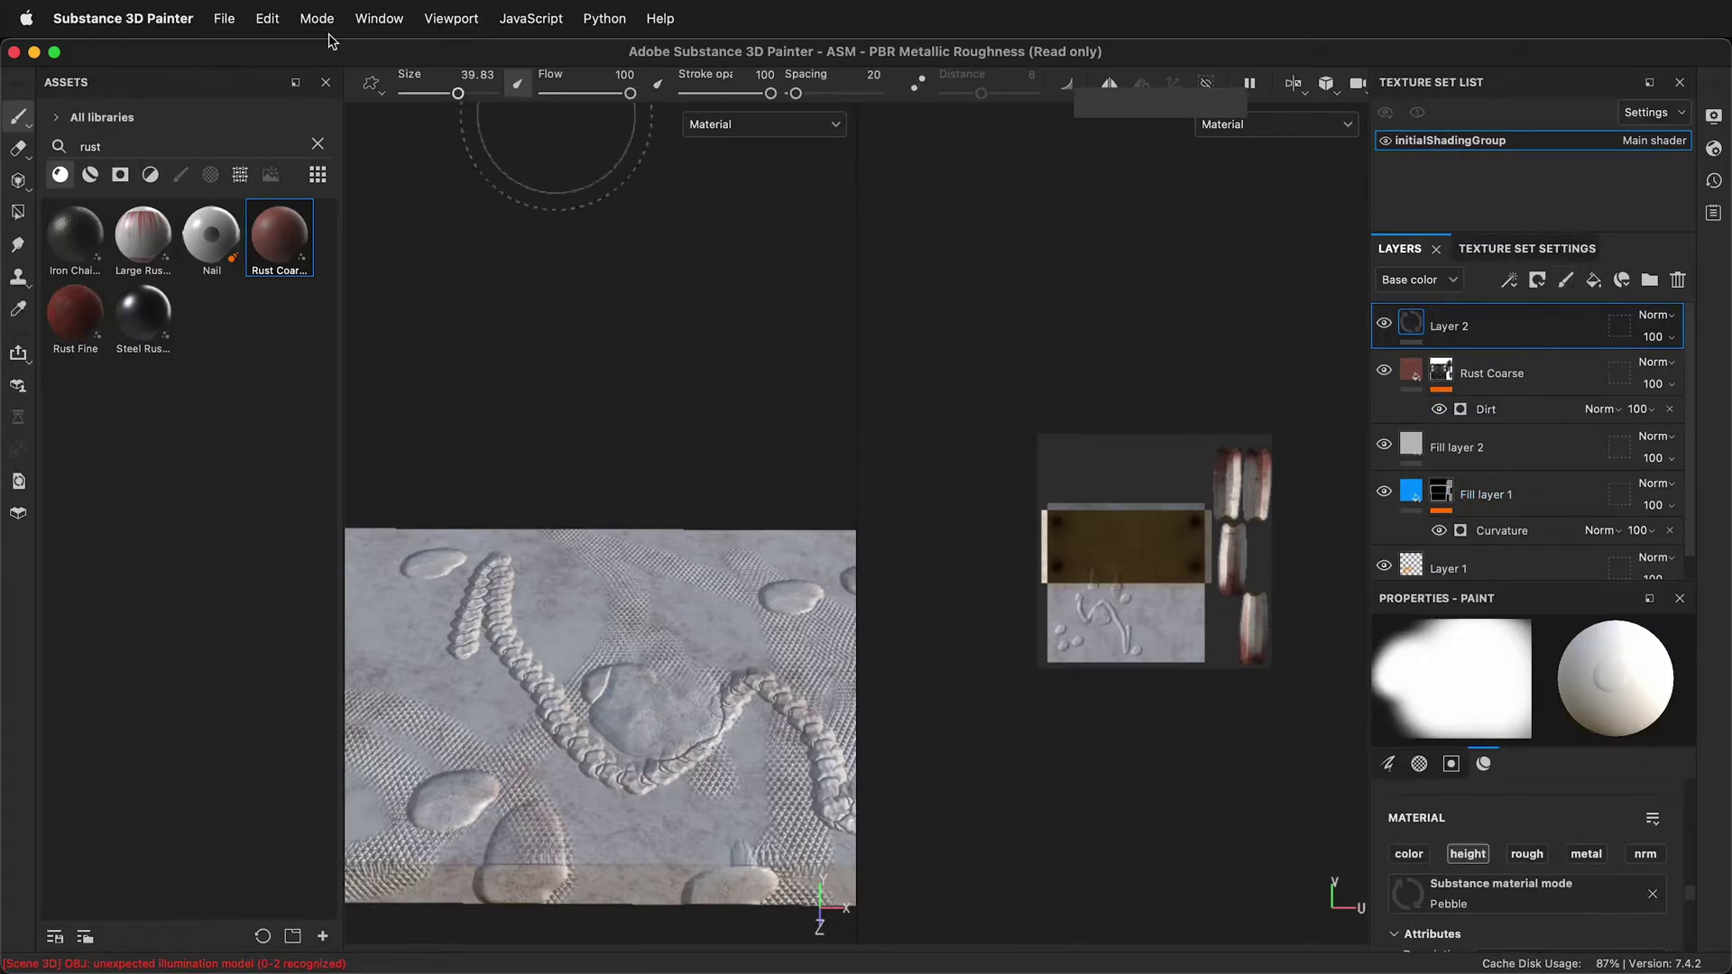
- Clear the 'rust' asset filter and paint a metallic stroke across the tabletop on Layer 2
click(316, 146)
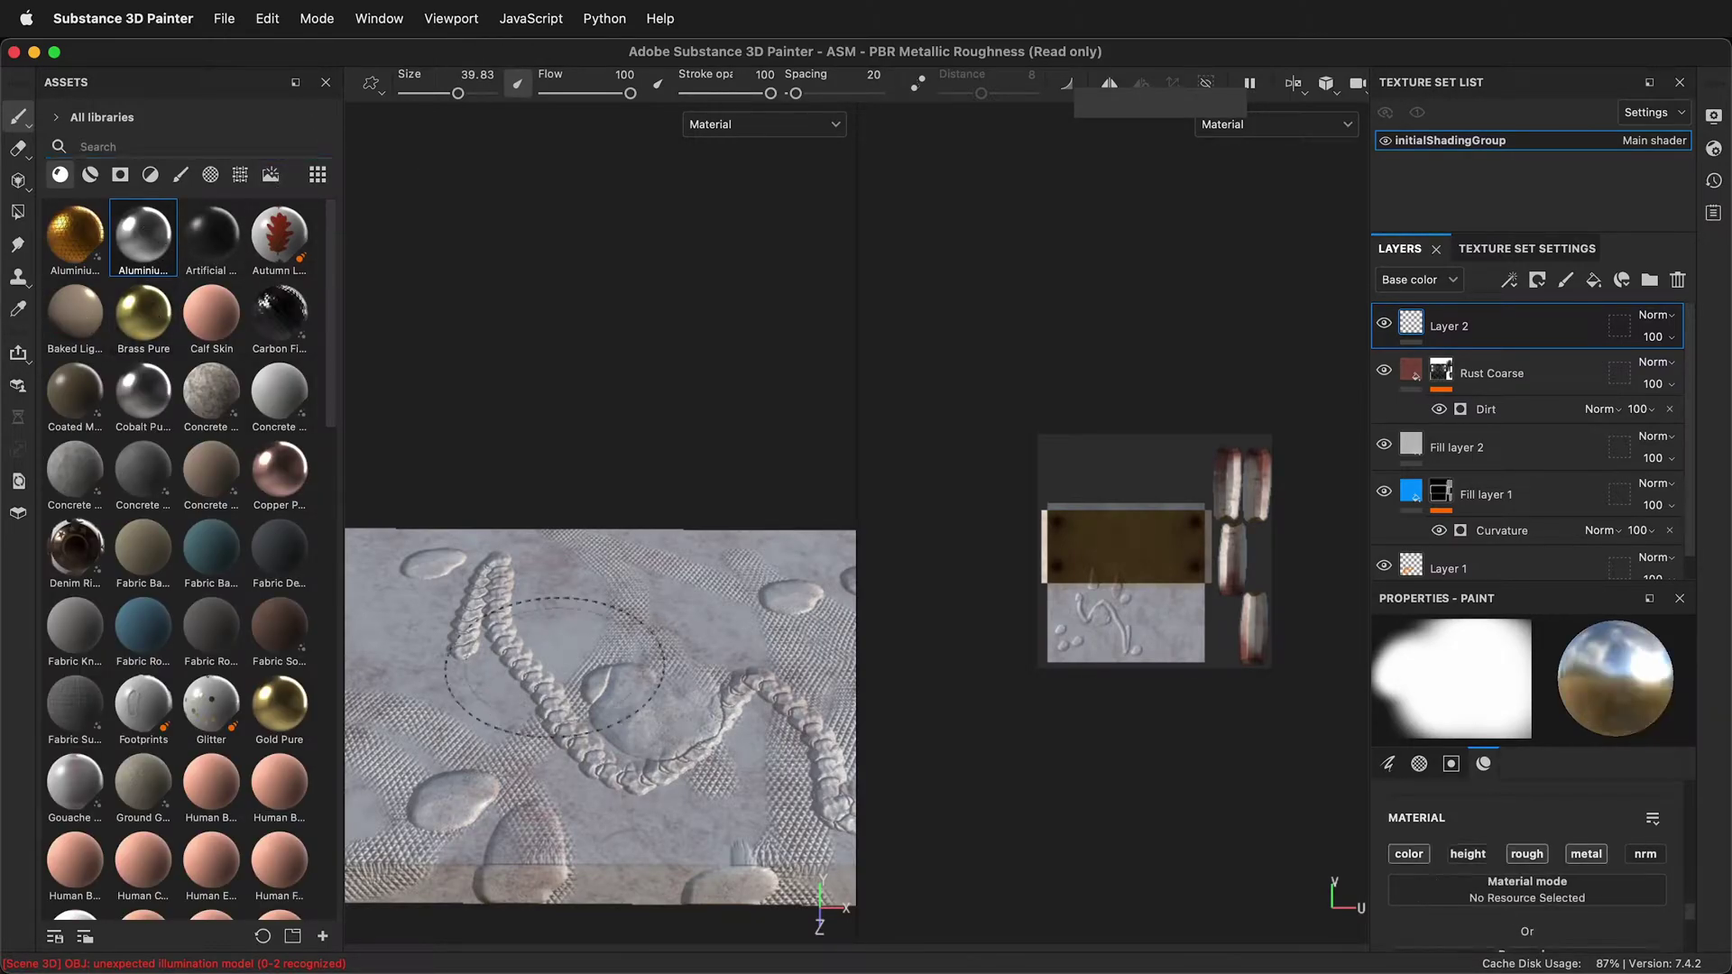
mouse_move(554, 668)
mouse_down()
mouse_move(505, 739)
mouse_move(721, 586)
mouse_move(713, 555)
mouse_up()
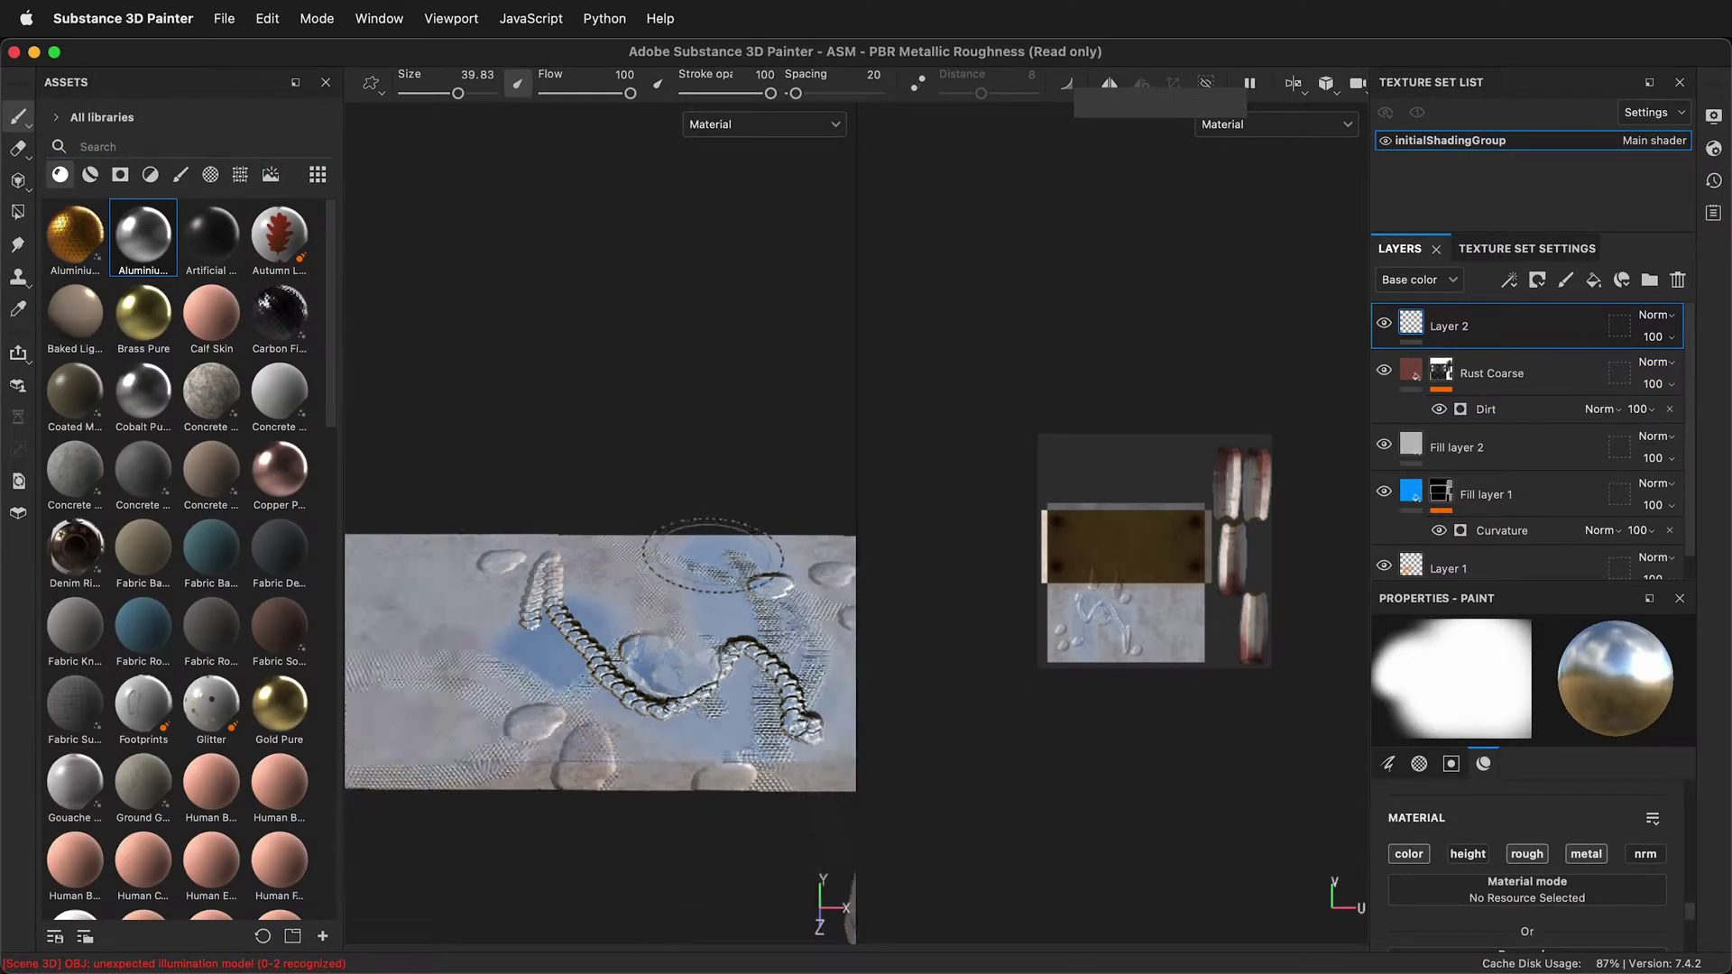
alt+drag(505, 686, 424, 748)
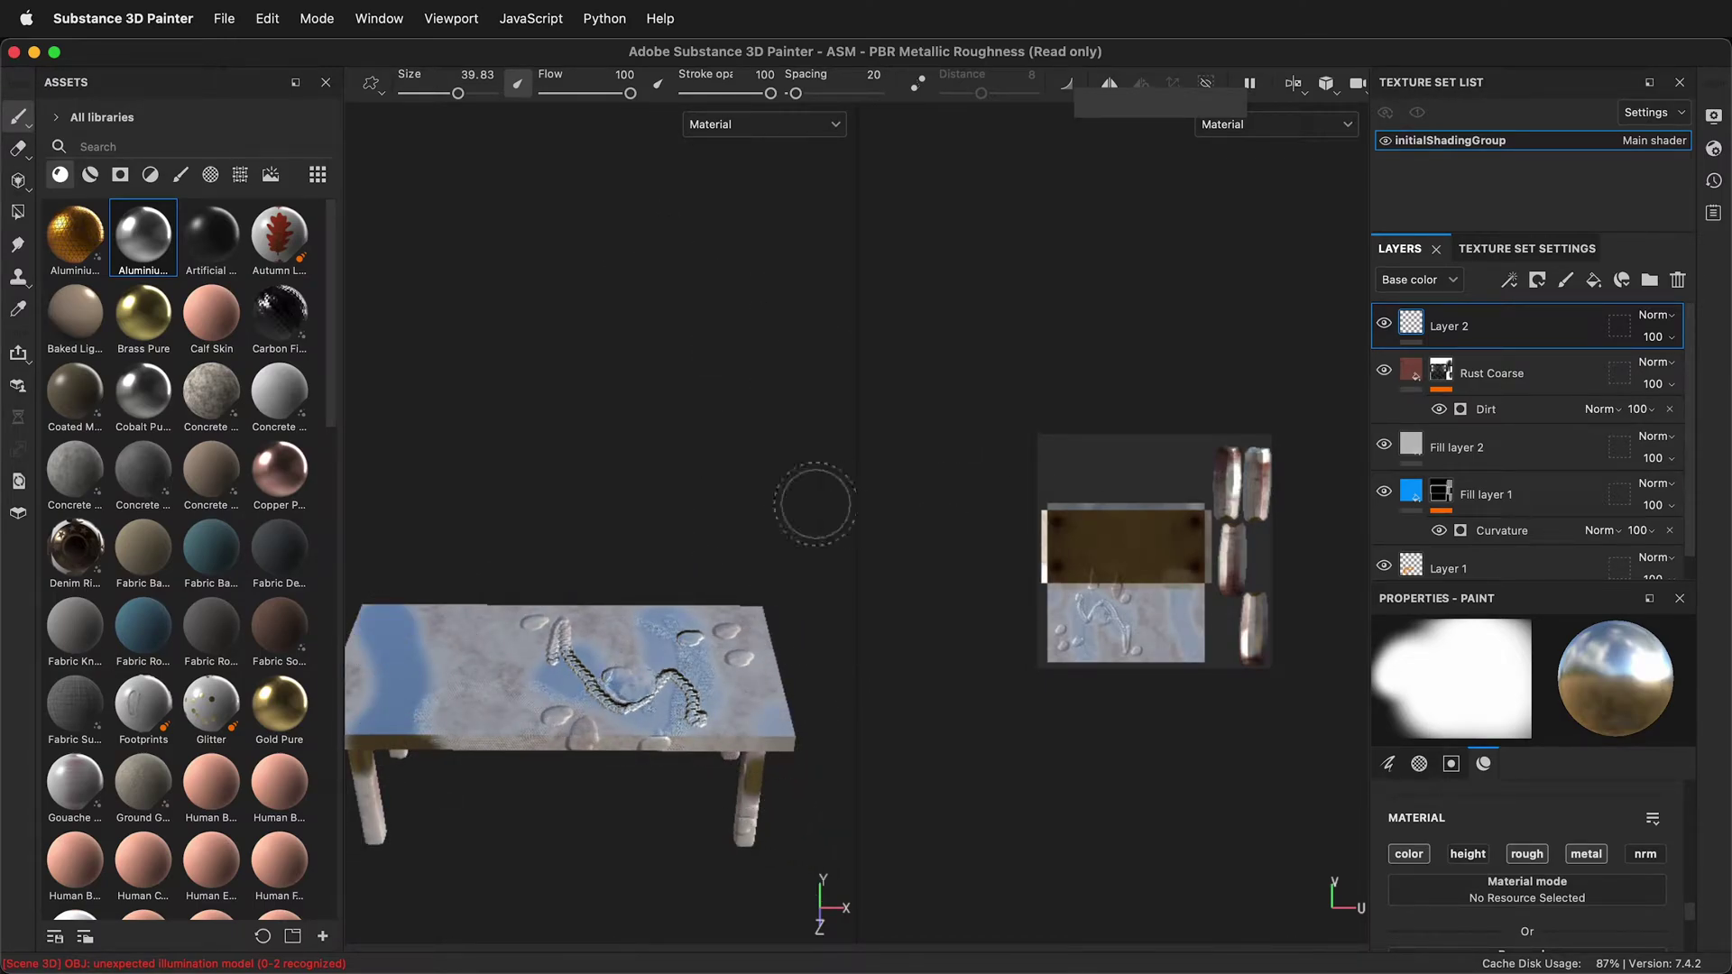
alt+drag(815, 503, 826, 491)
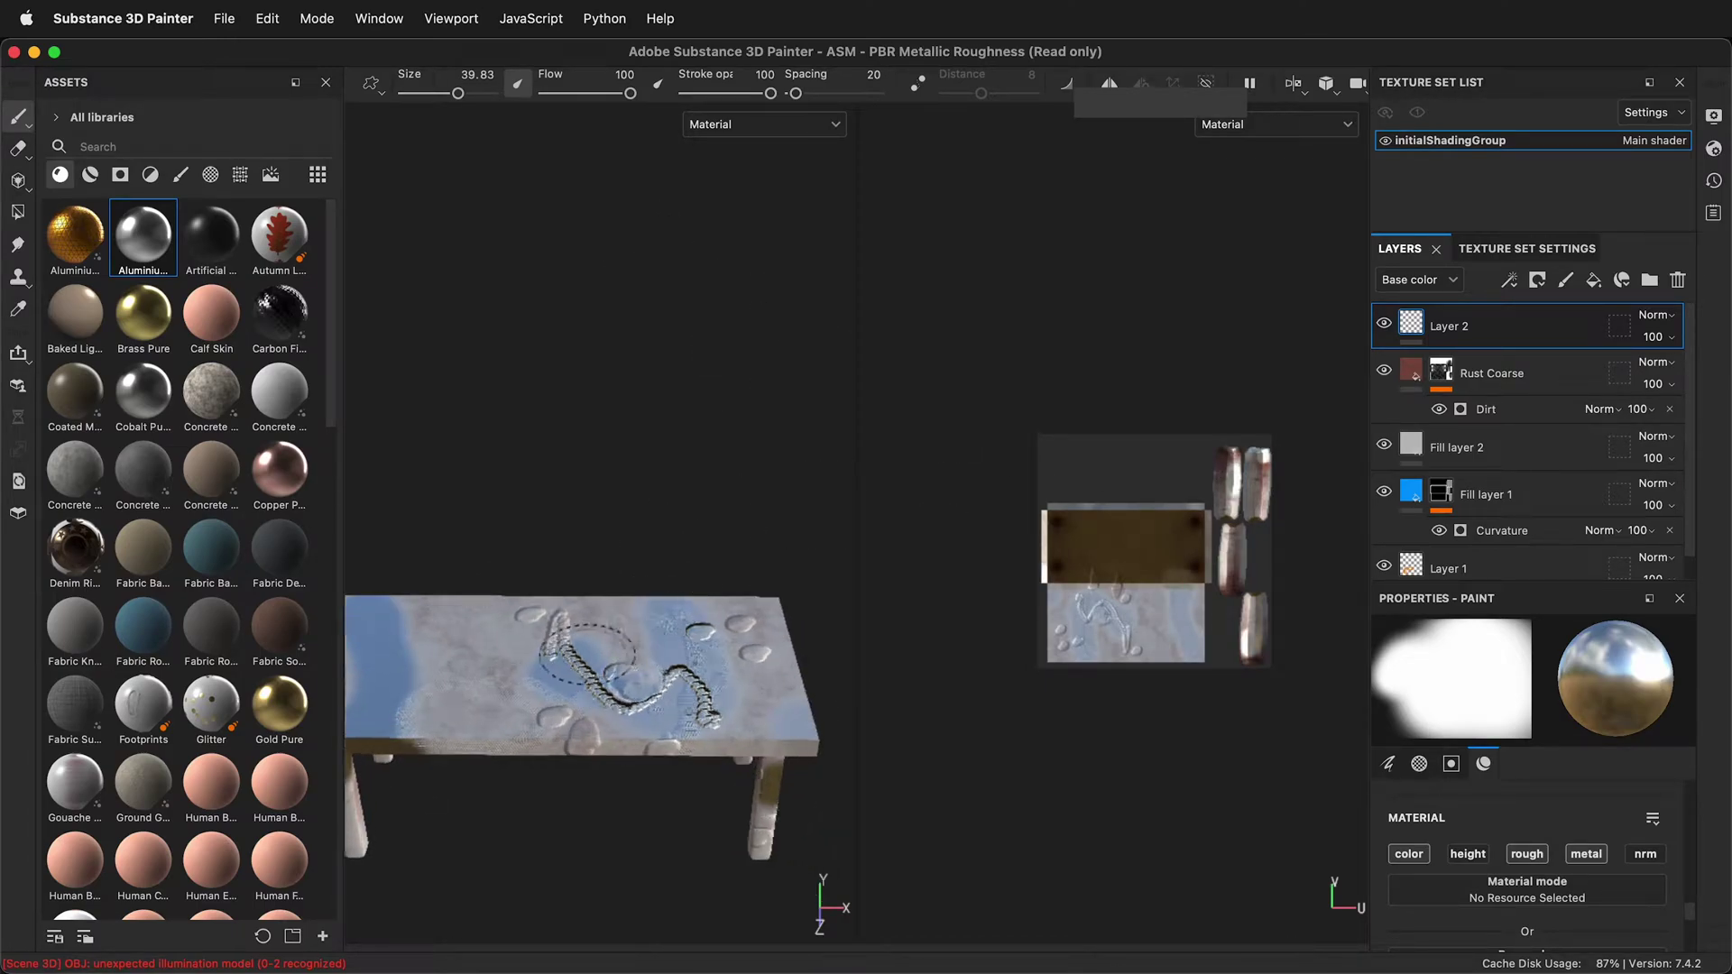
- Save the Painter project under the name 'table' in the substance folder
click(214, 25)
click(275, 194)
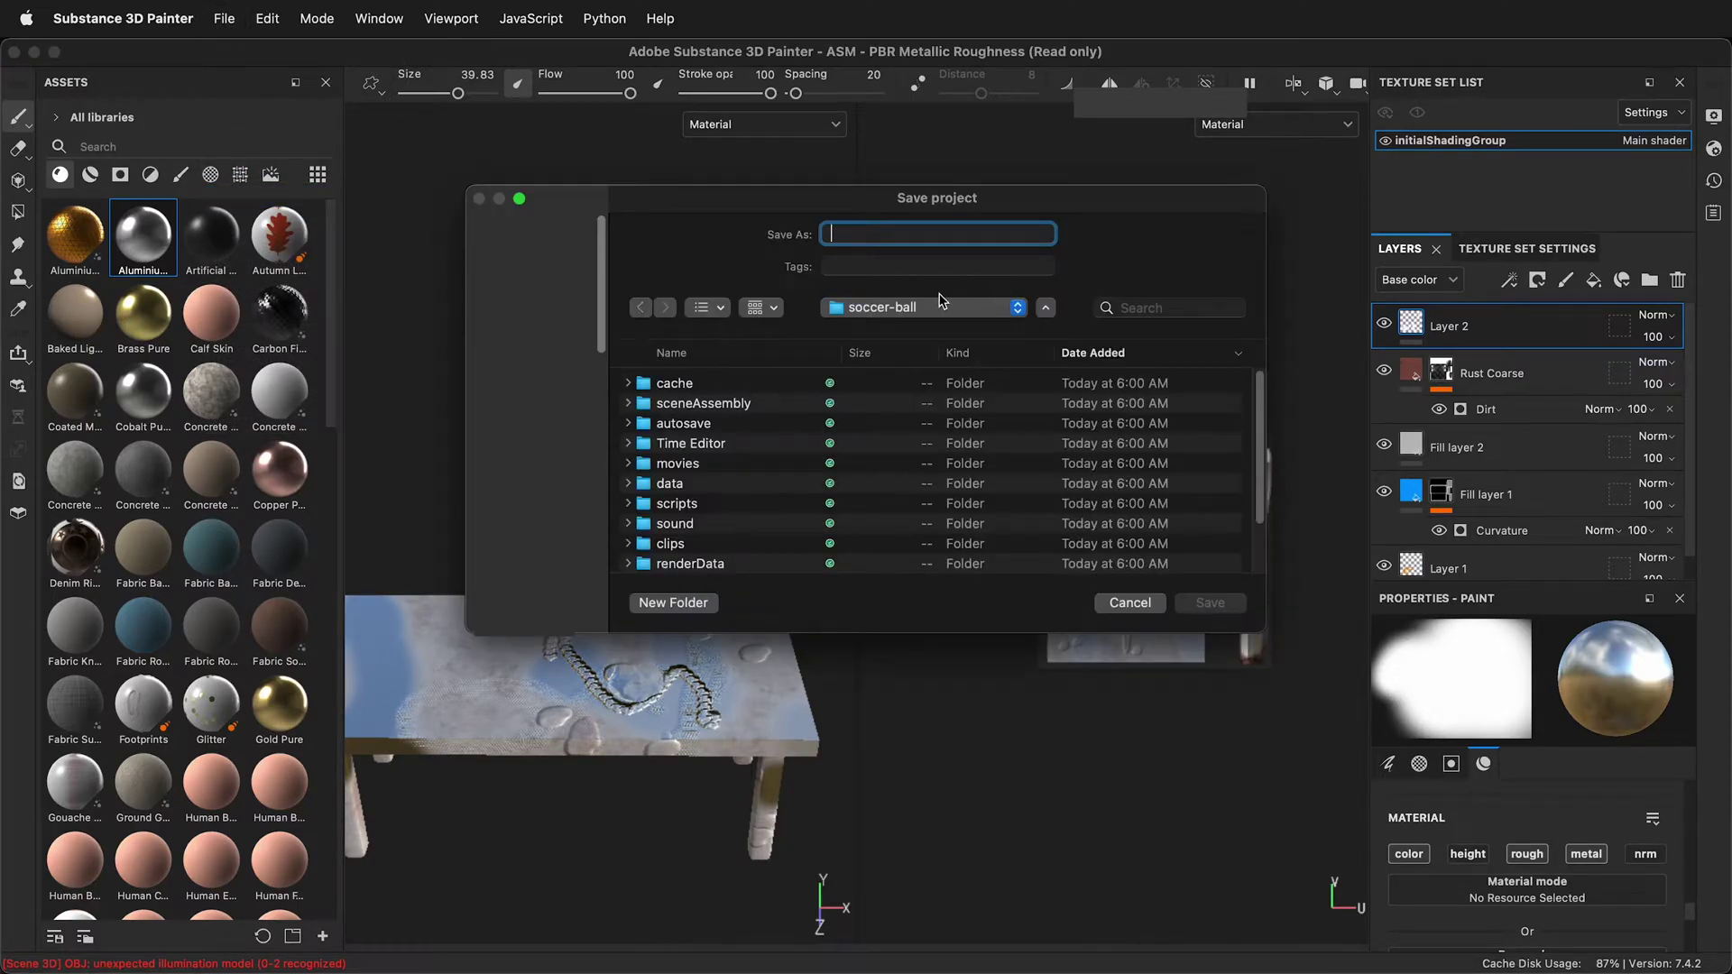
scroll(698, 483, down, 5)
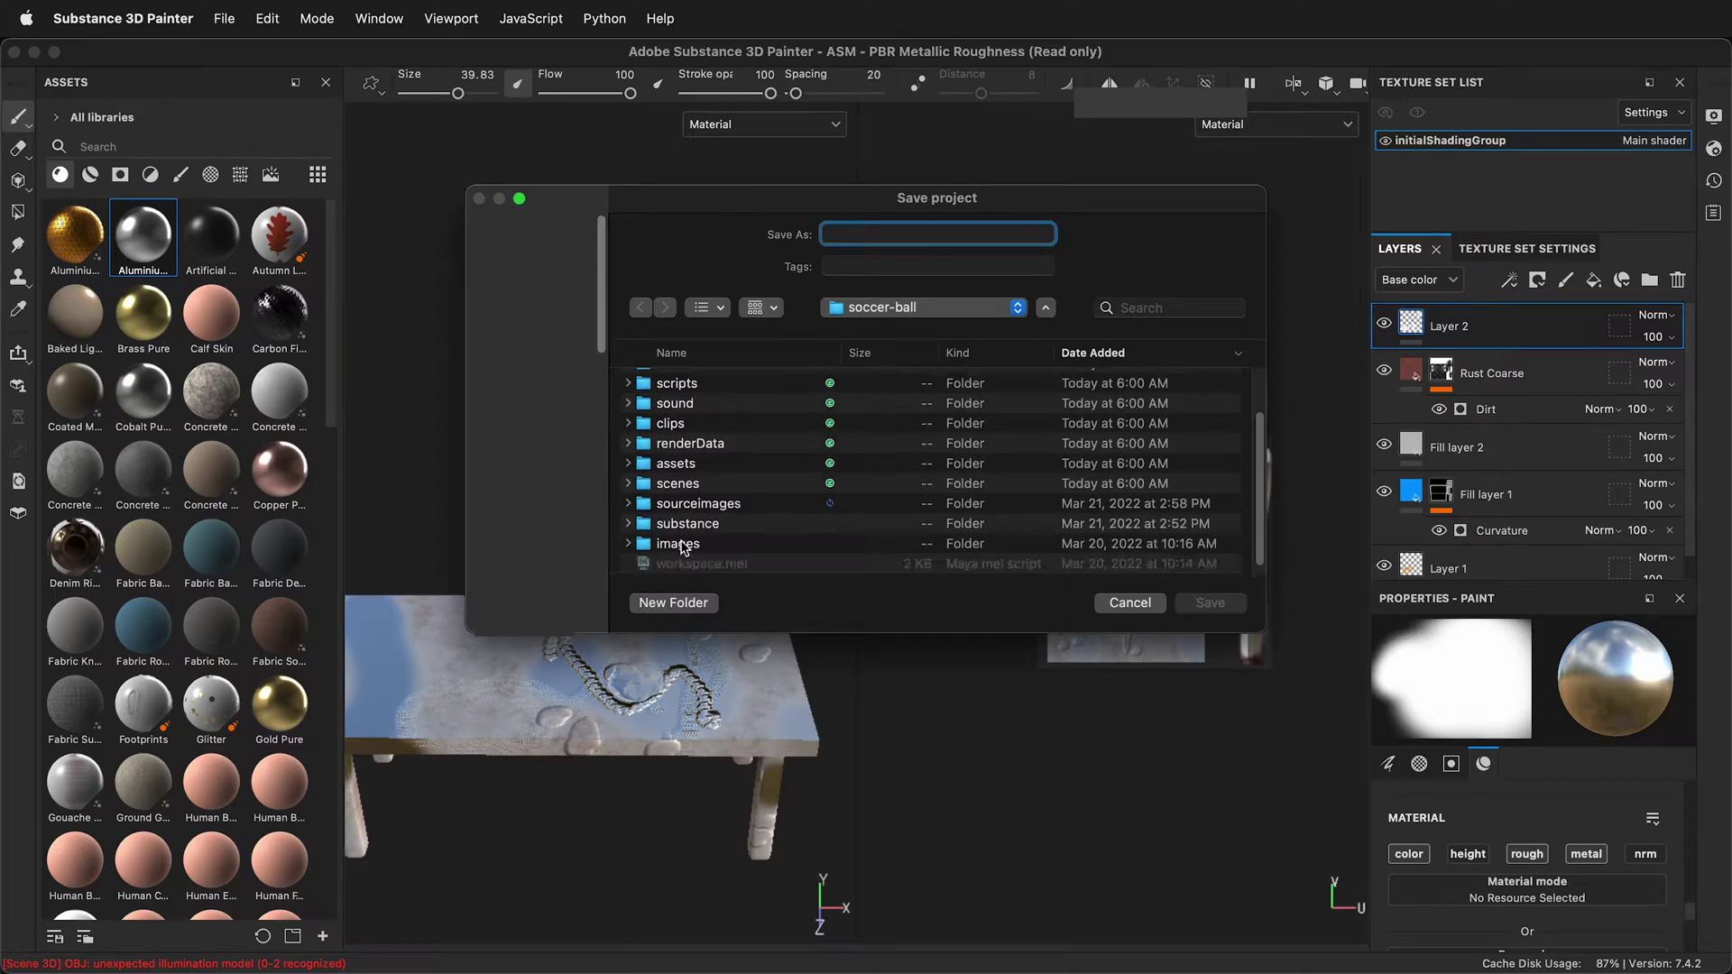
click(644, 531)
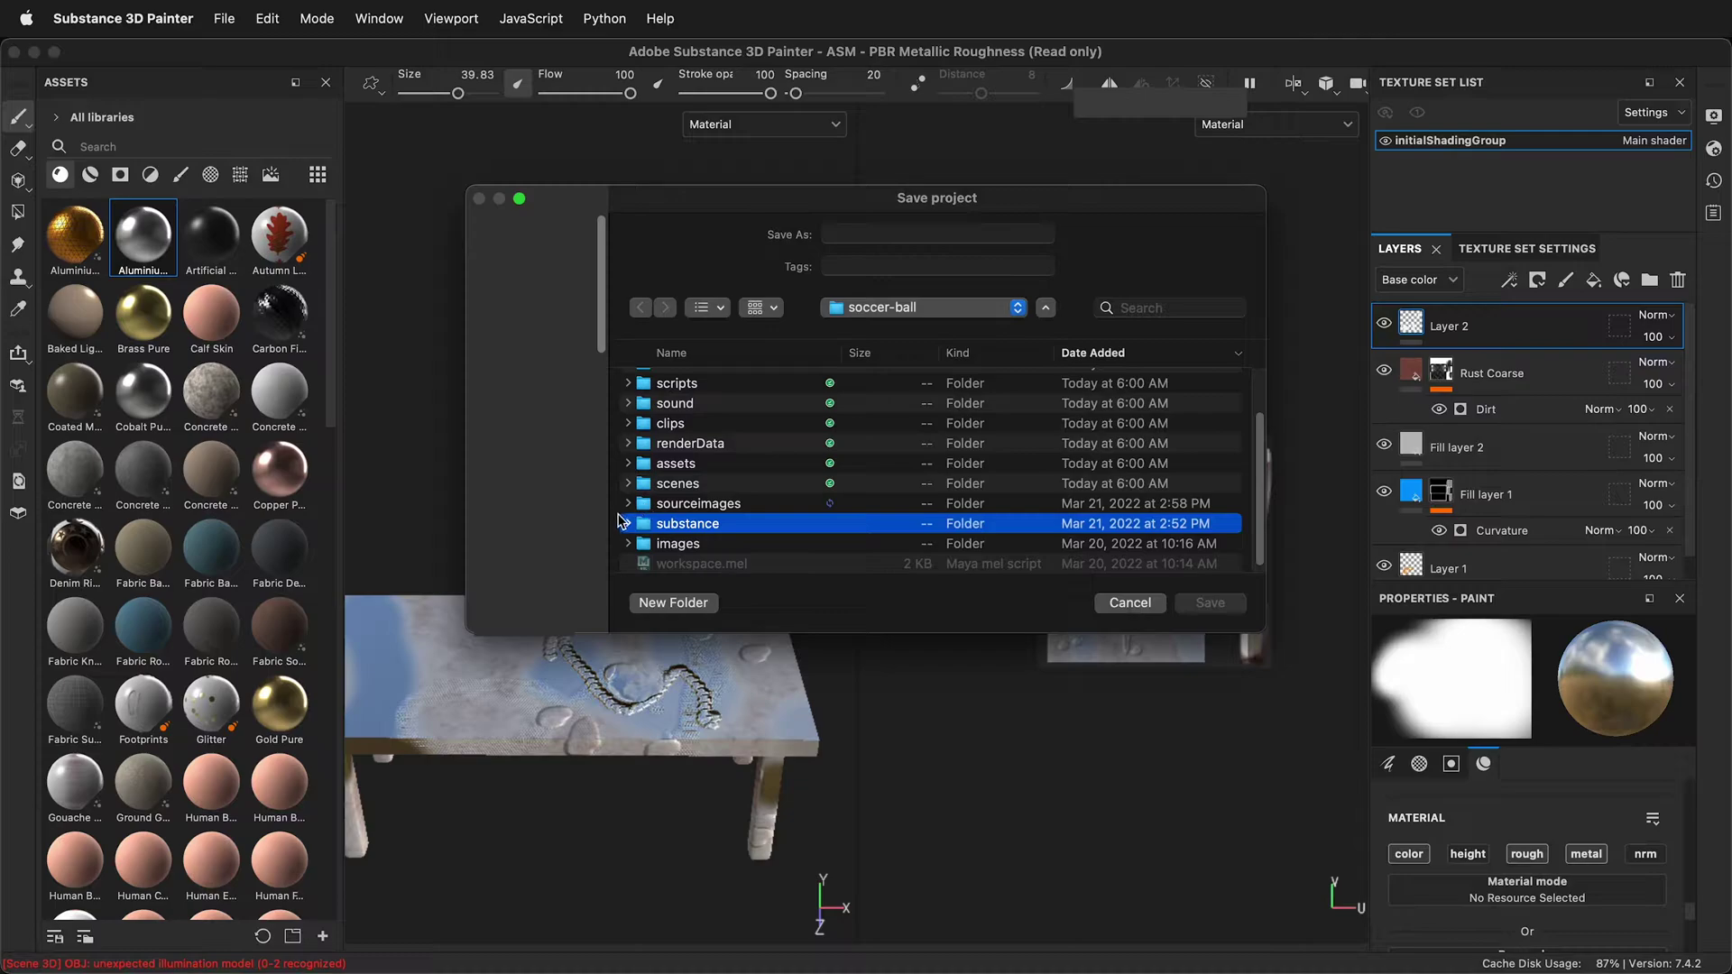
double_click(675, 523)
click(868, 234)
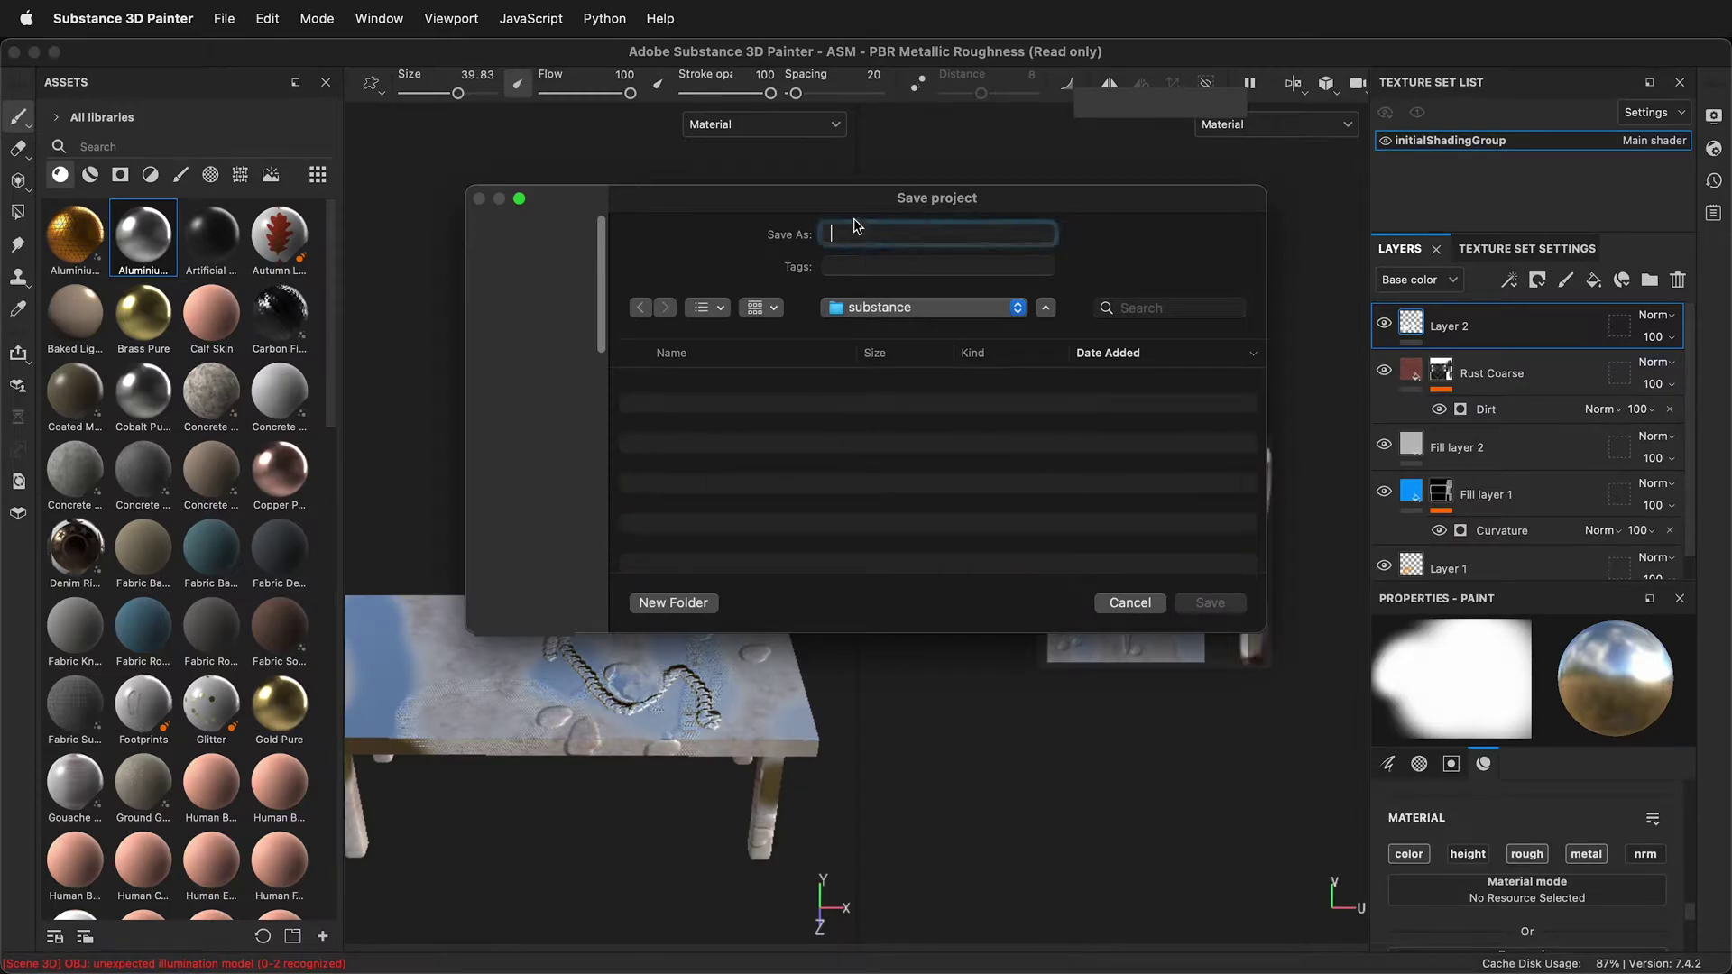
text(tab)
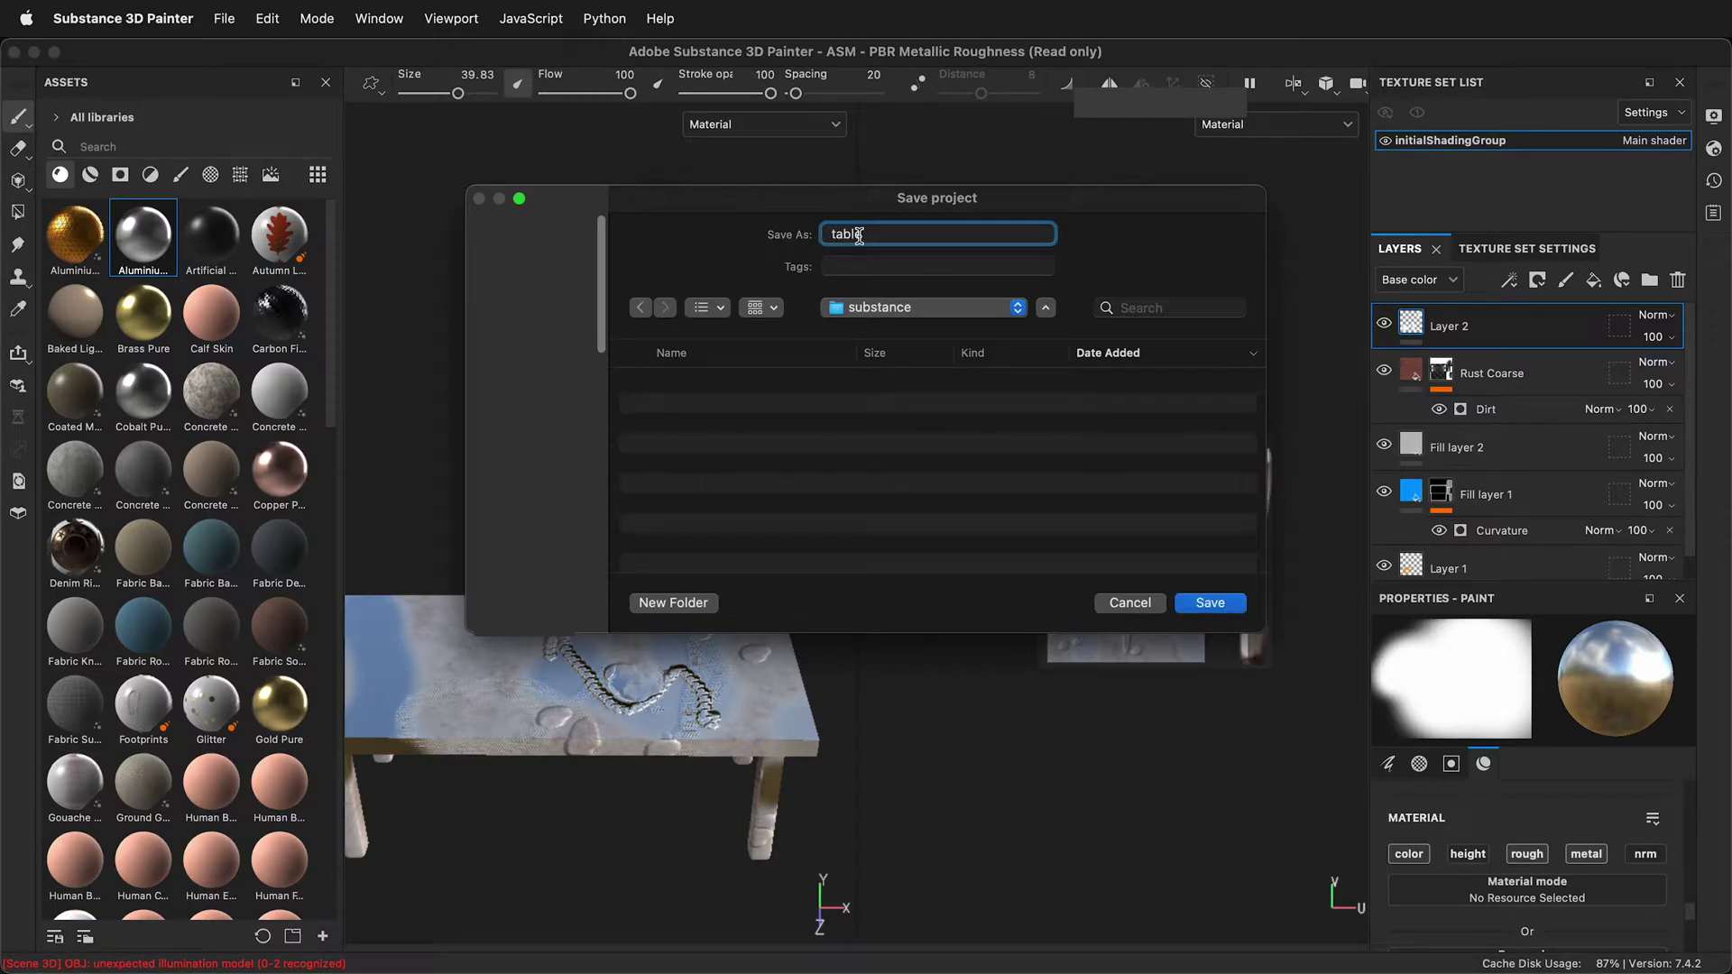
text(le)
click(1210, 602)
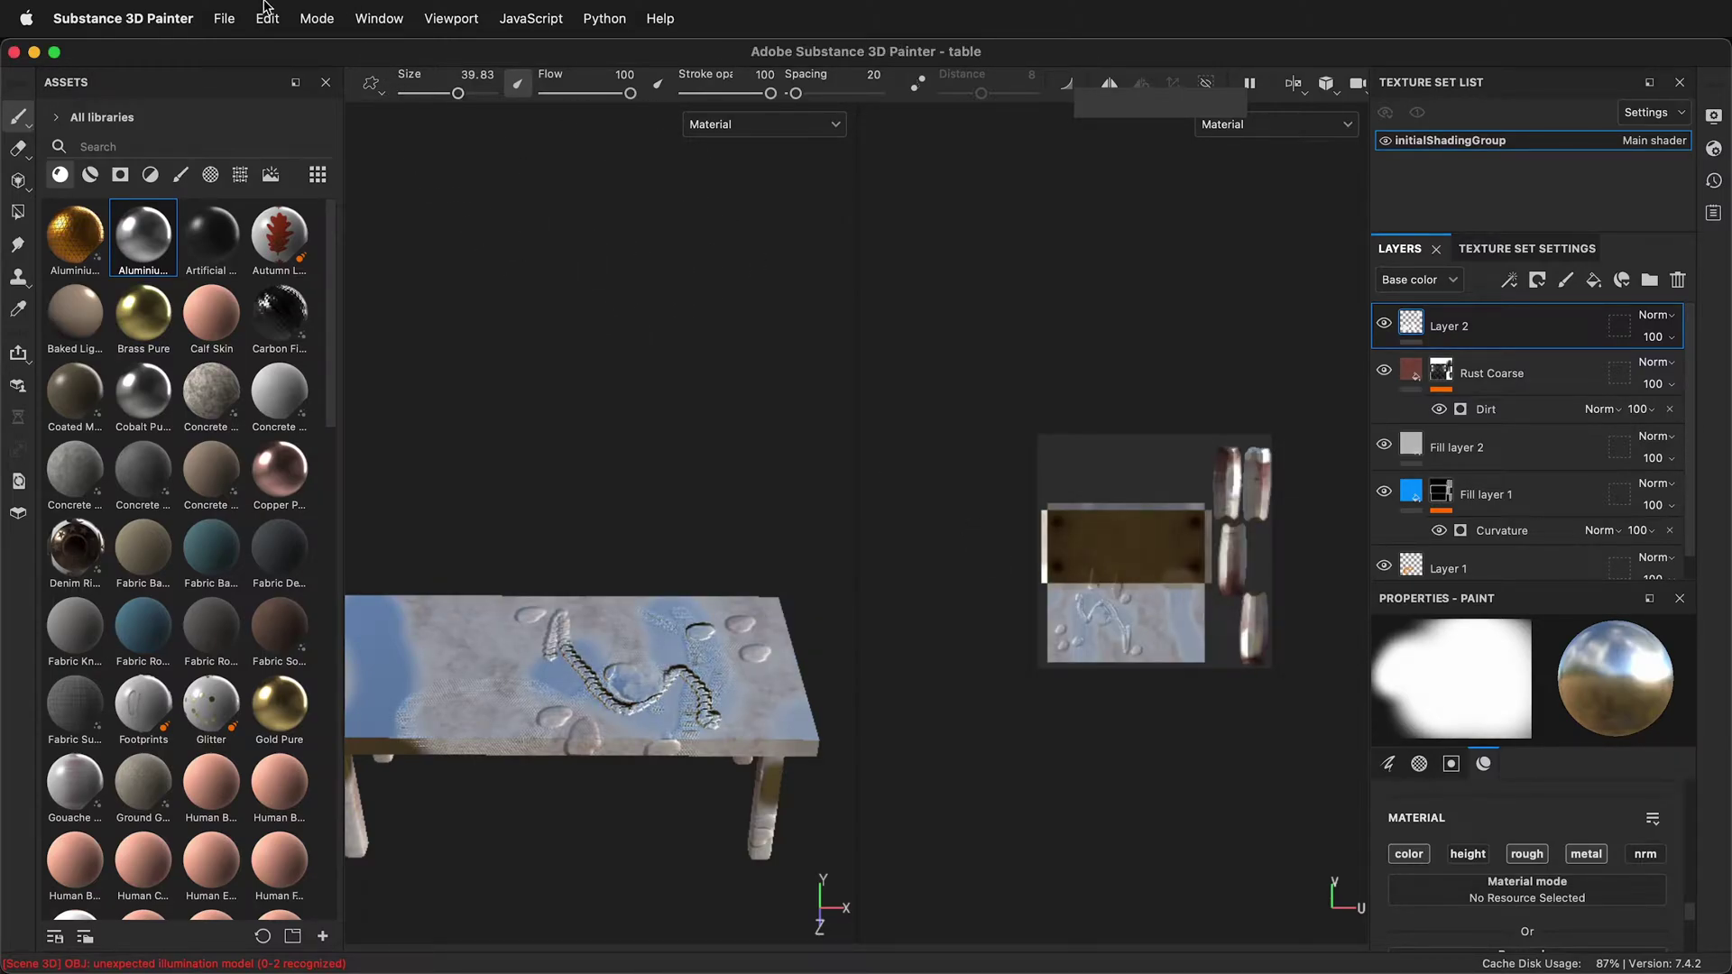
- Export the six 2048 PNG textures with sourceimages as the output directory
click(226, 16)
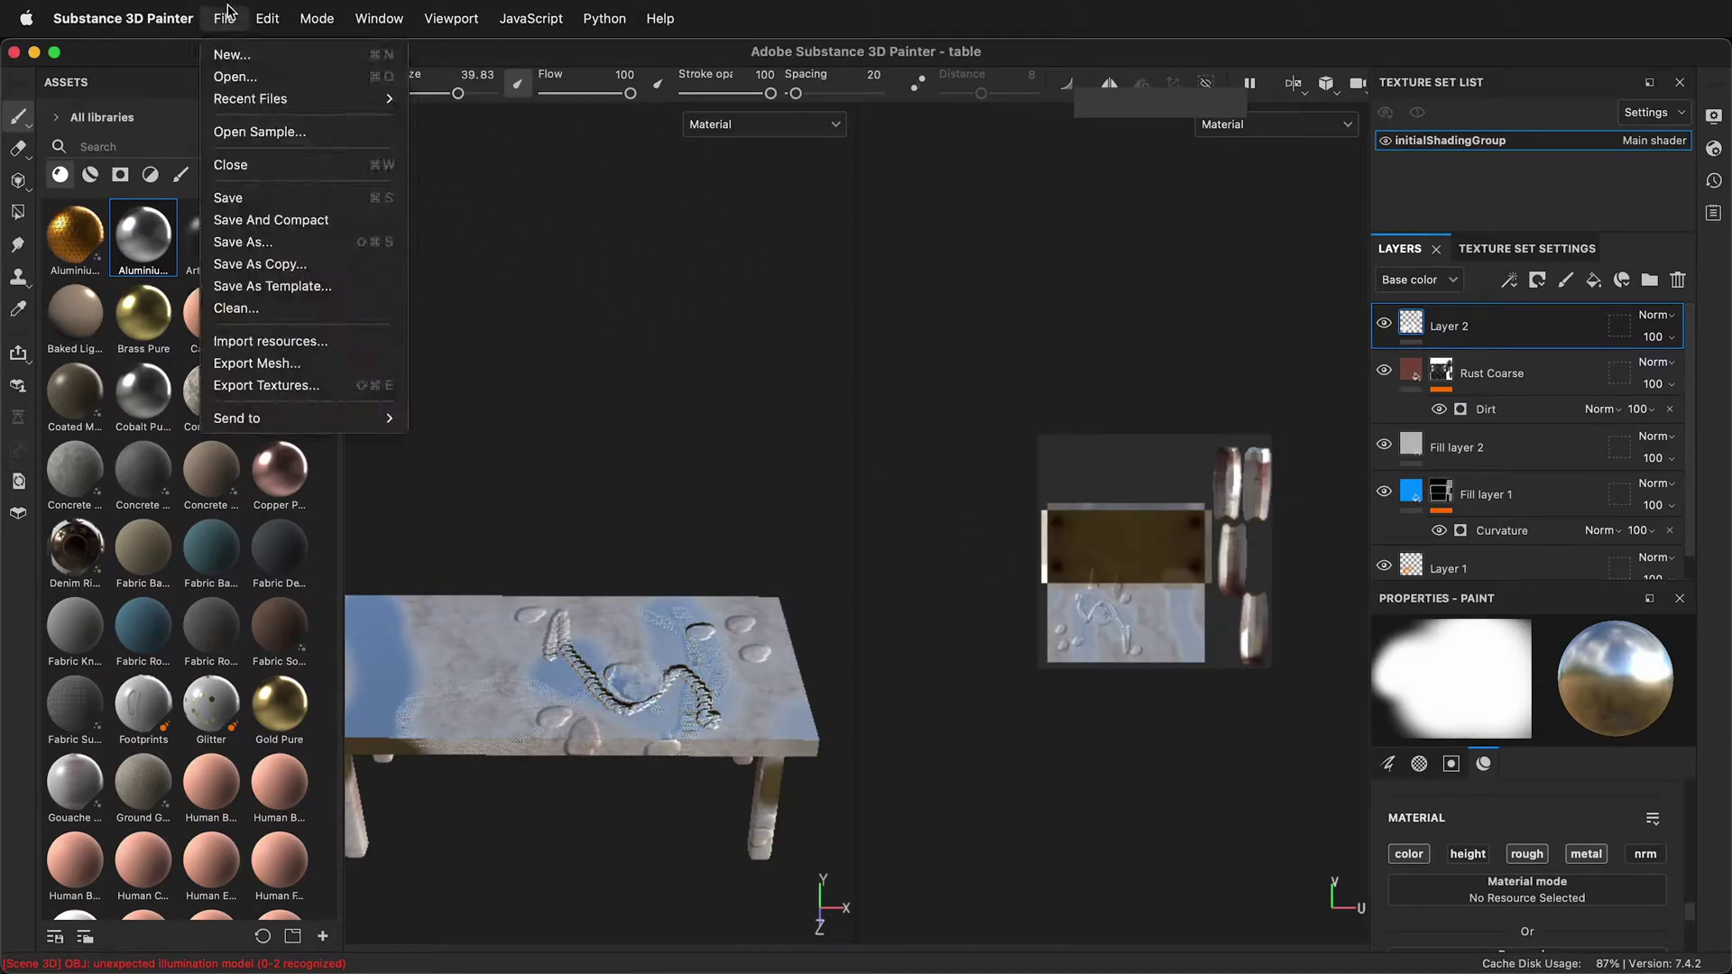
click(291, 390)
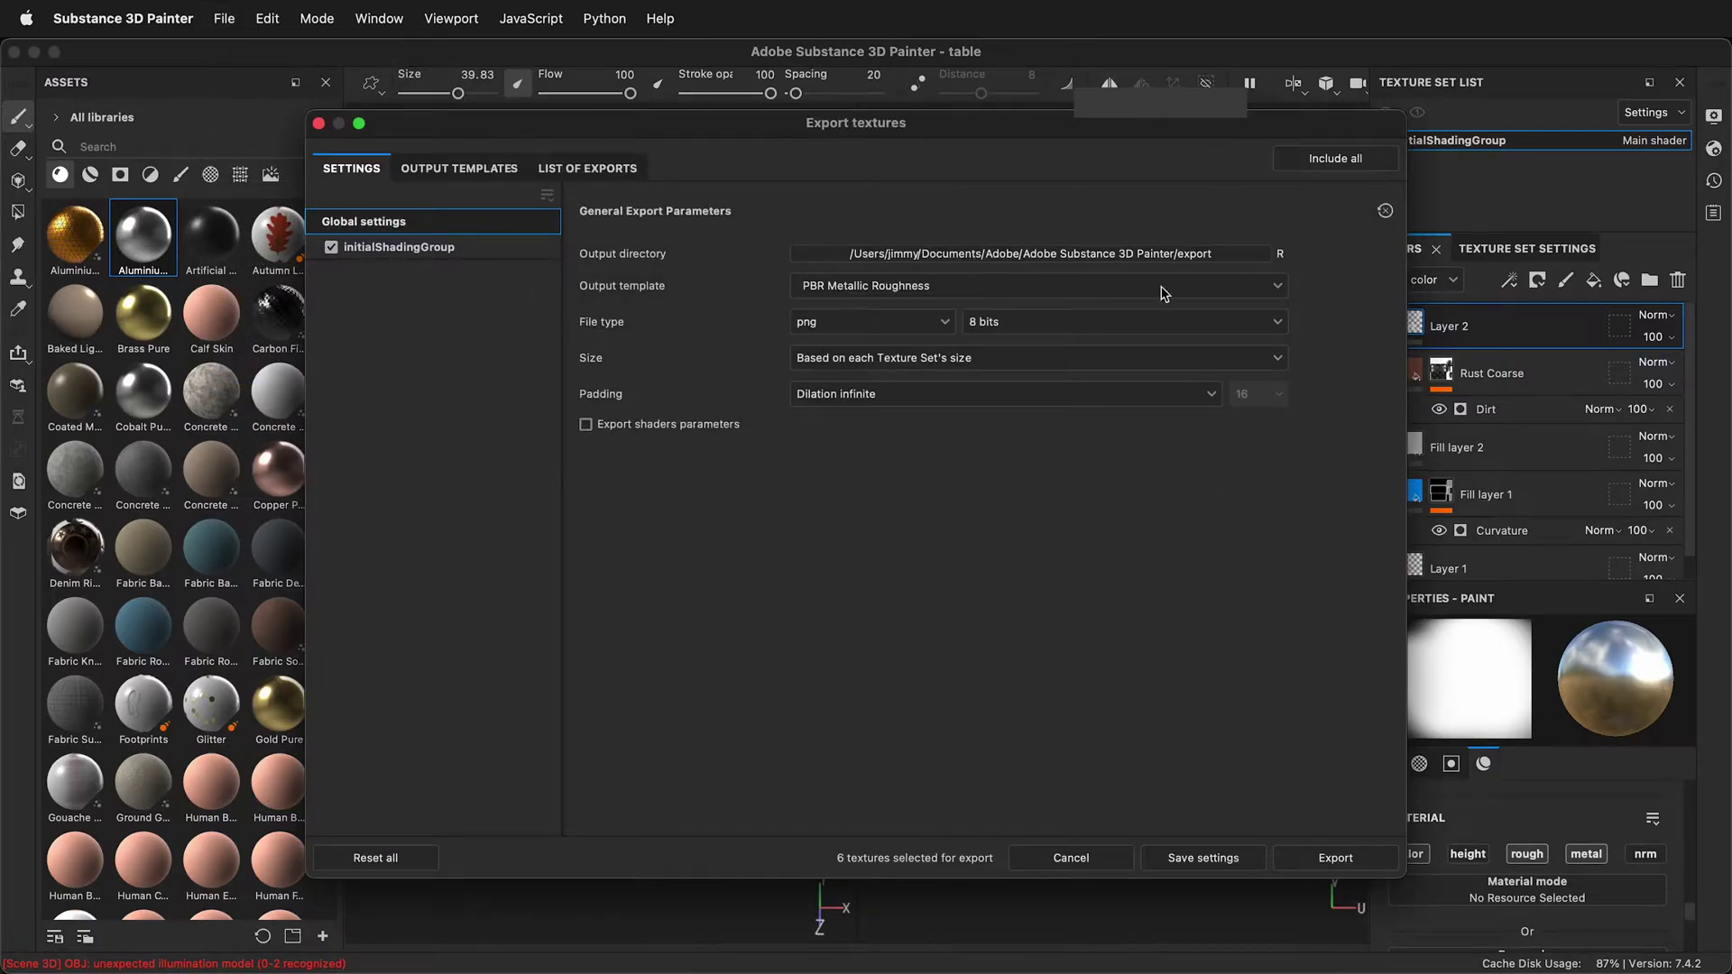
click(1028, 253)
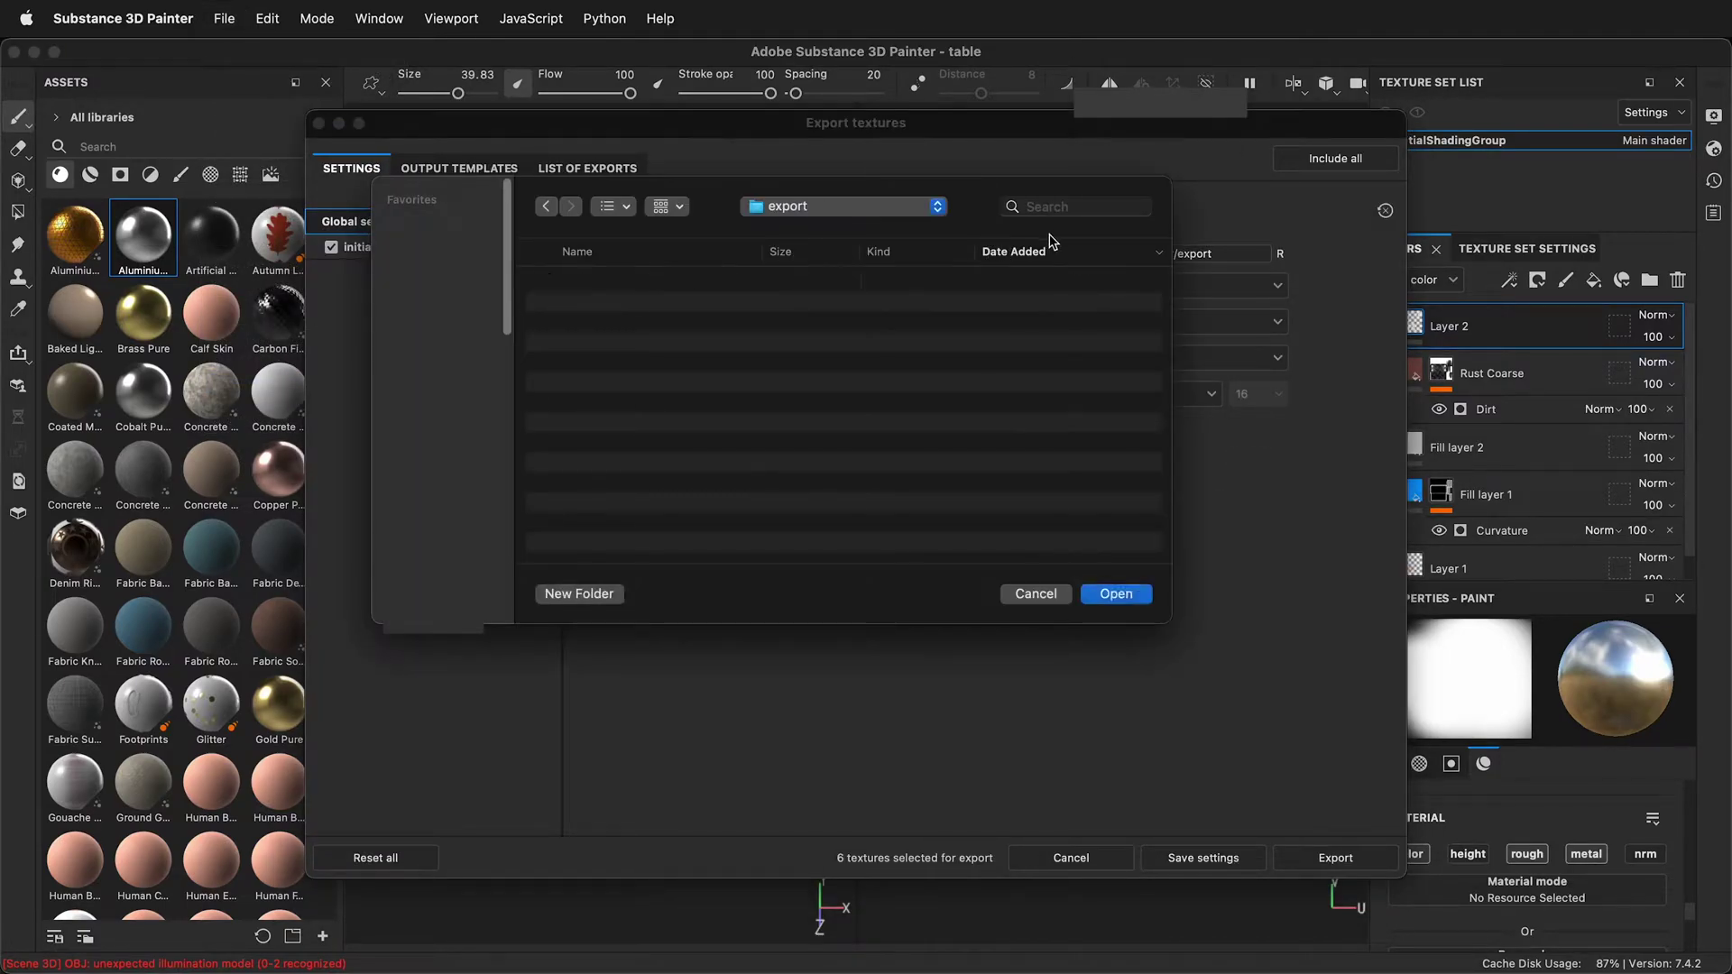
click(843, 207)
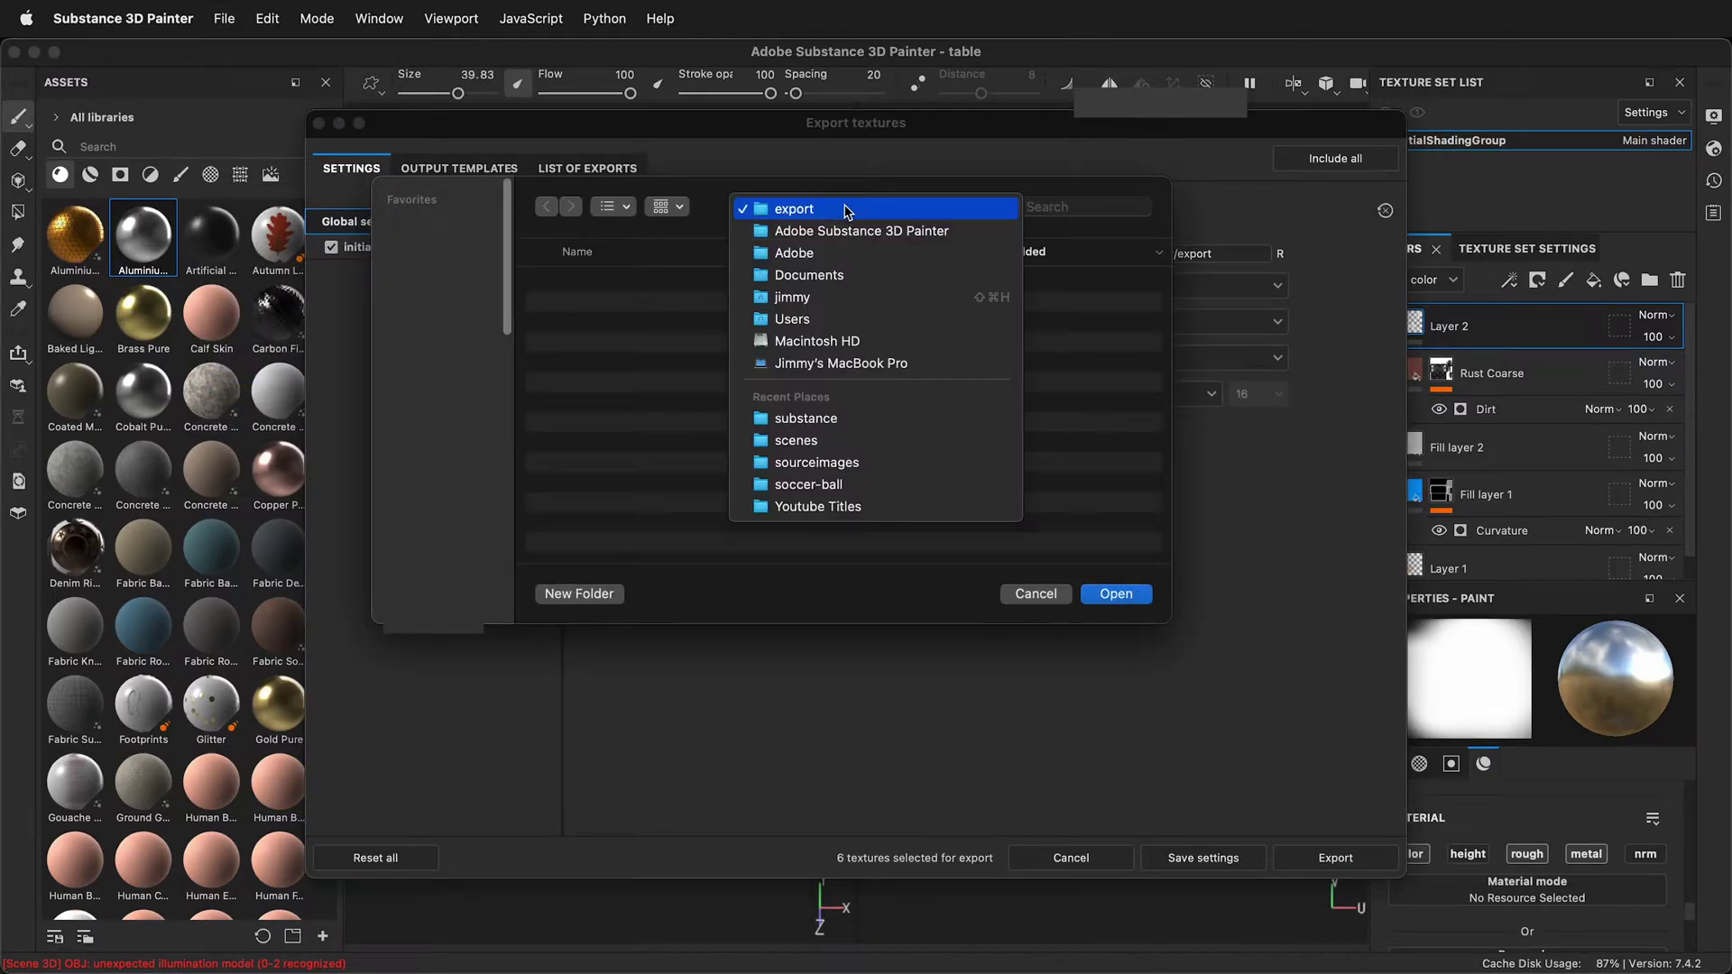
click(857, 461)
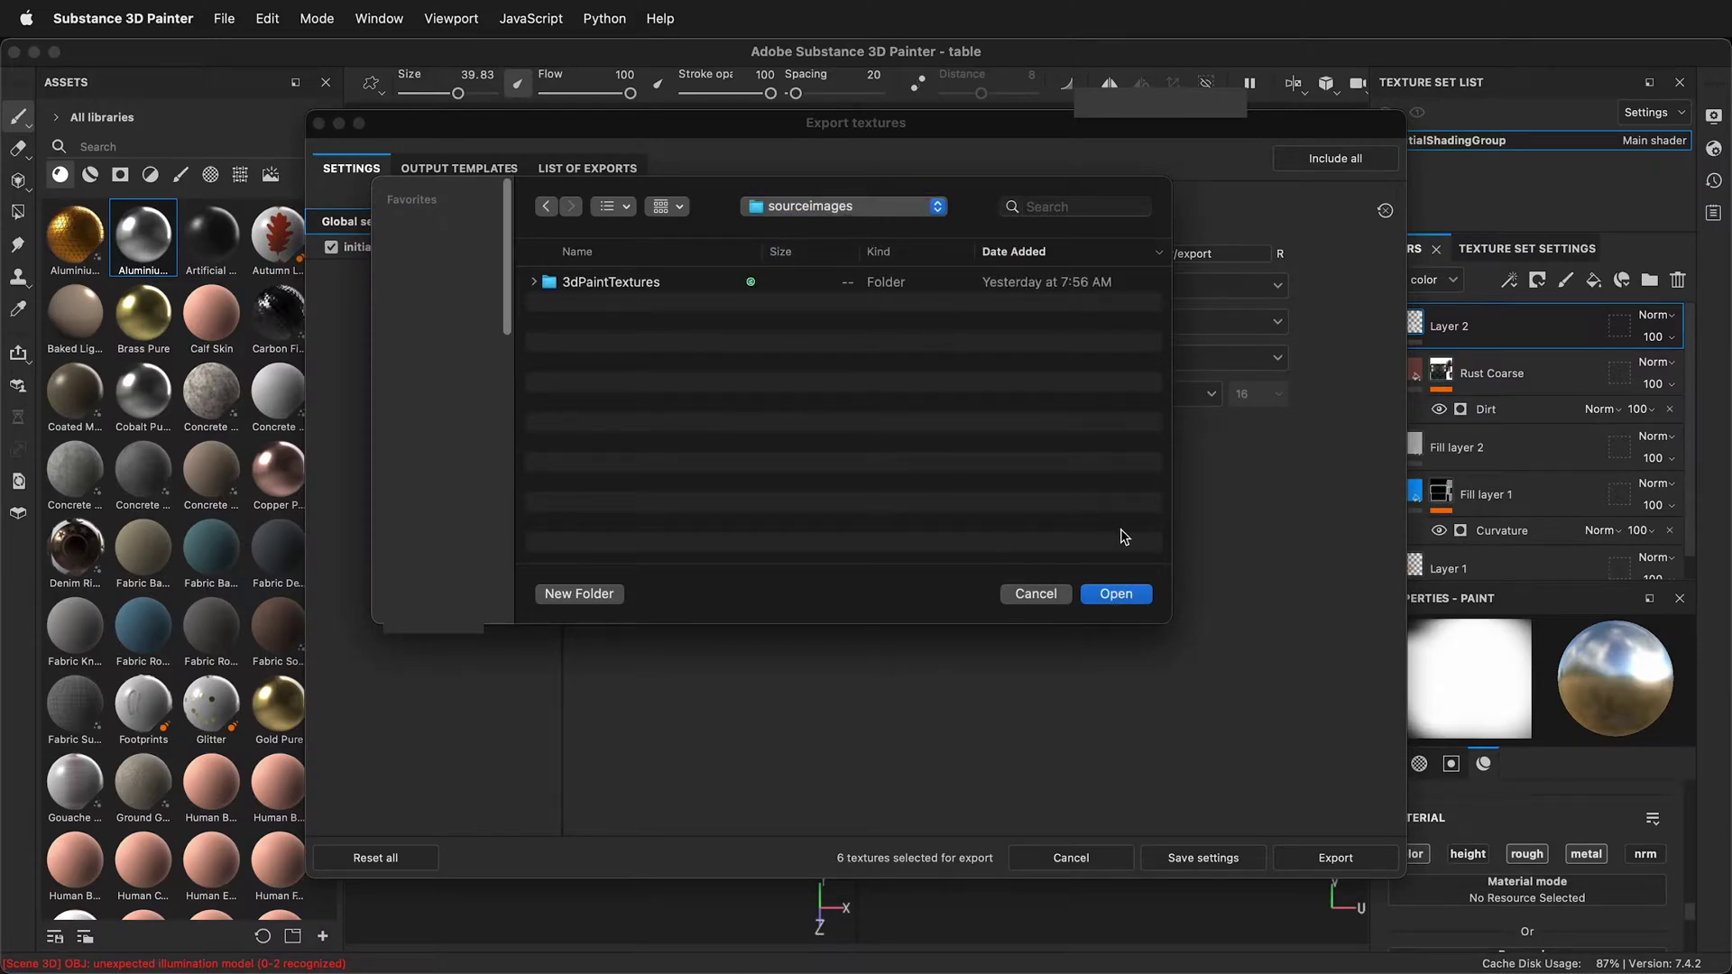
click(1117, 595)
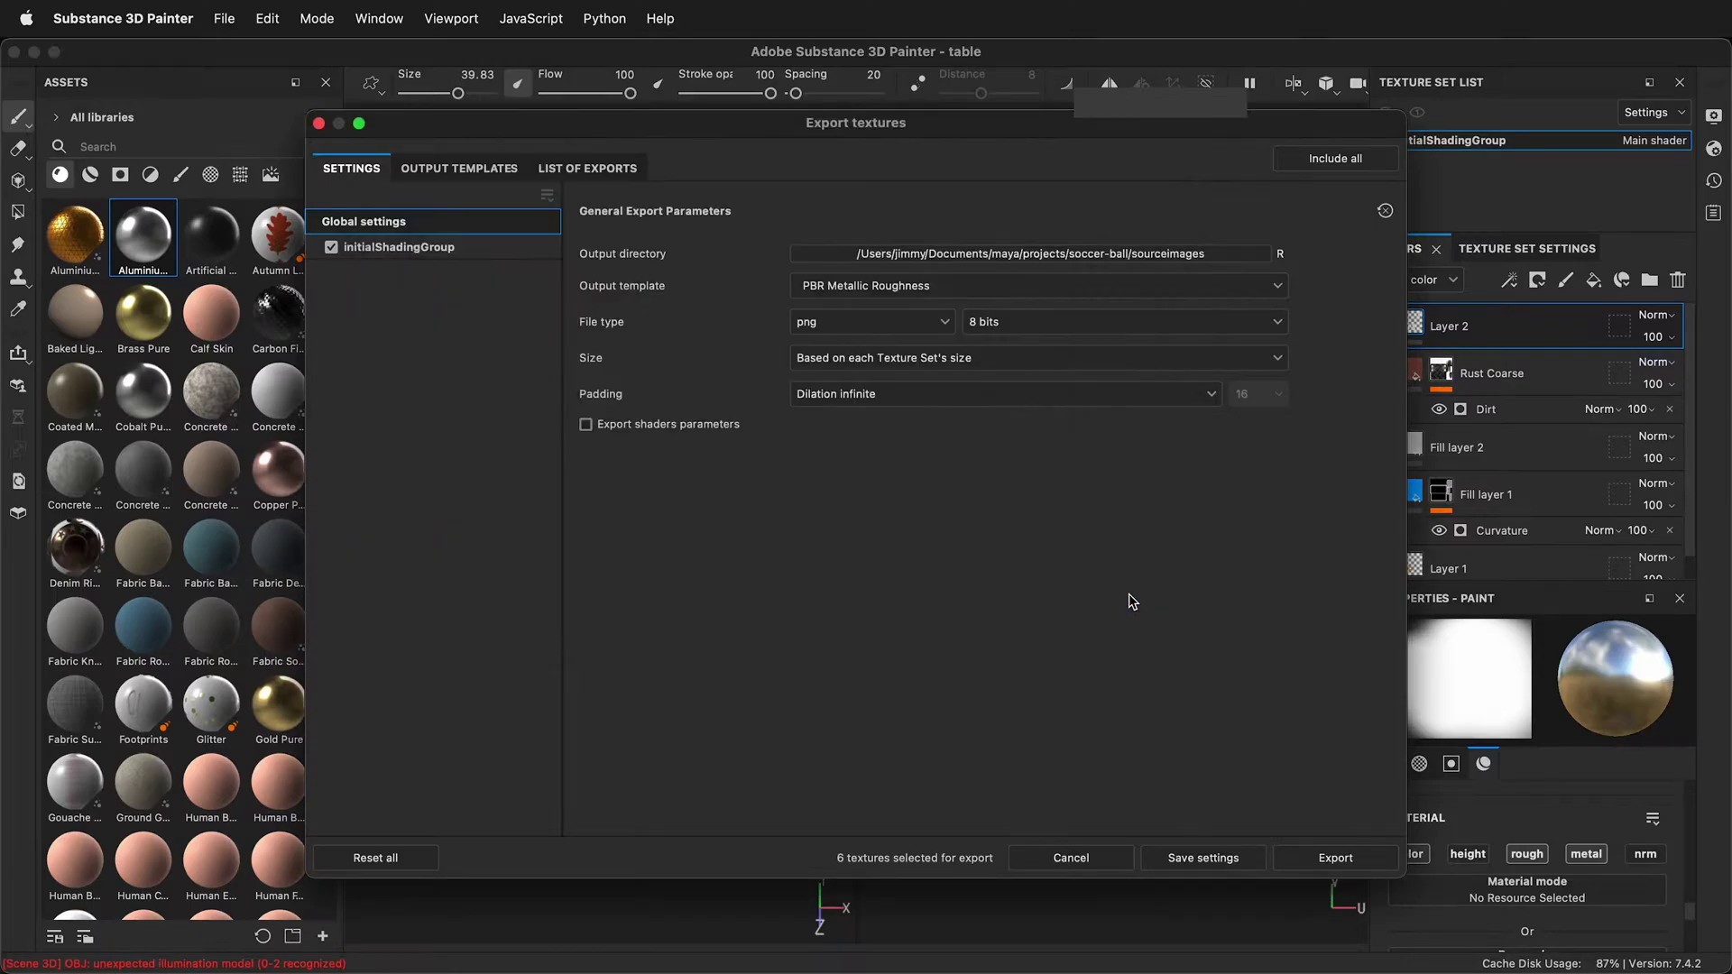
click(1338, 862)
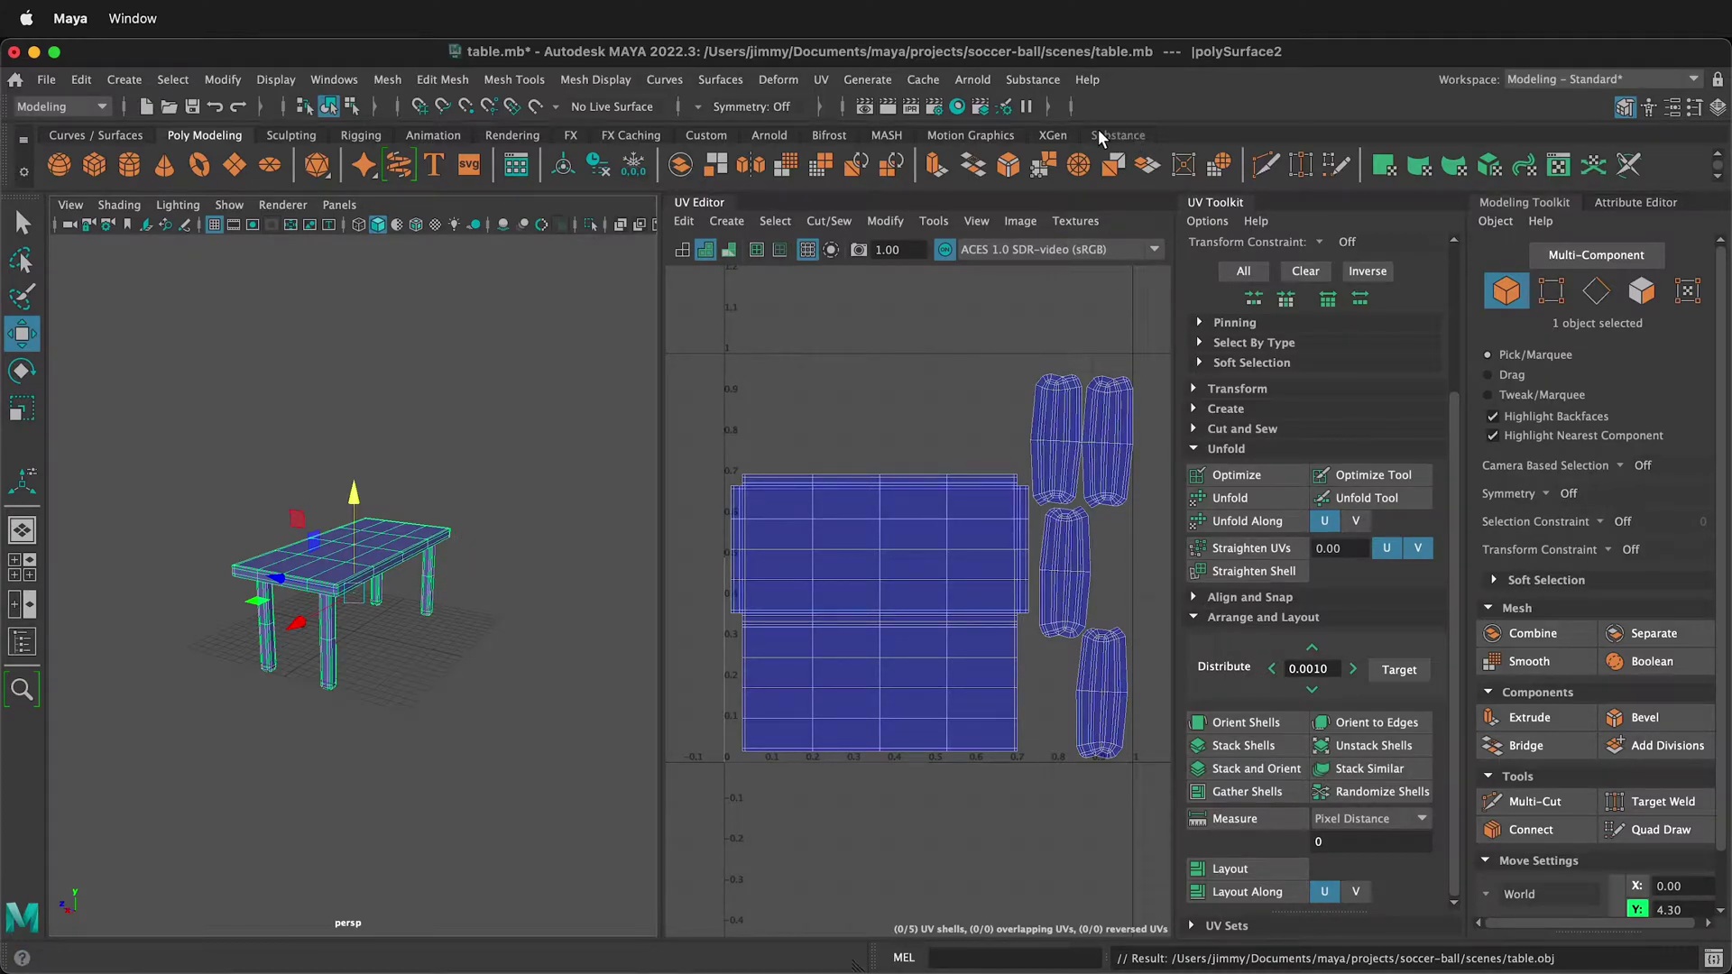
- Load the four Substance plug-ins with auto-load in the Plug-in Manager, filtered by 'substance'
click(343, 85)
mouse_move(487, 300)
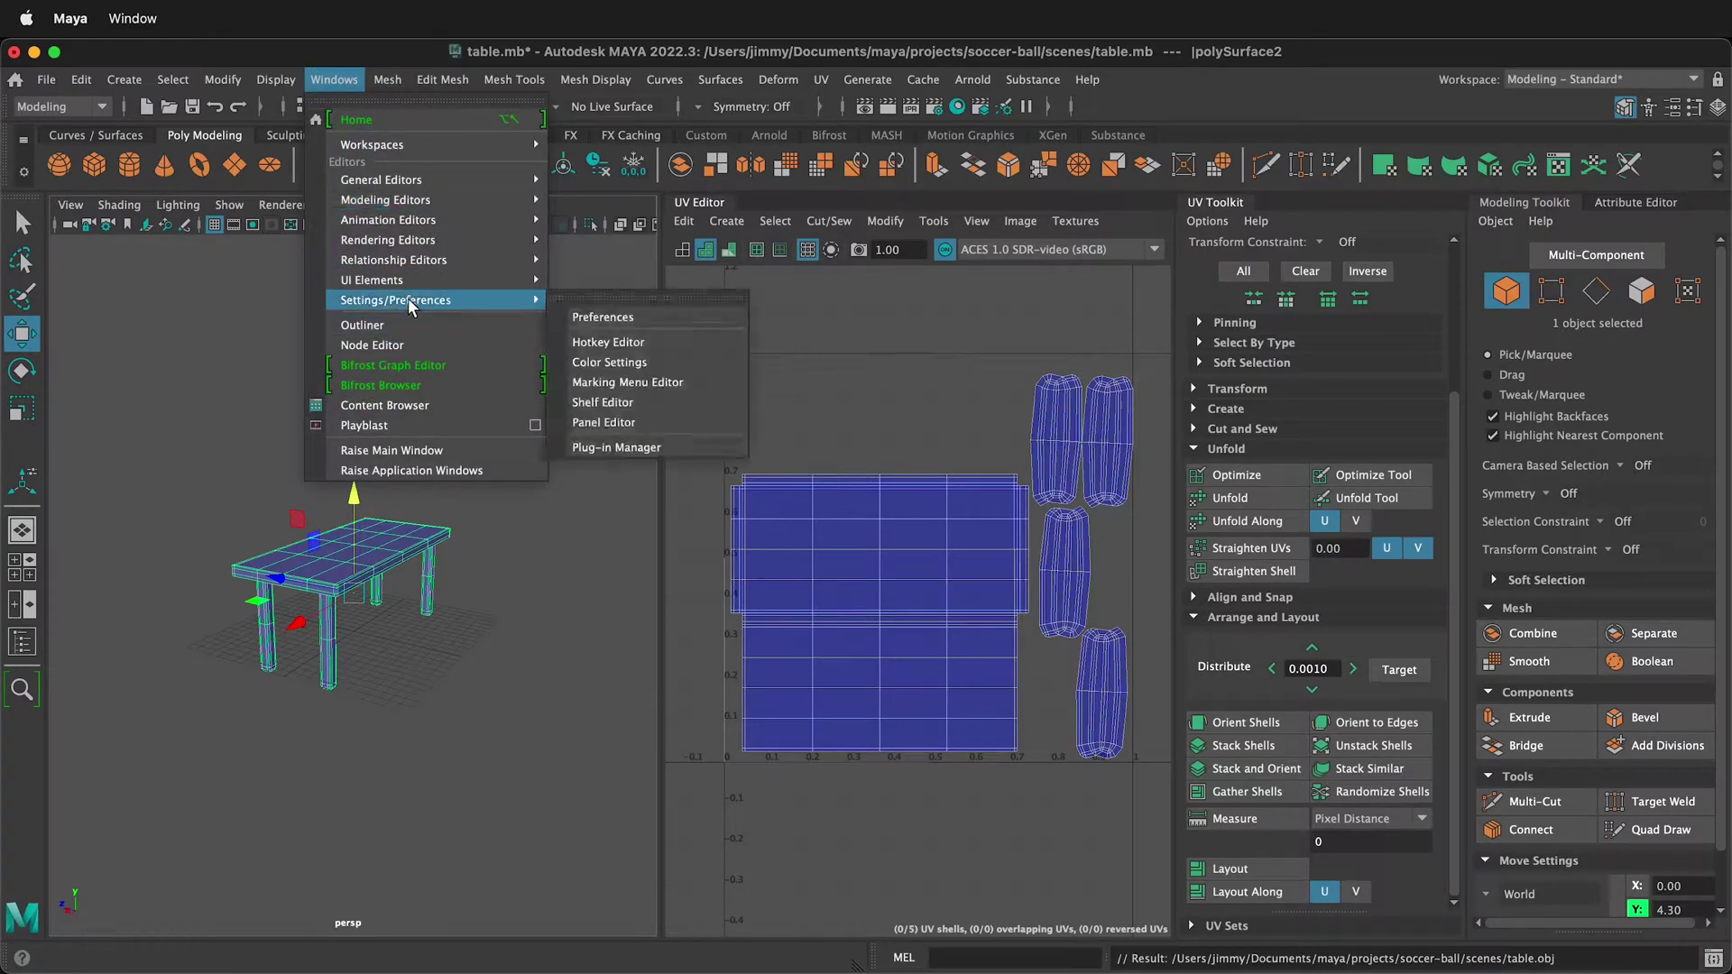
click(620, 448)
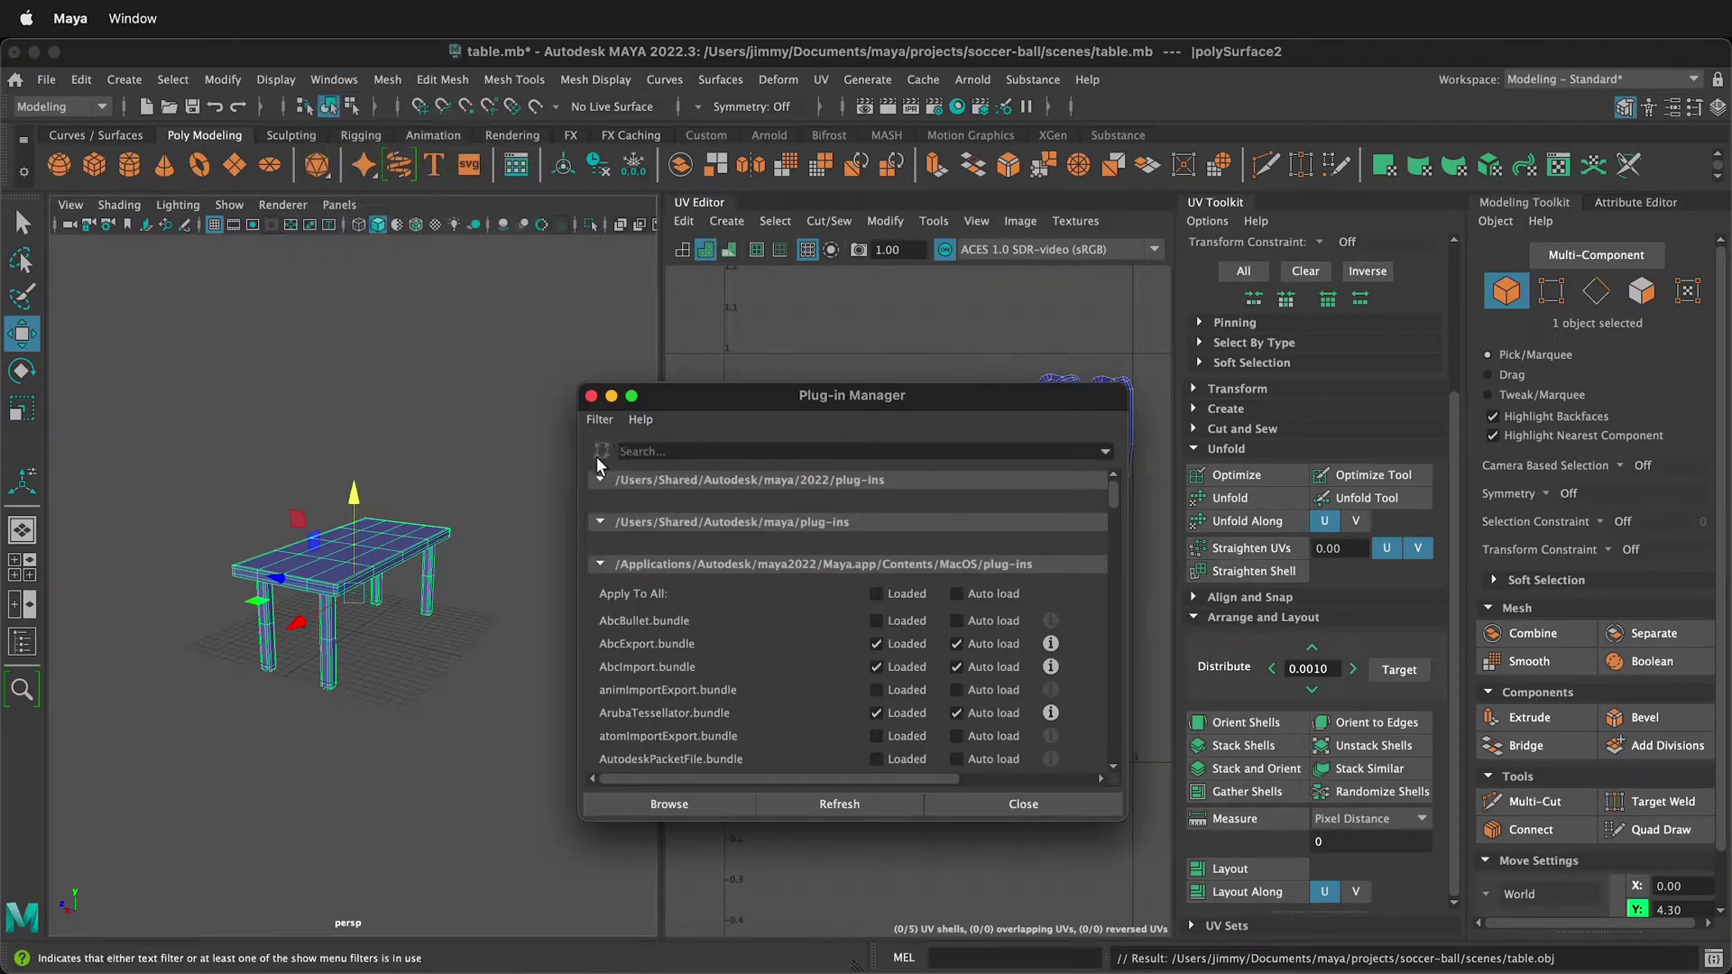
click(646, 449)
text(substance)
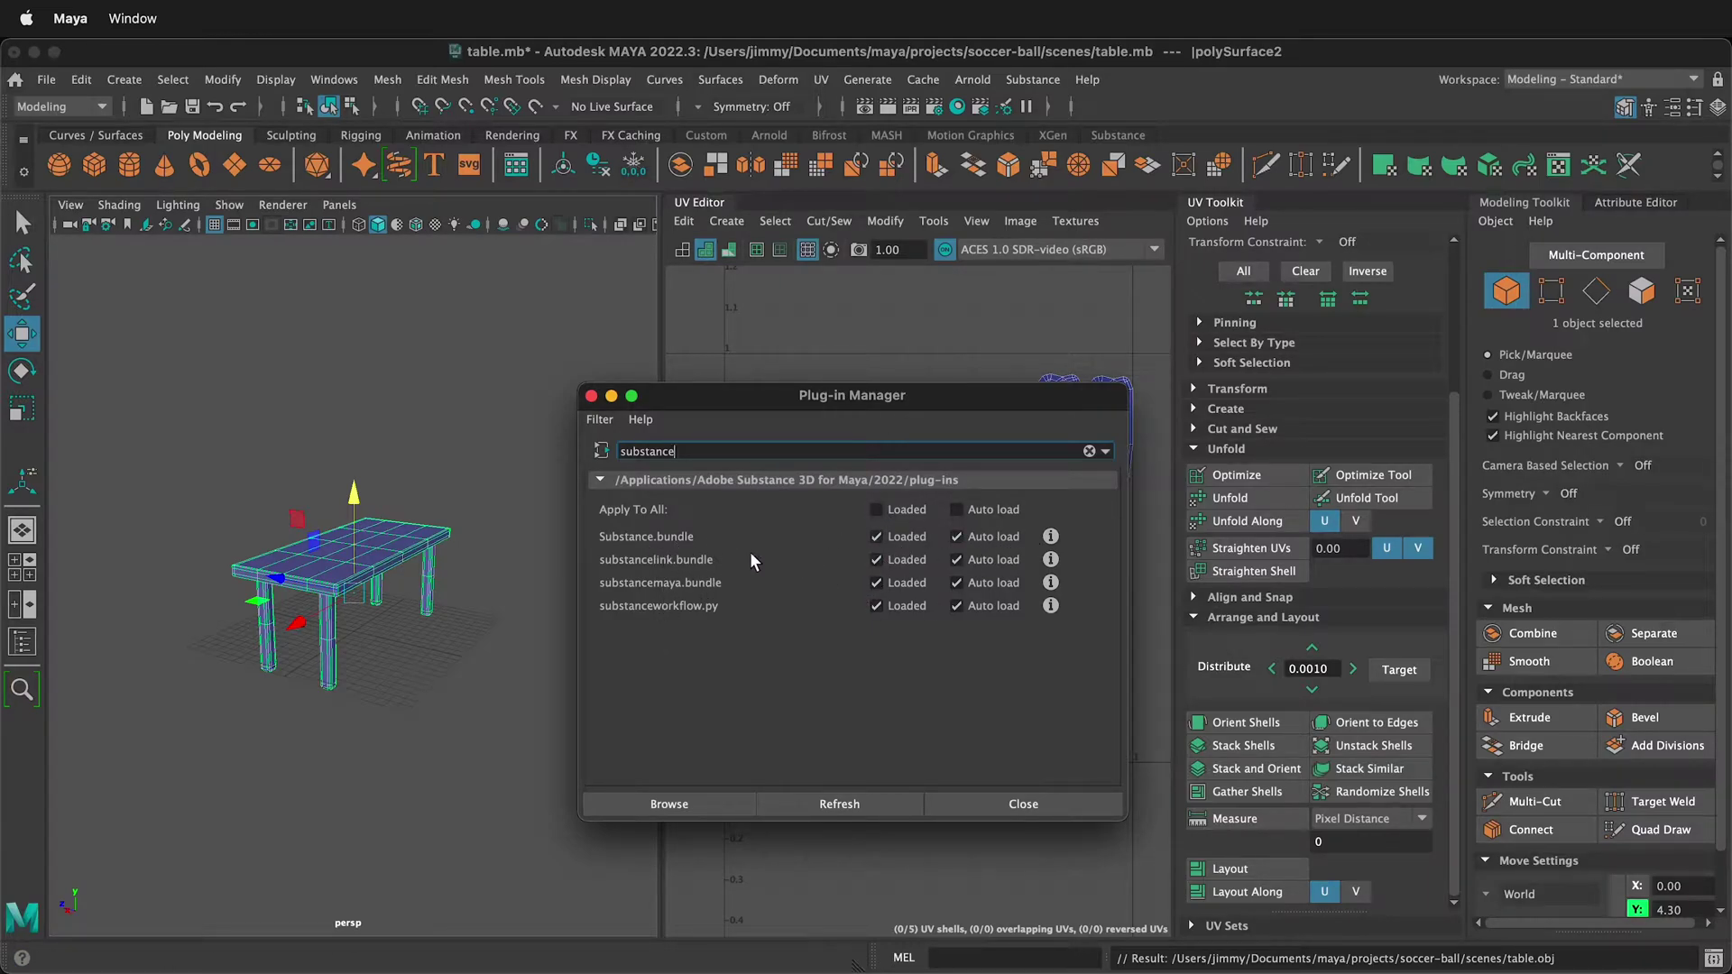
click(591, 396)
- Apply the five exported PNG maps from sourceimages to the table via Substance Apply Workflow
click(1123, 133)
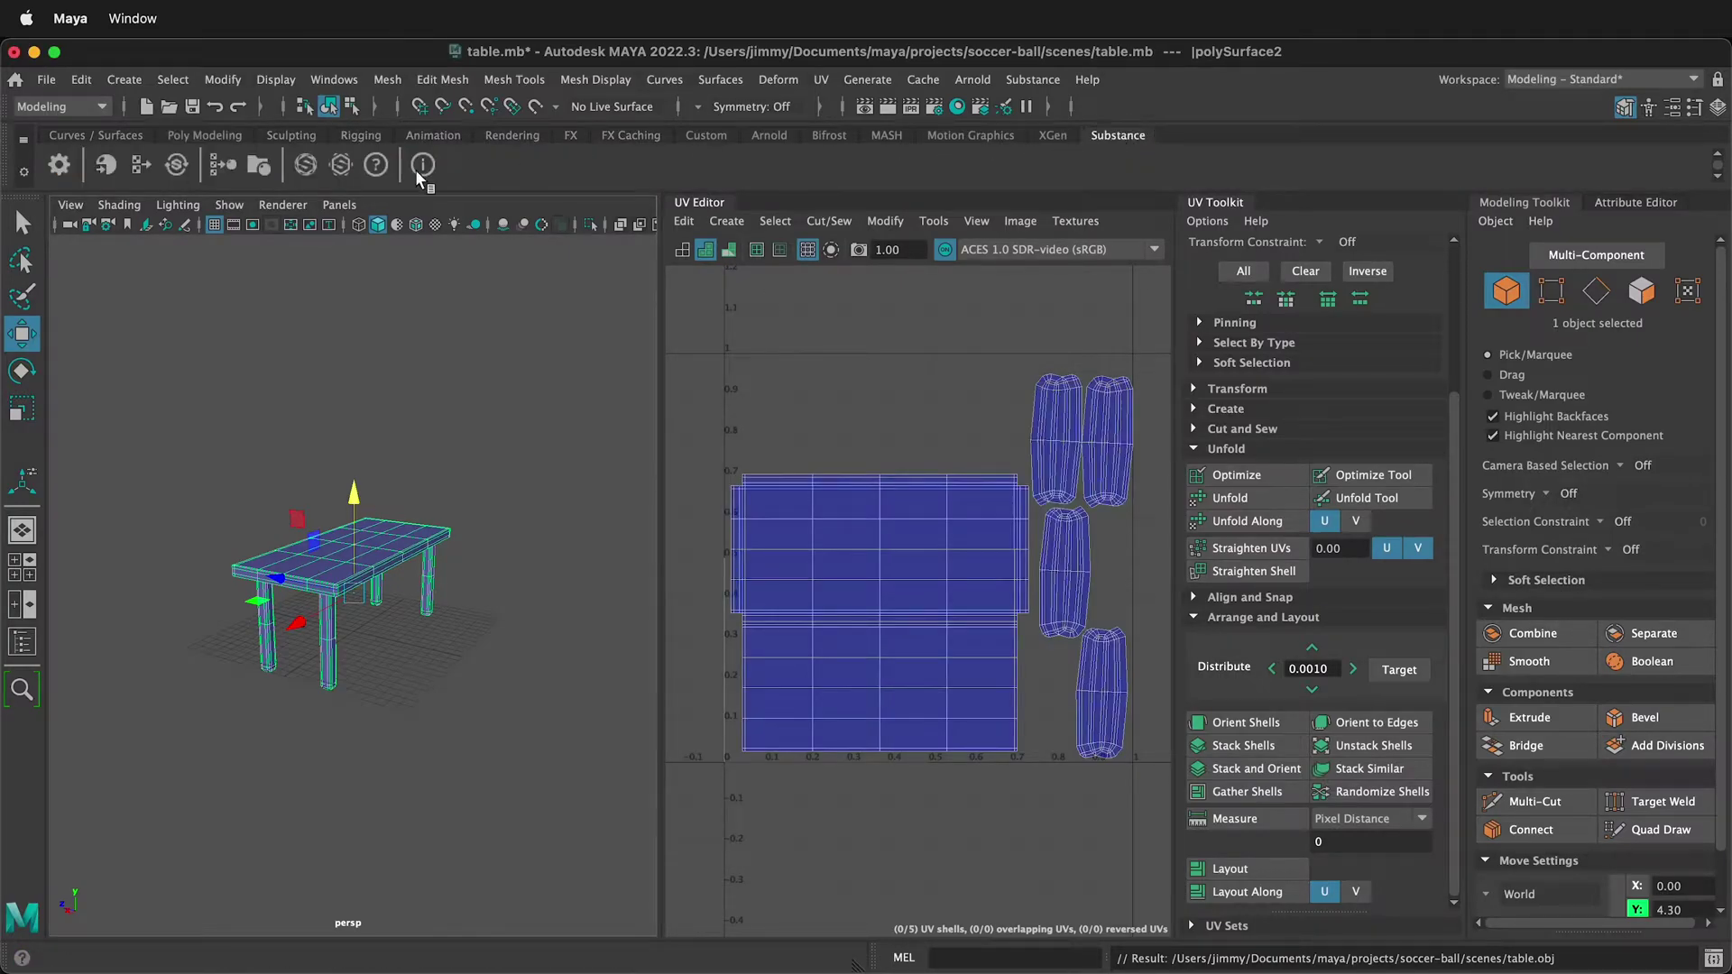
click(224, 166)
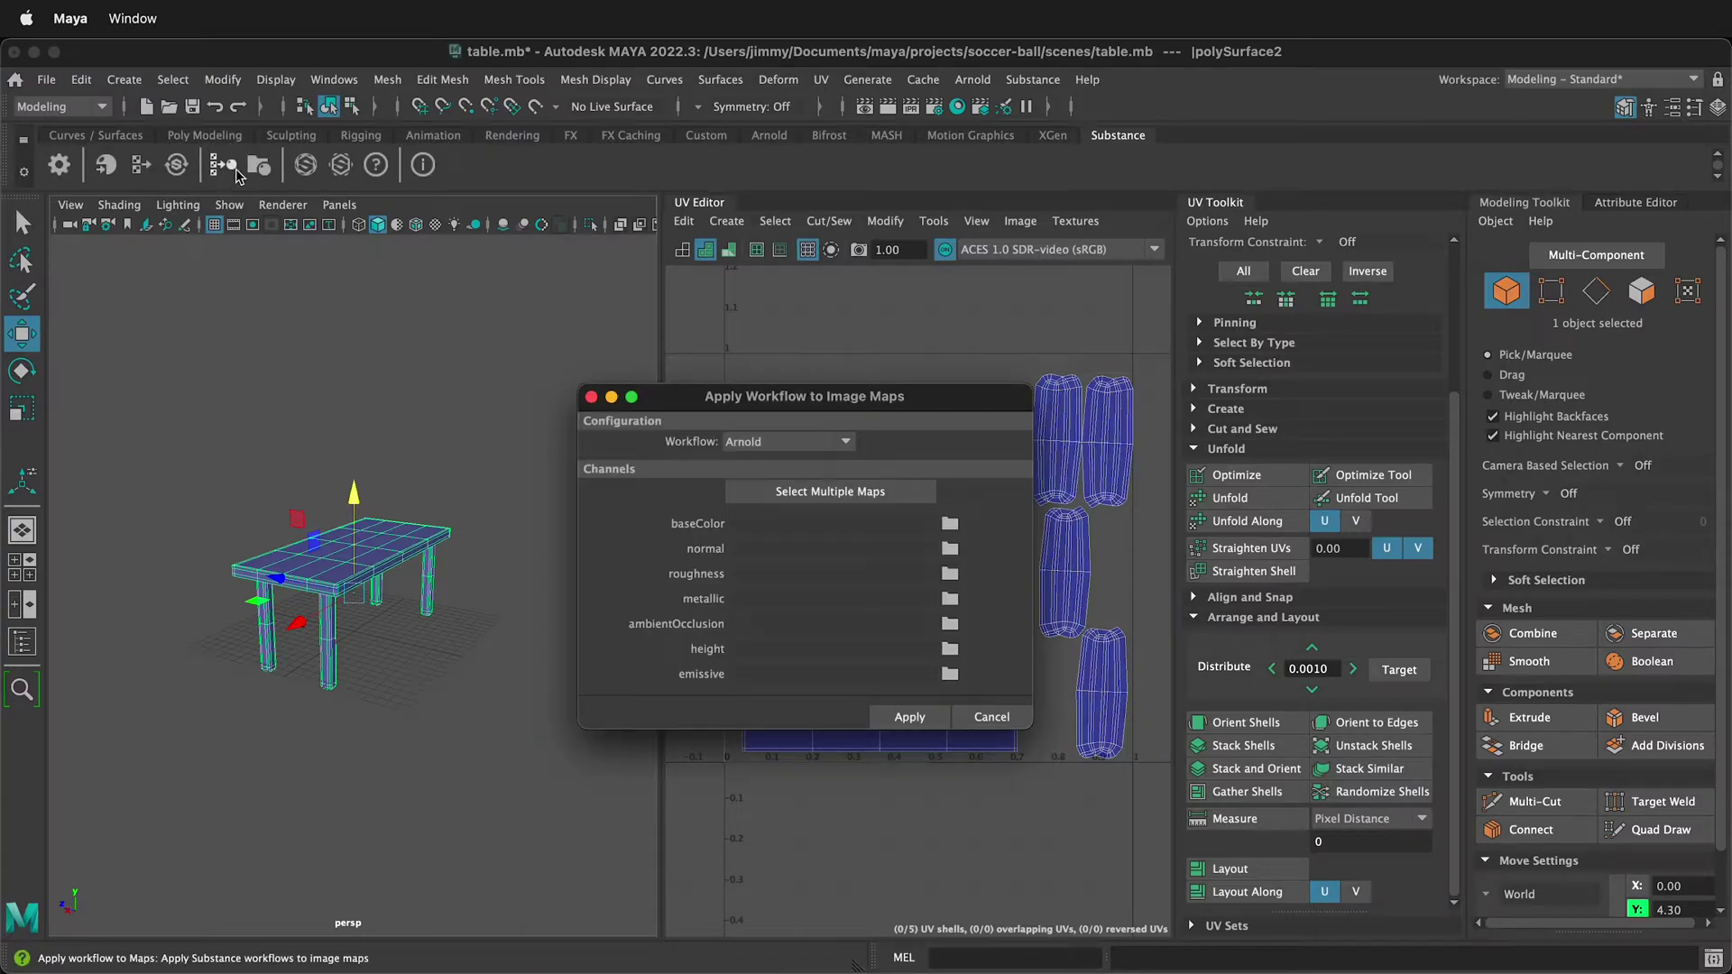
click(871, 490)
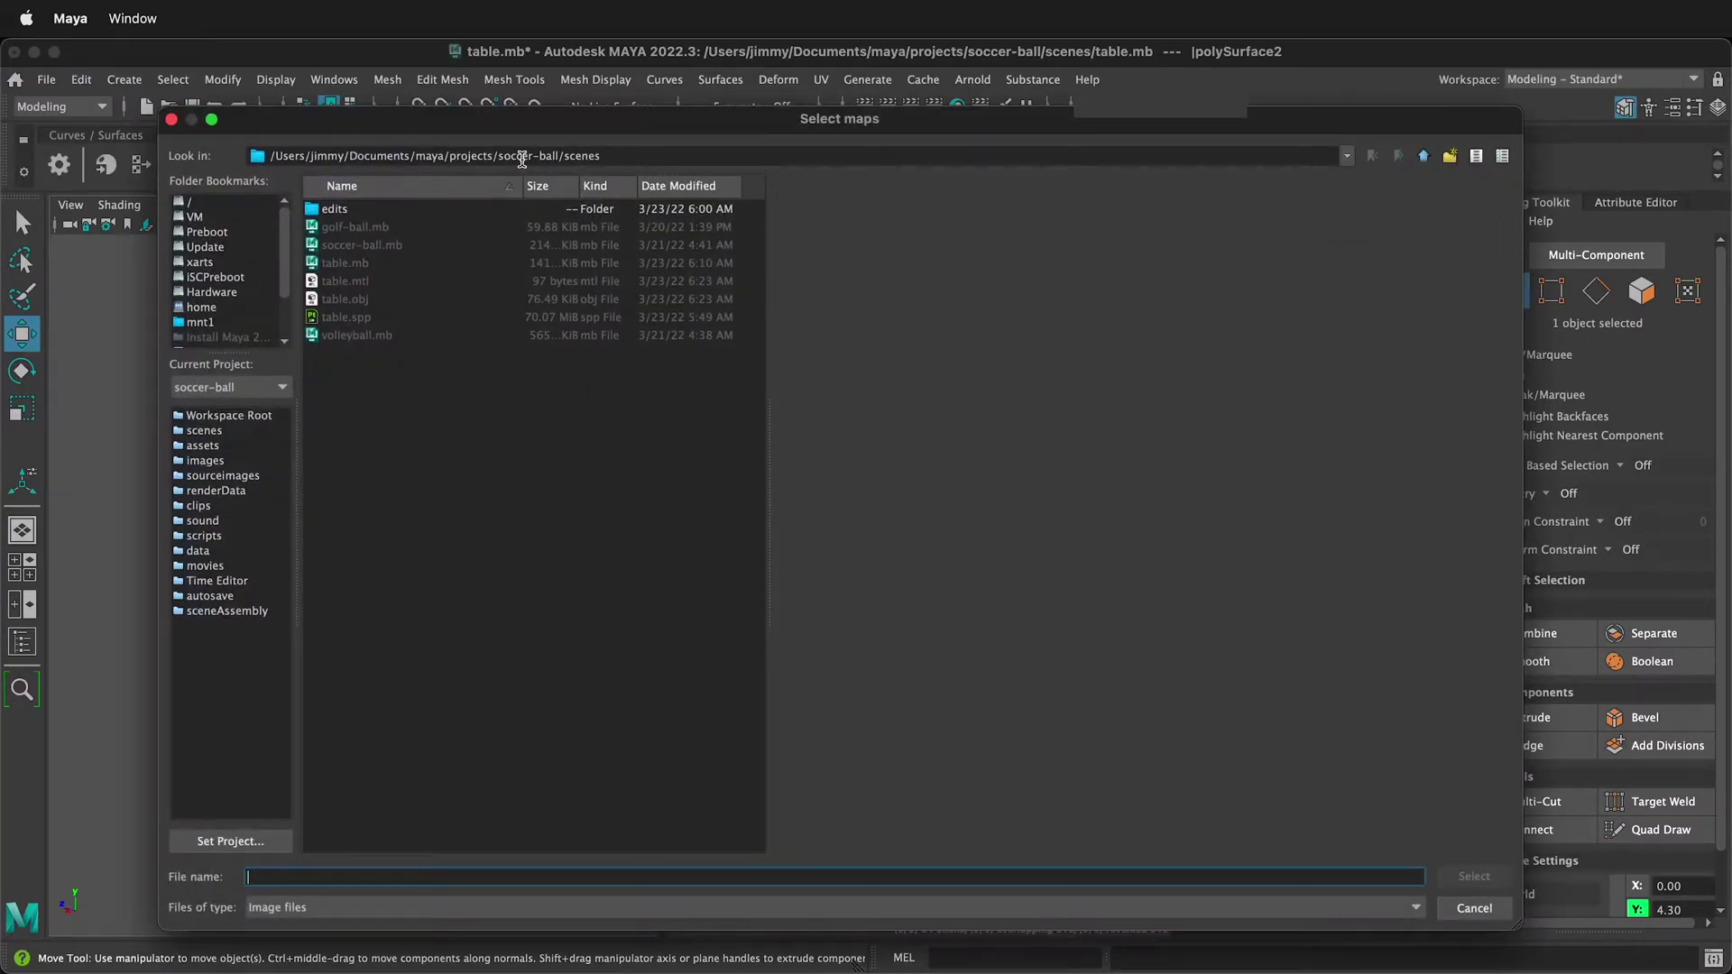
click(233, 476)
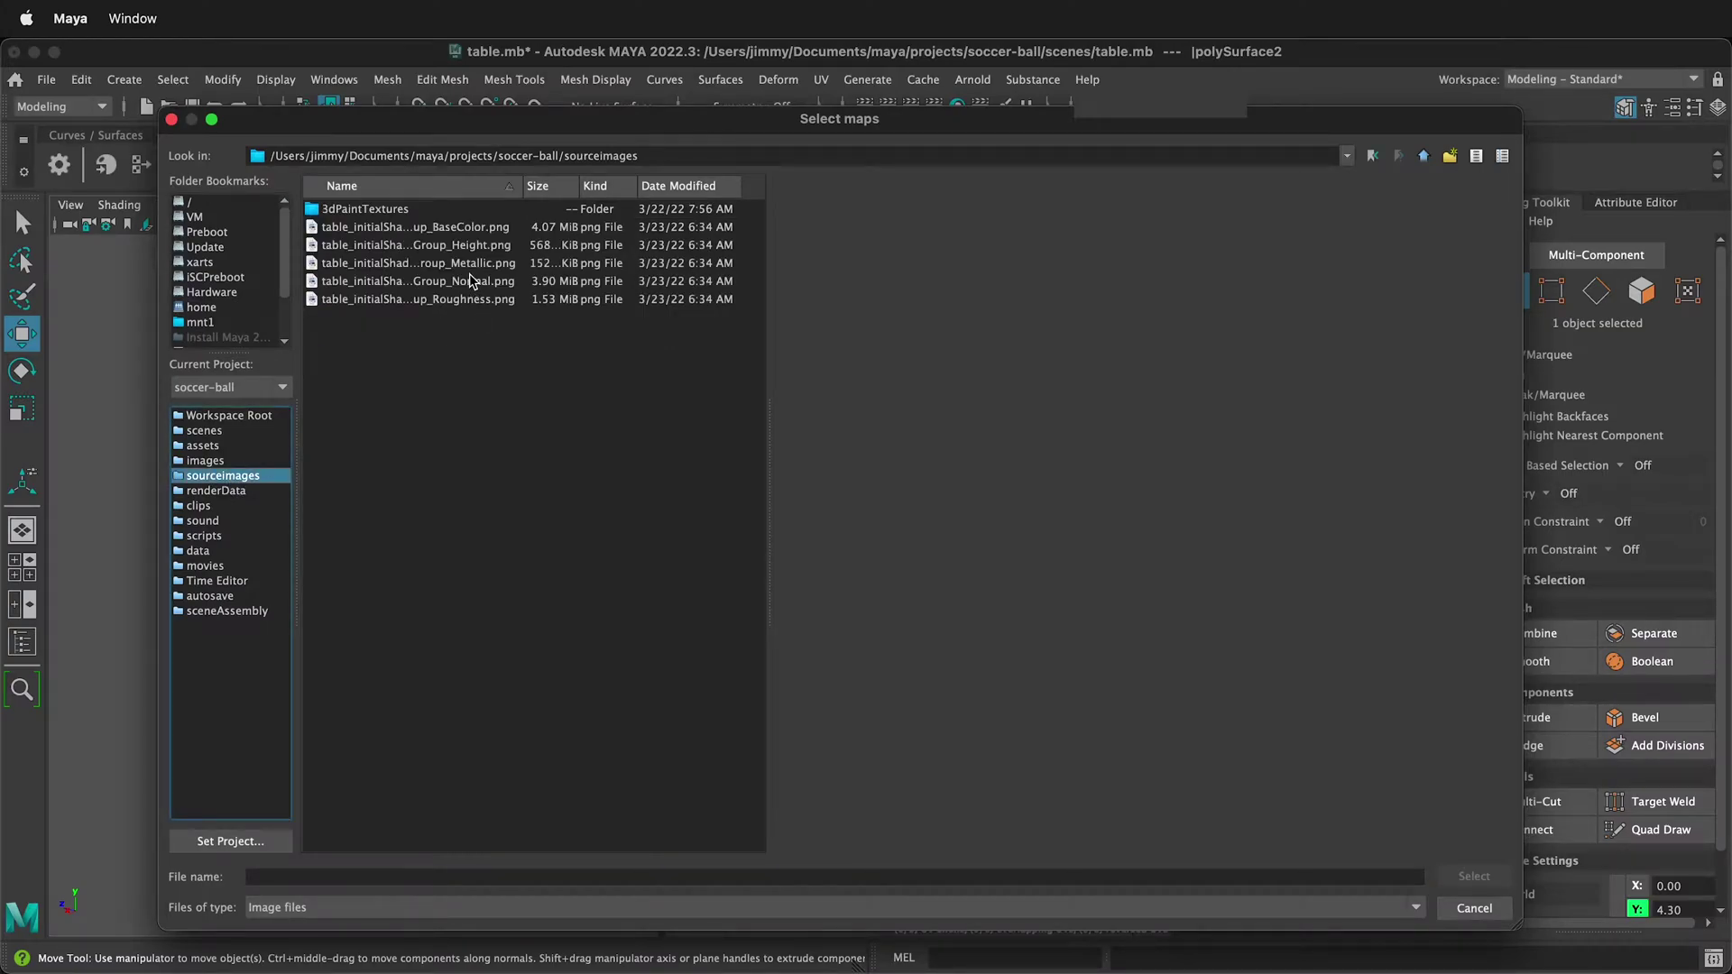
click(463, 231)
shift+click(455, 301)
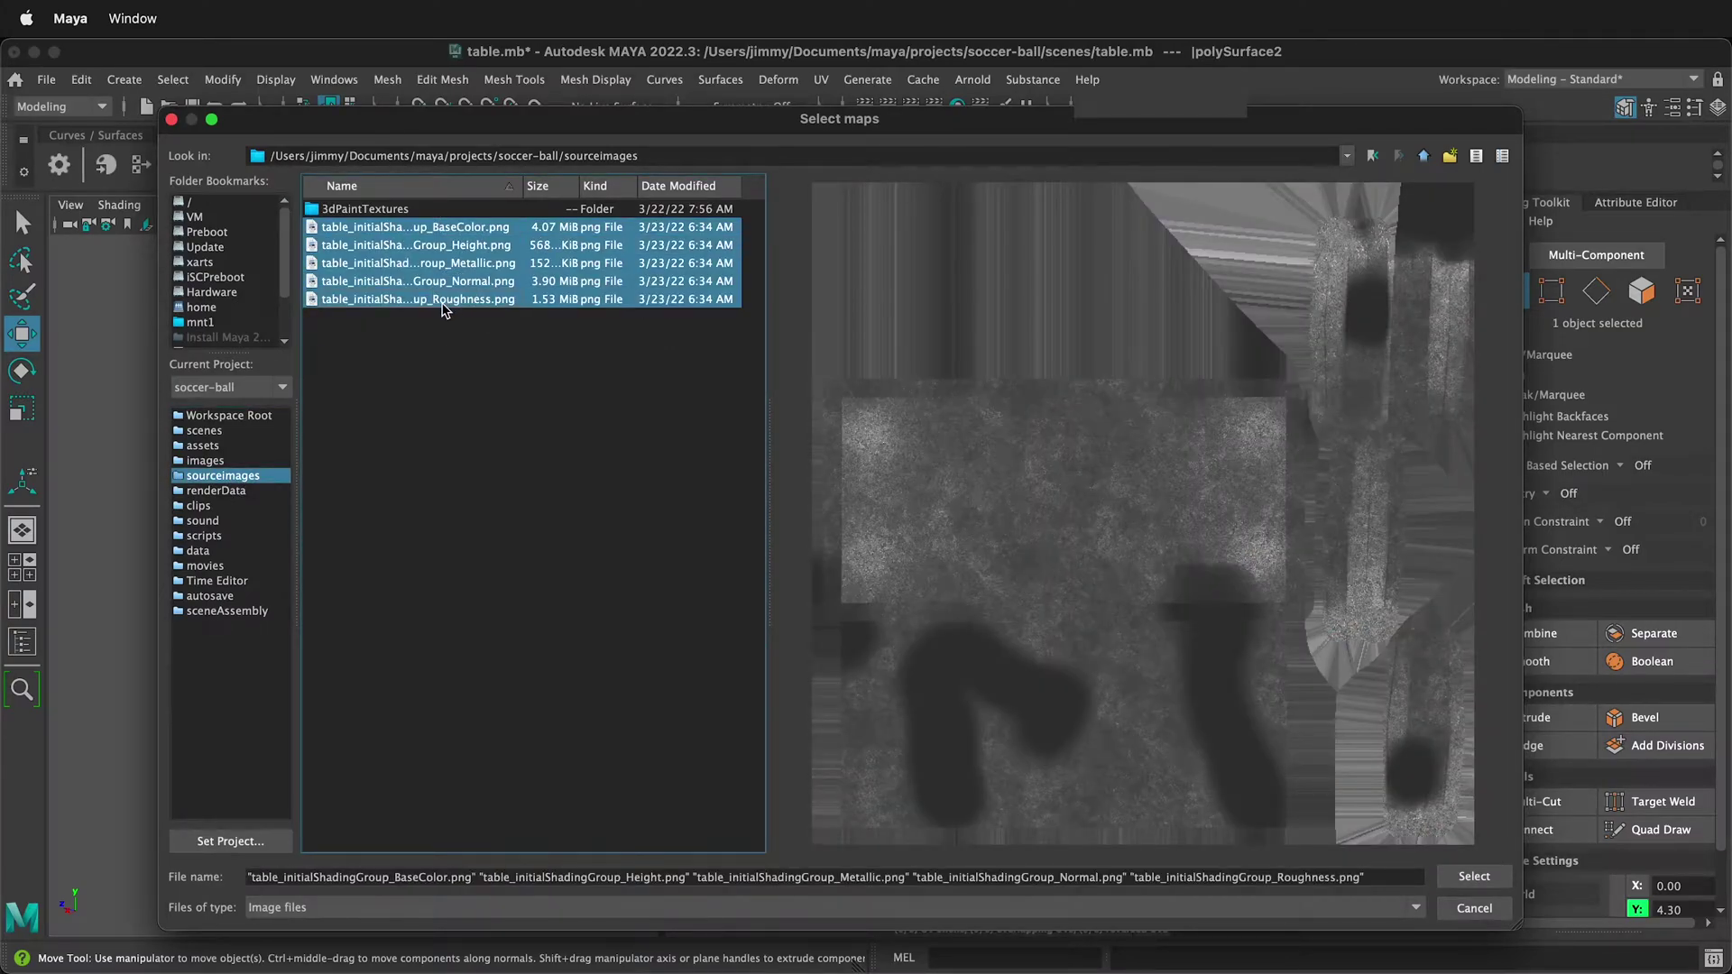
click(1468, 877)
click(906, 717)
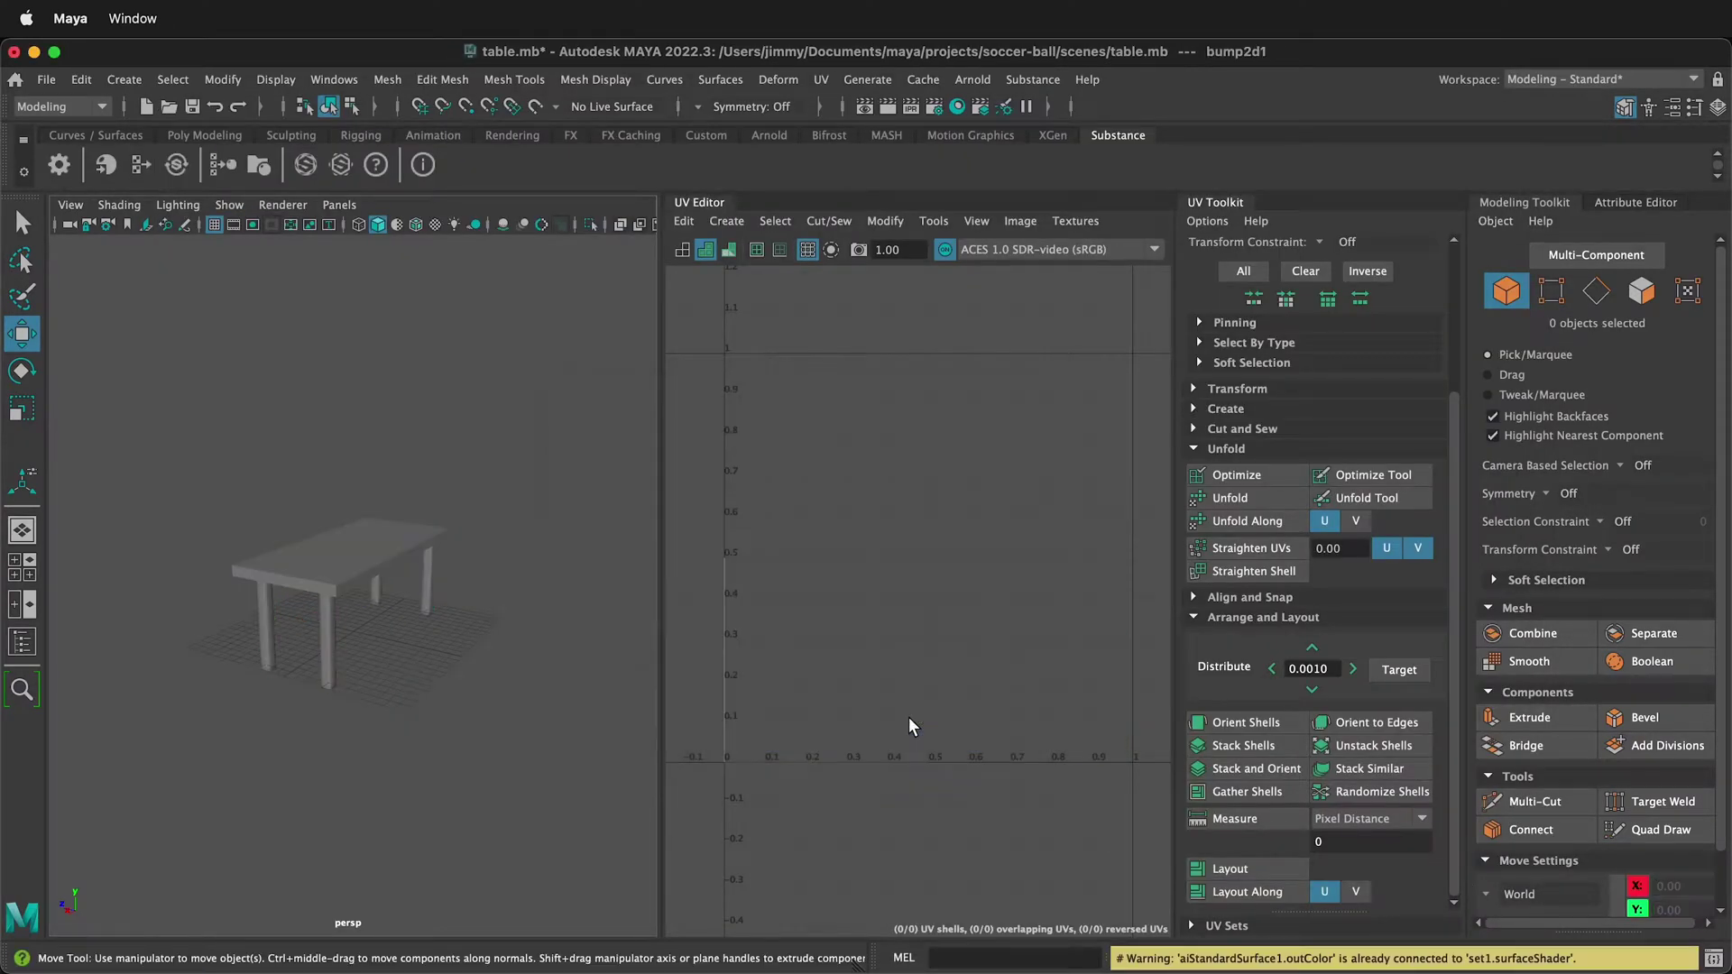
- Add an Arnold SkyDome light and start an IPR render in the Arnold RenderView
click(768, 135)
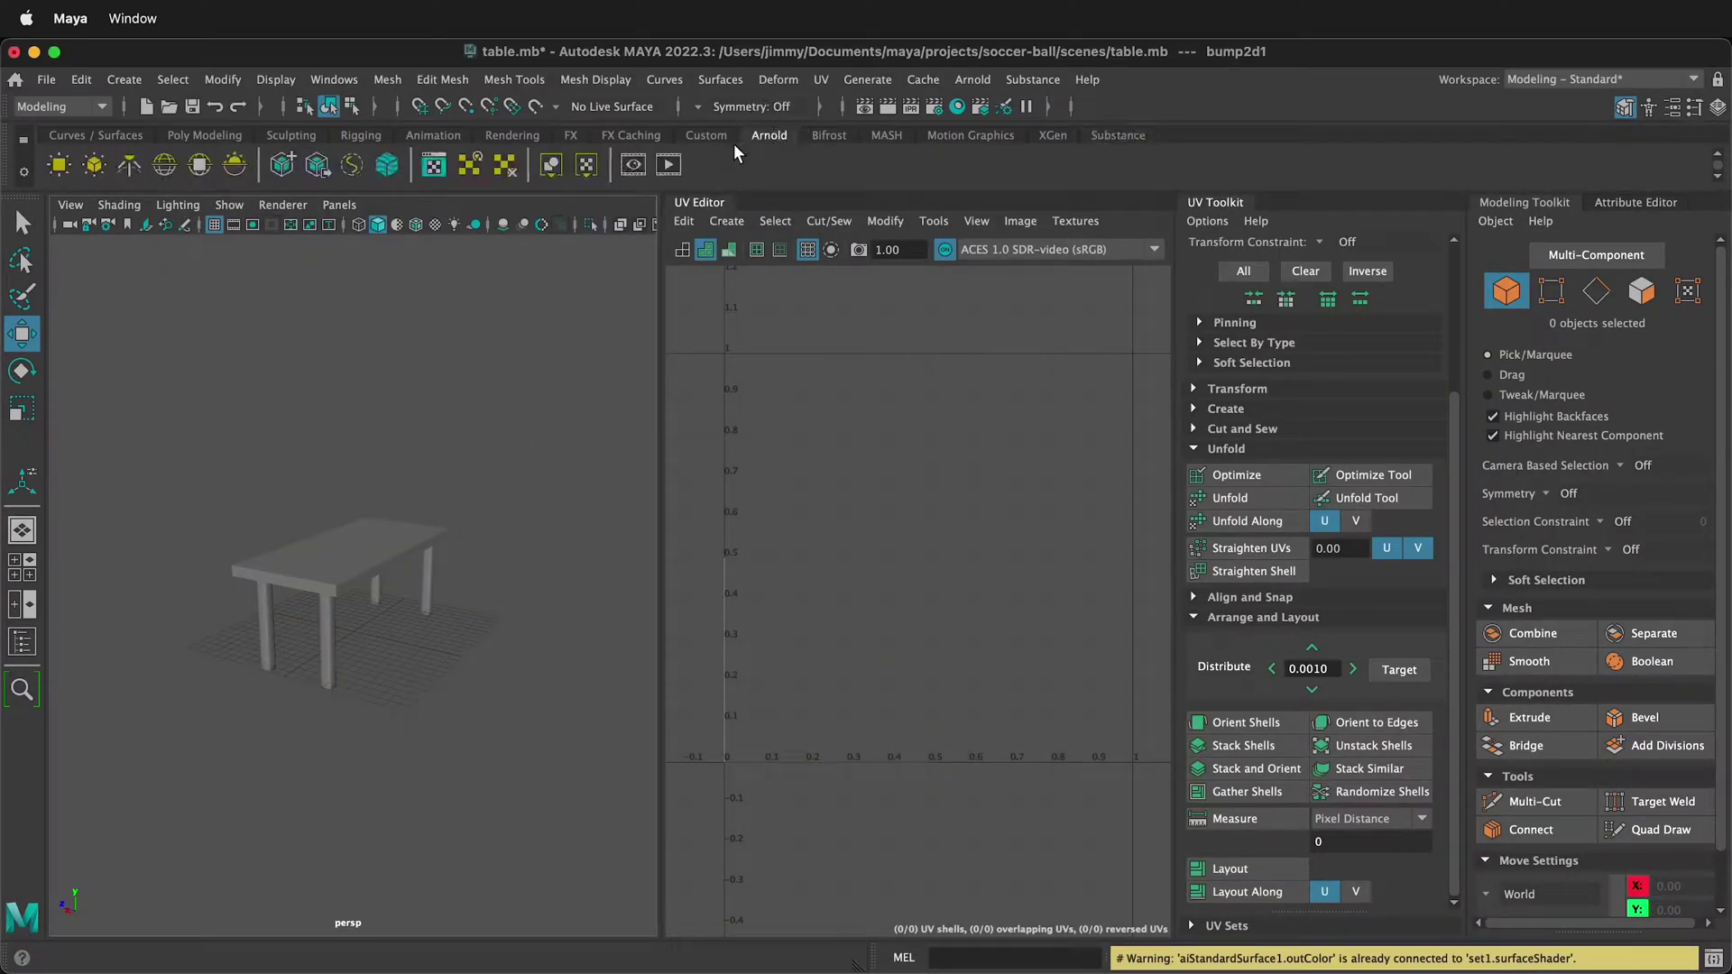
click(185, 165)
click(972, 78)
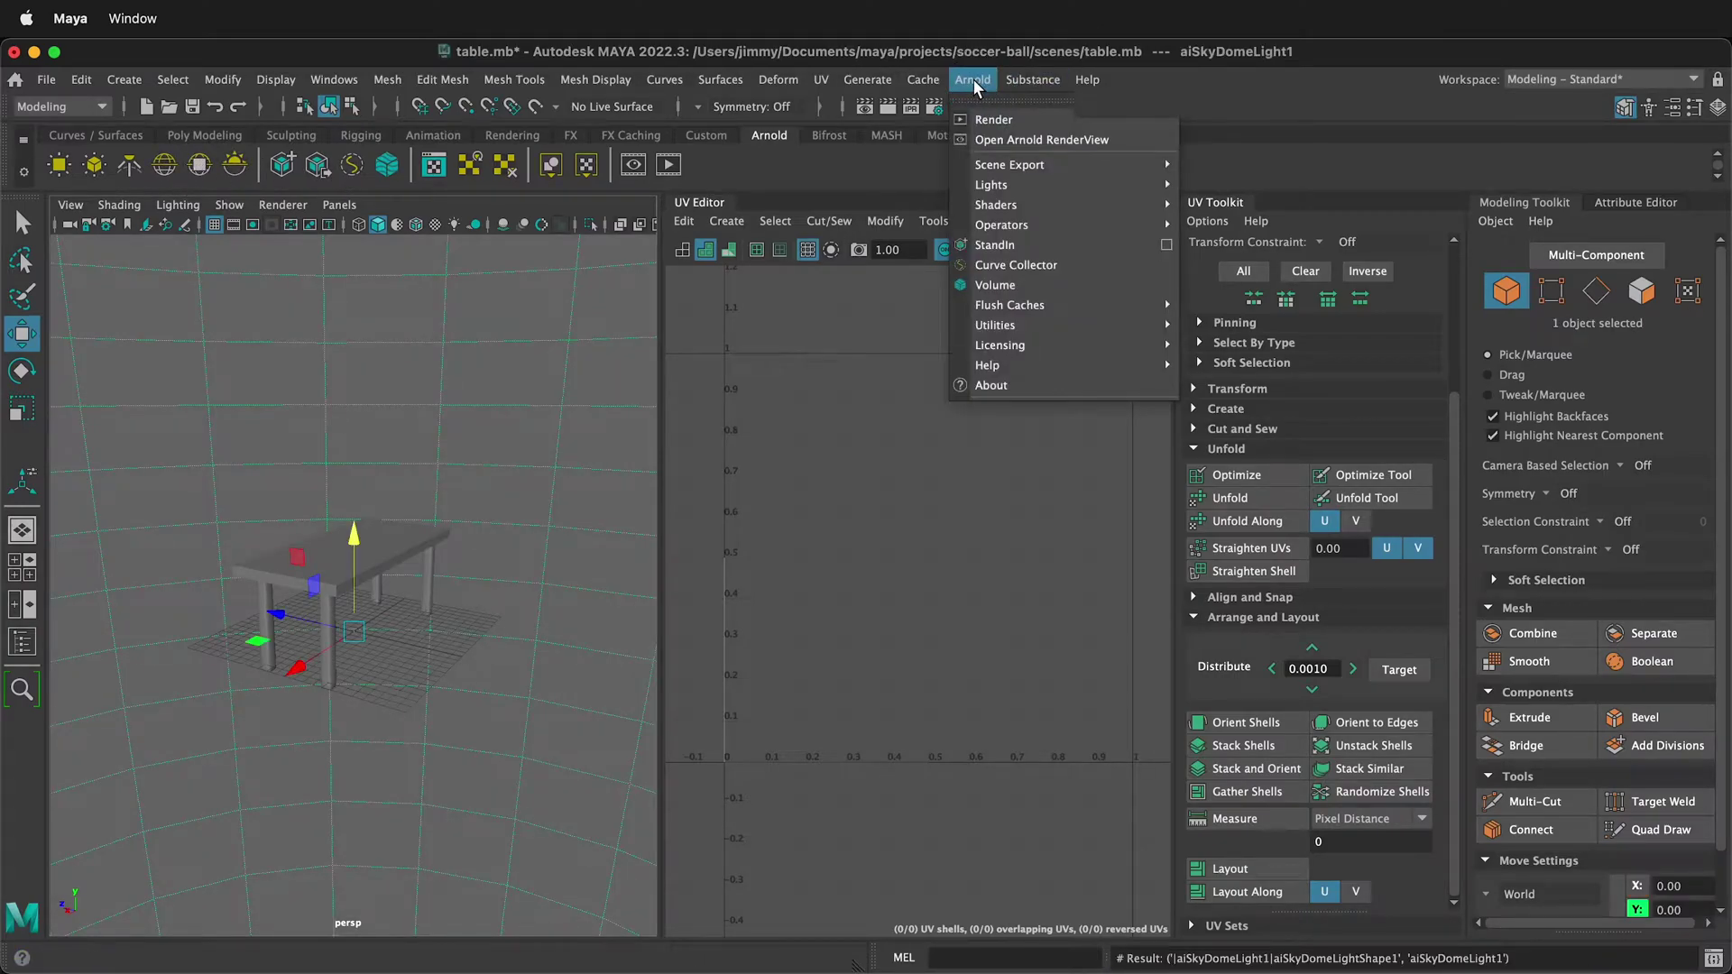
click(1001, 140)
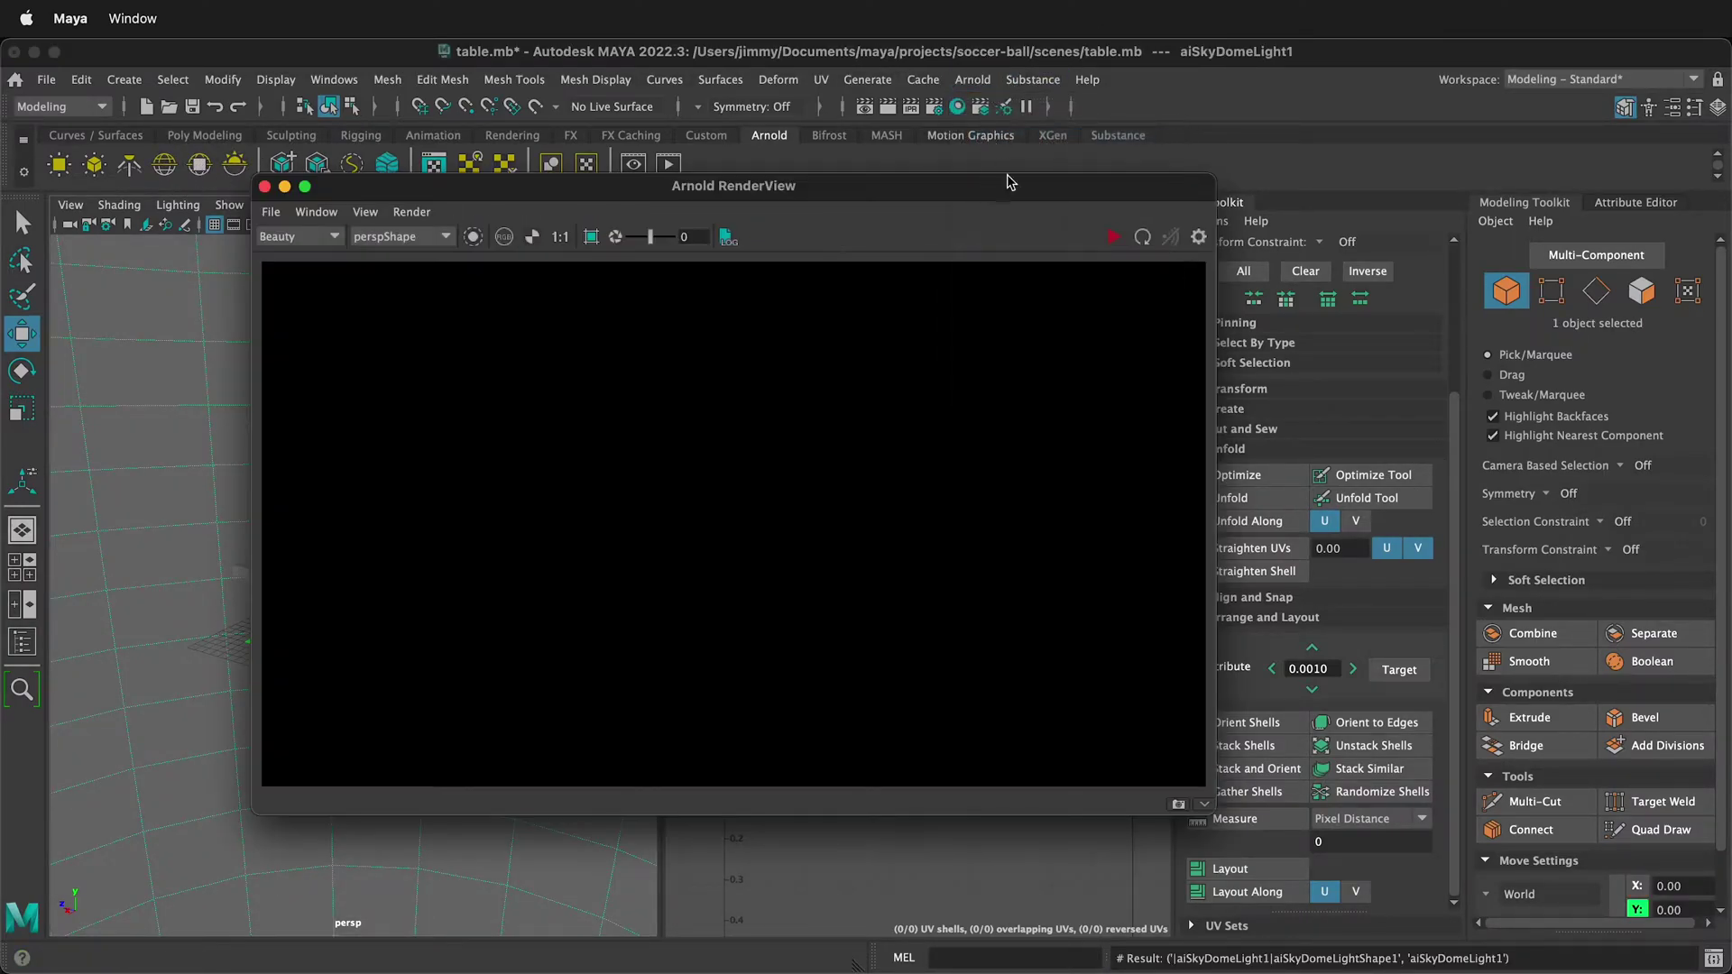
click(1111, 239)
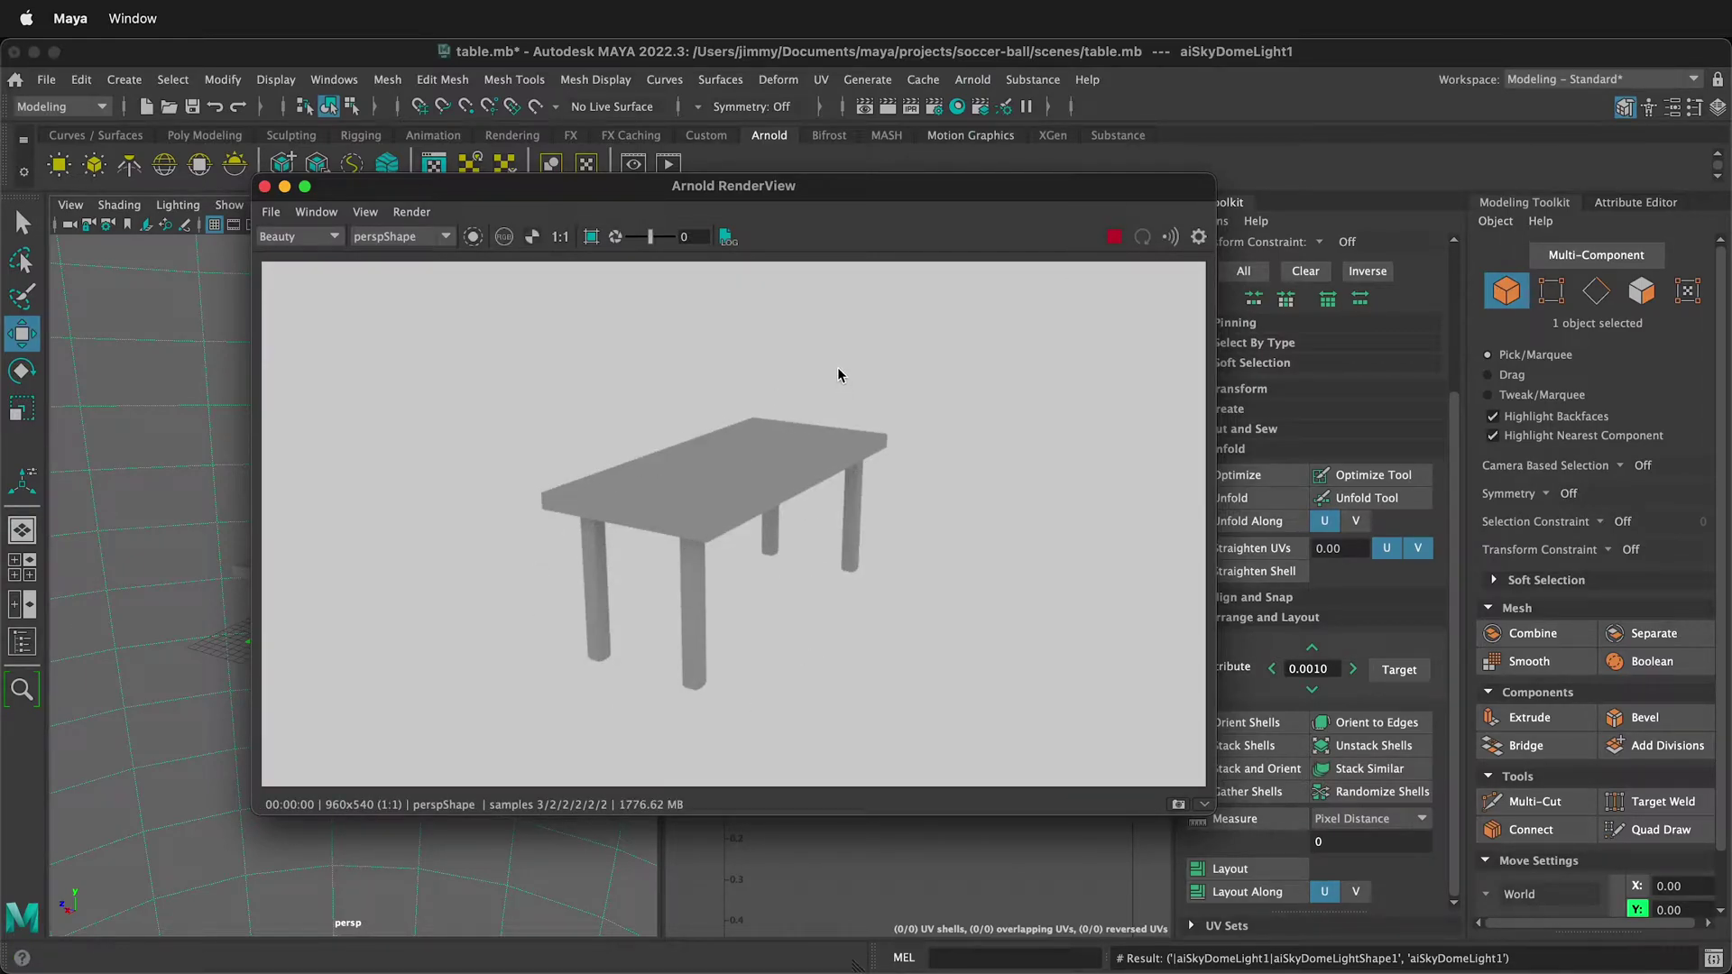
drag(747, 199, 953, 361)
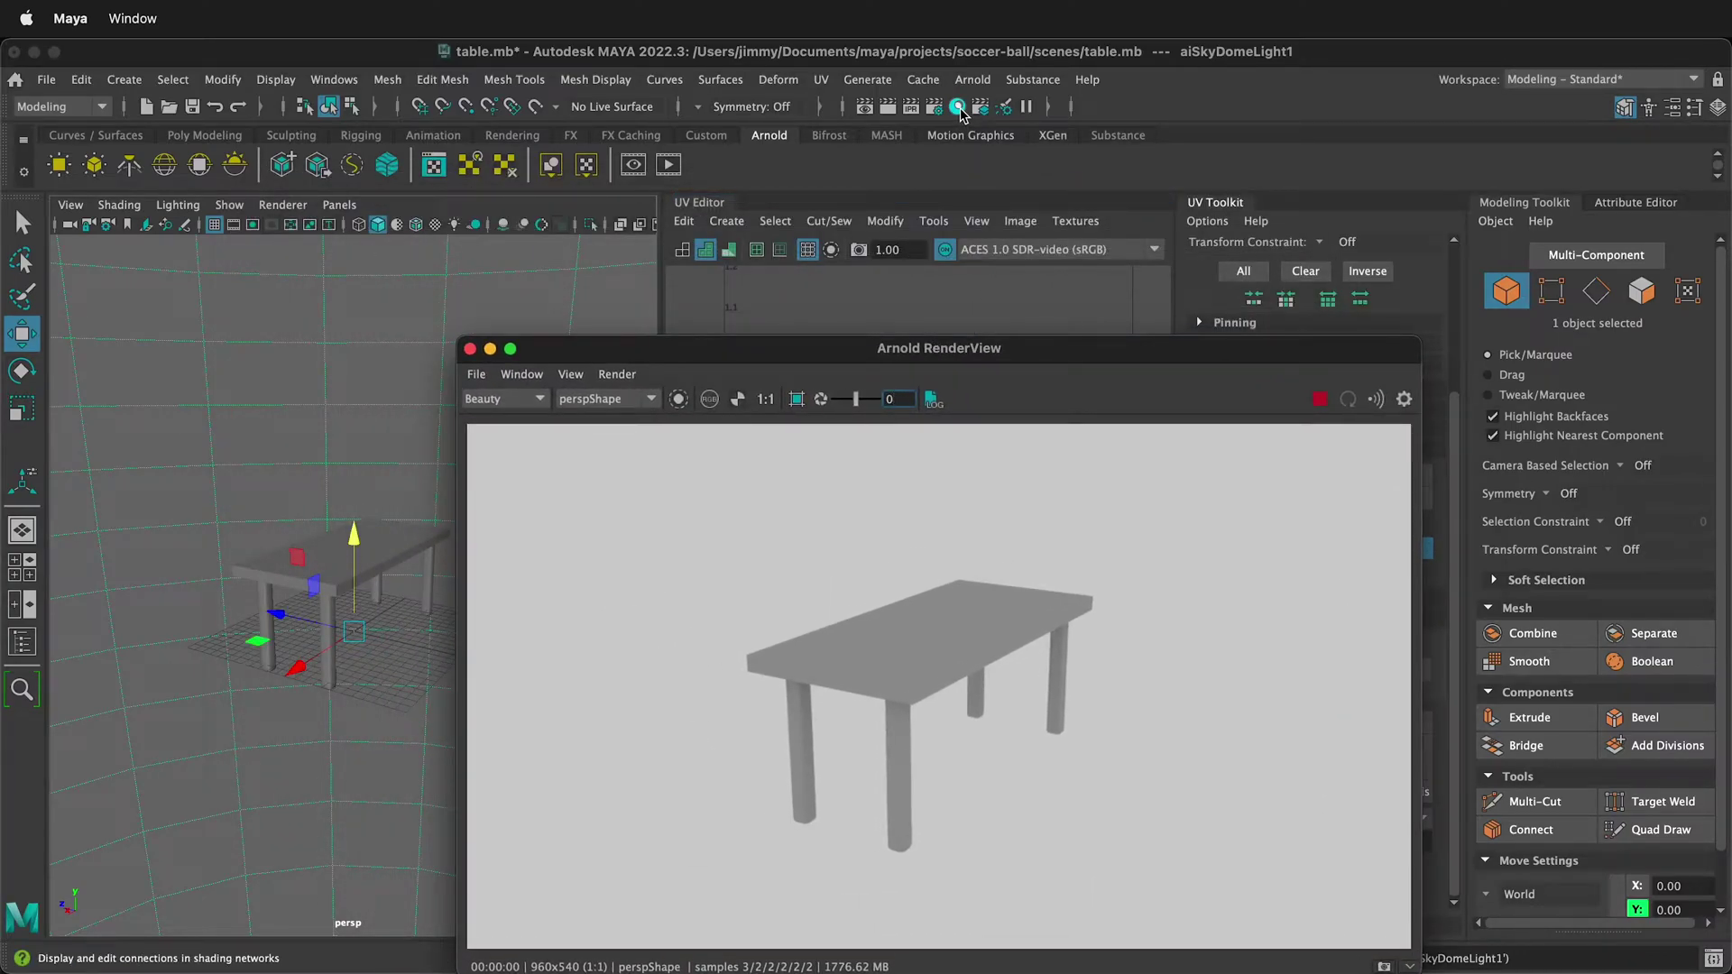
- Rename the aiStandardSurface1 material to 'tableshader' in Hypershade
click(958, 108)
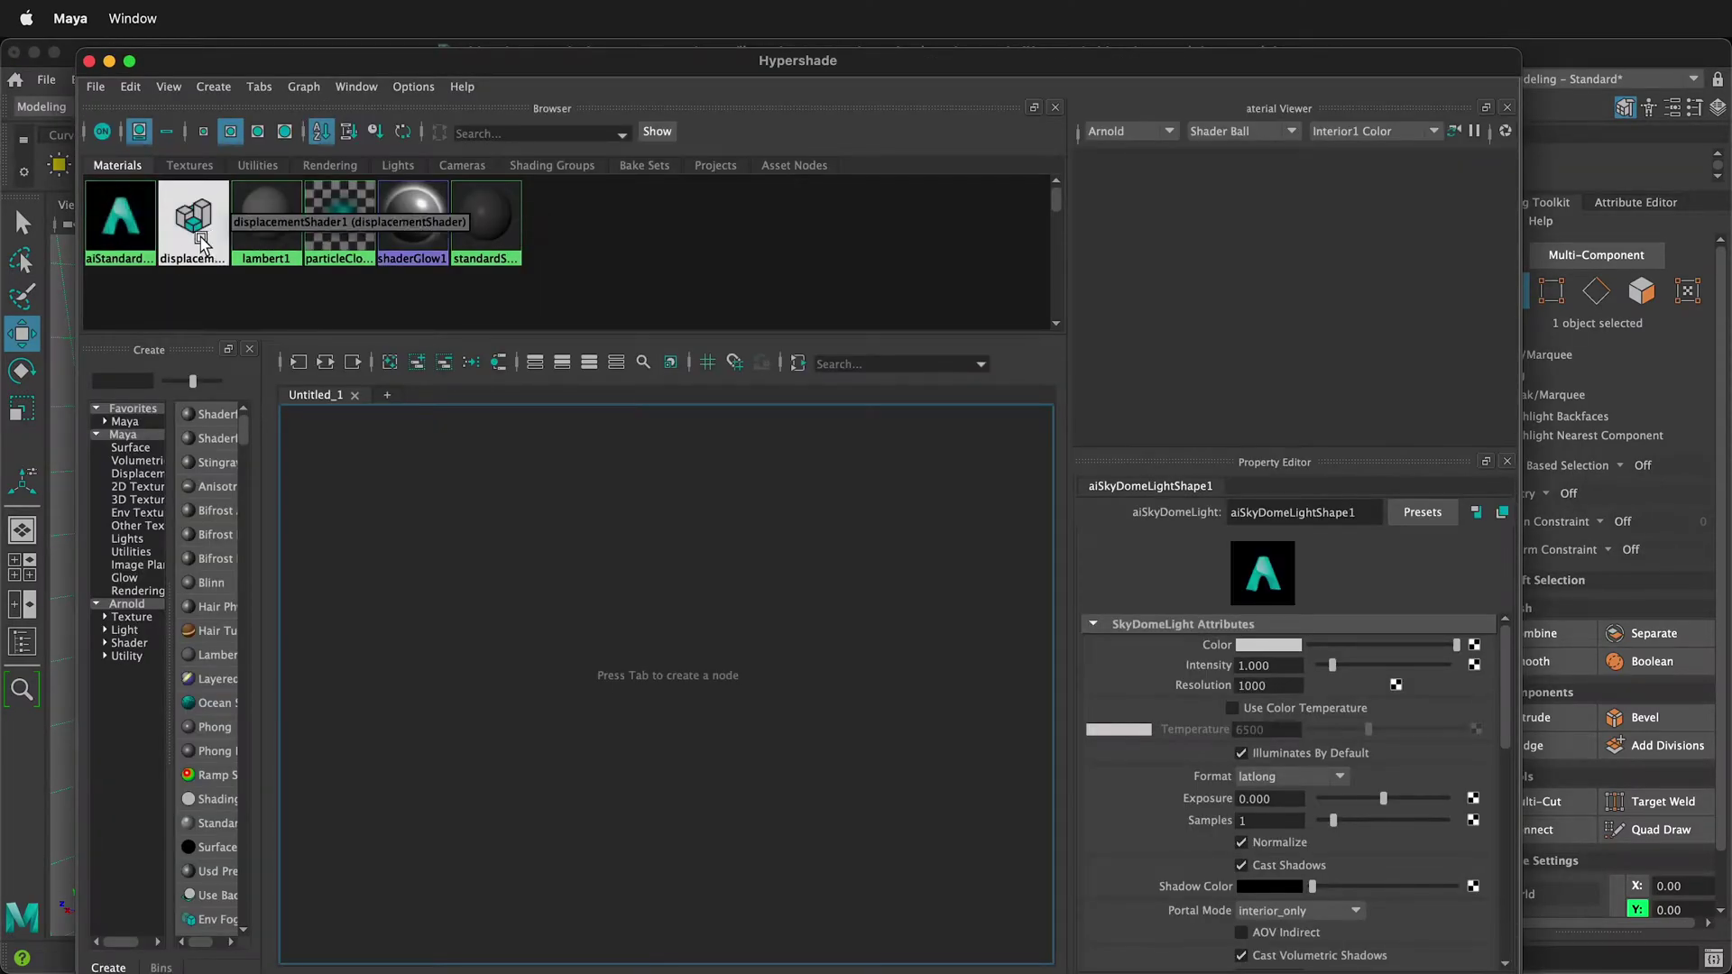
click(113, 236)
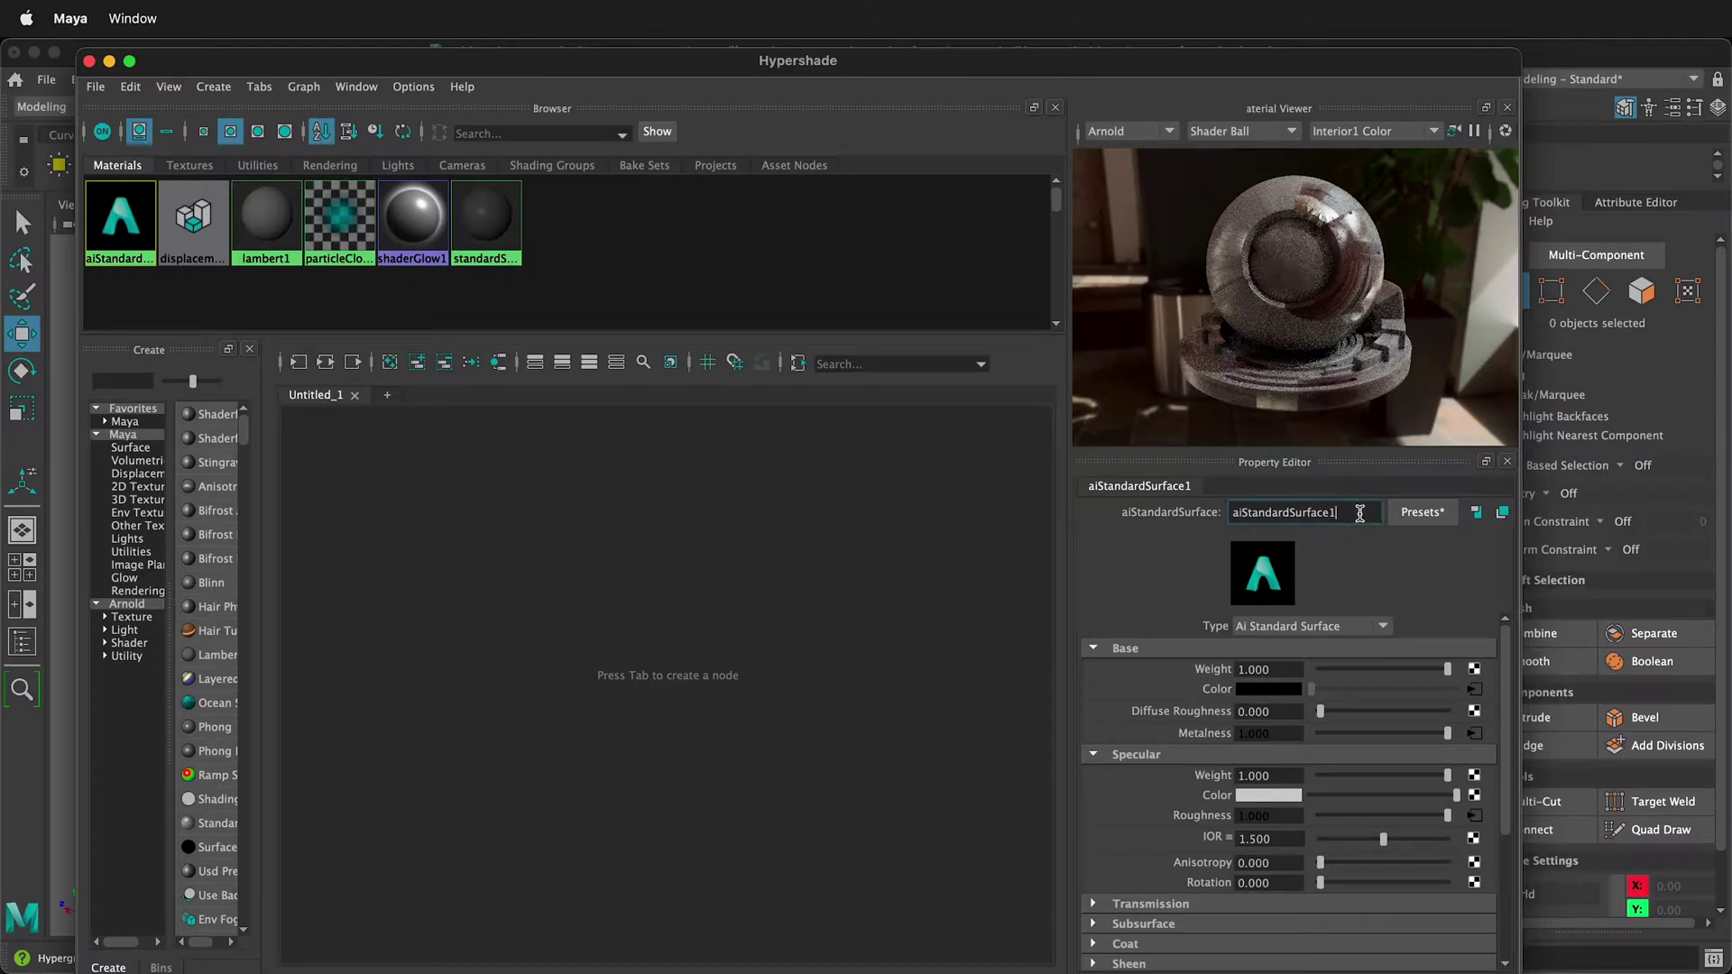
double_click(1280, 512)
text(tableshader)
drag(190, 67, 898, 94)
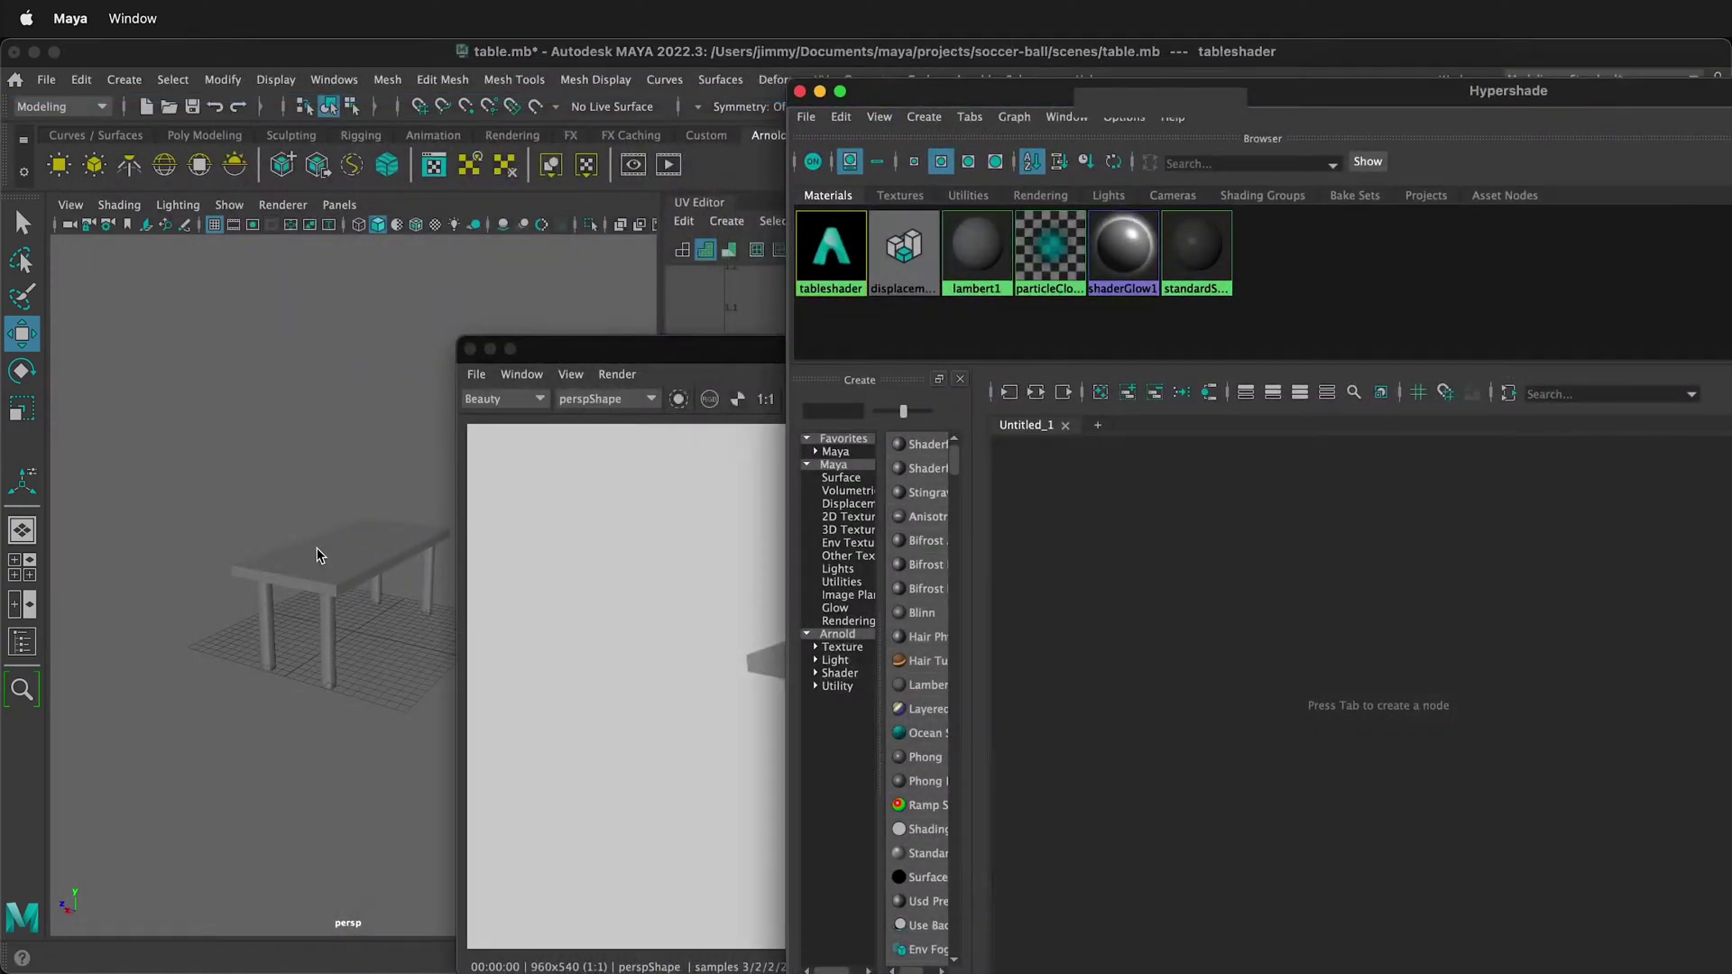
- Assign the tableshader material to the selected table model
click(325, 622)
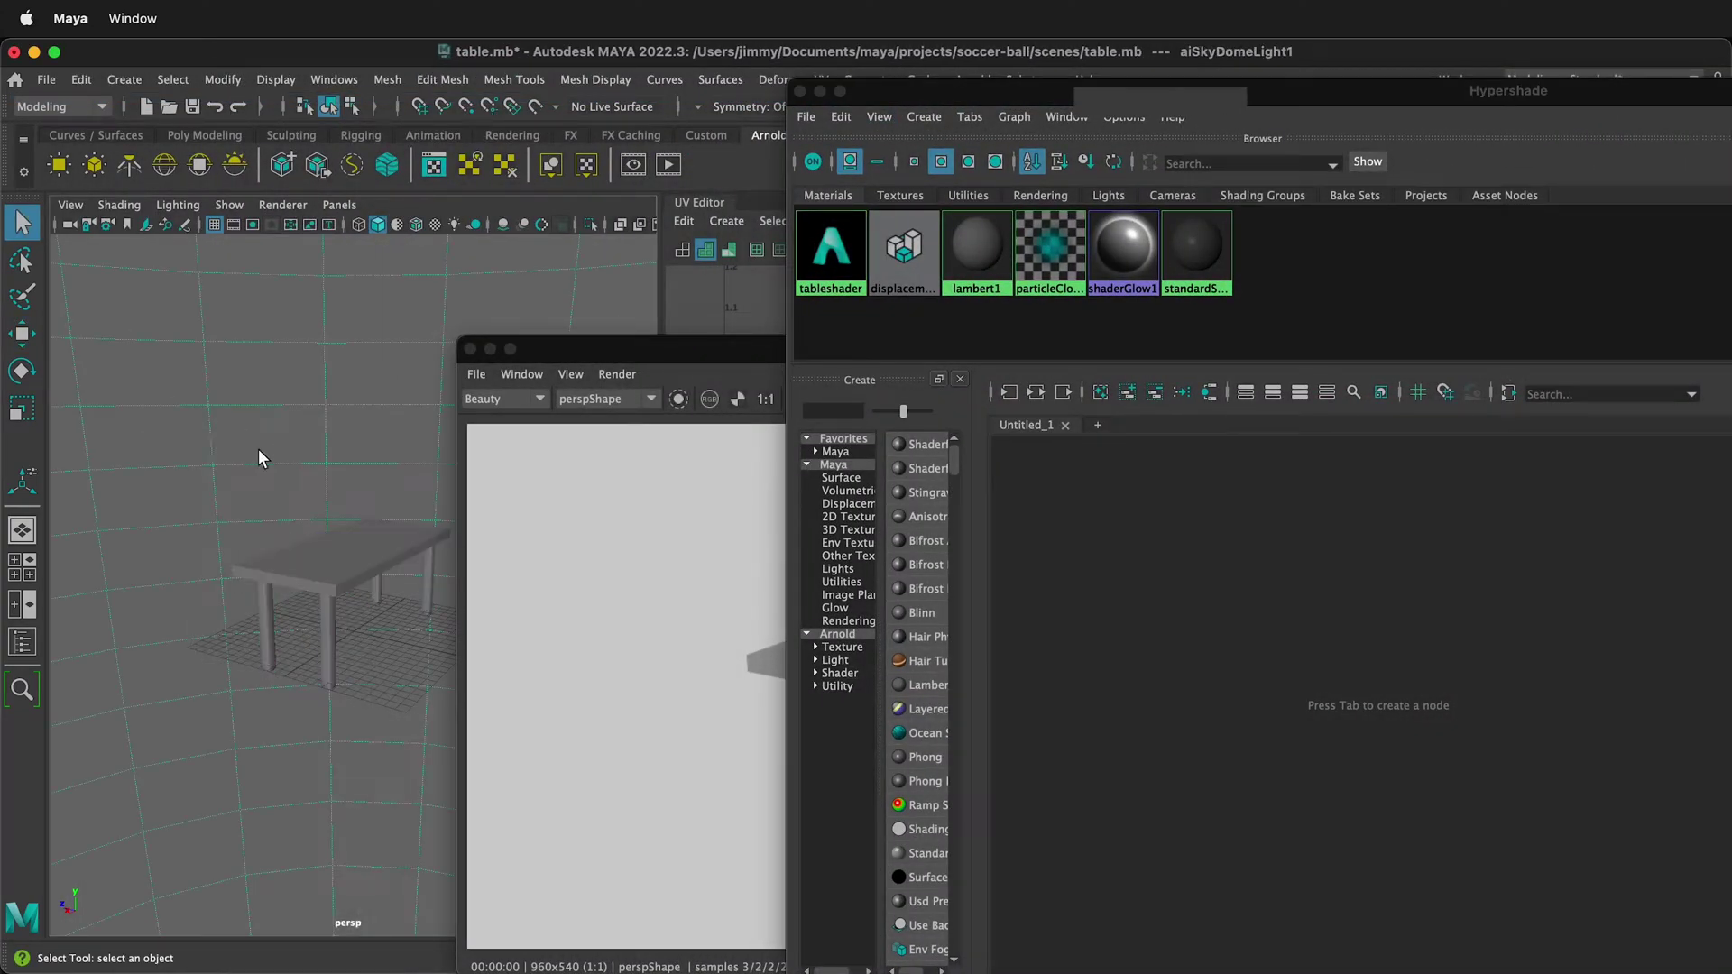
click(316, 566)
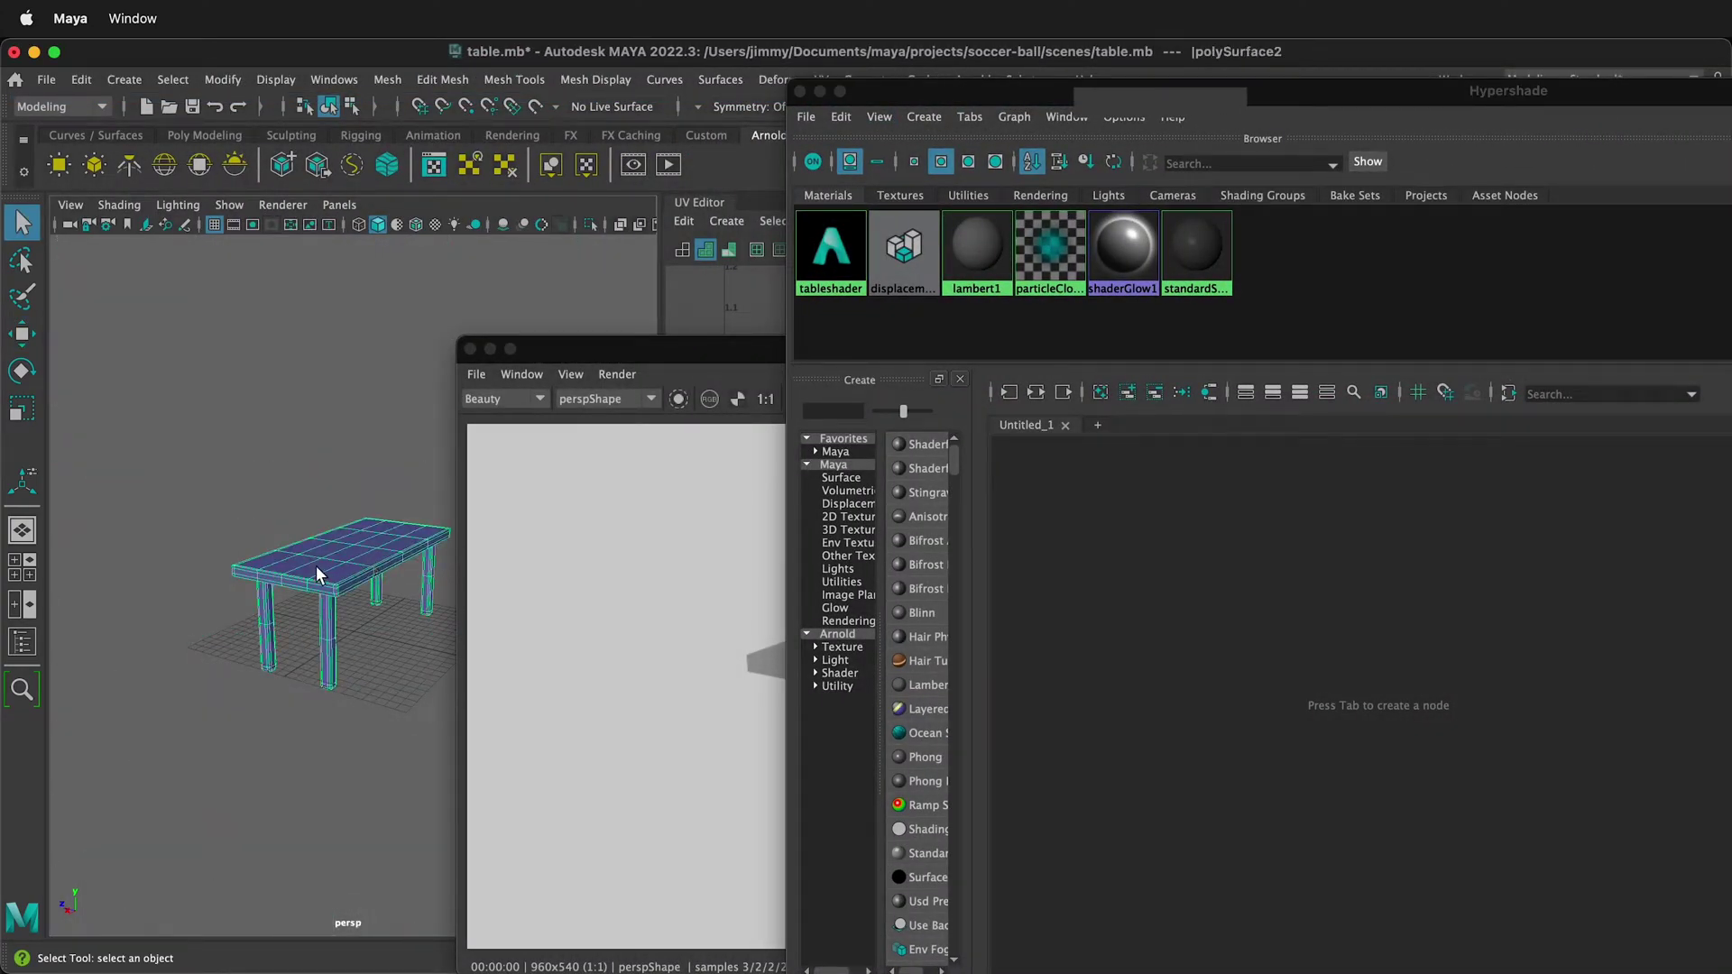
right_click(847, 263)
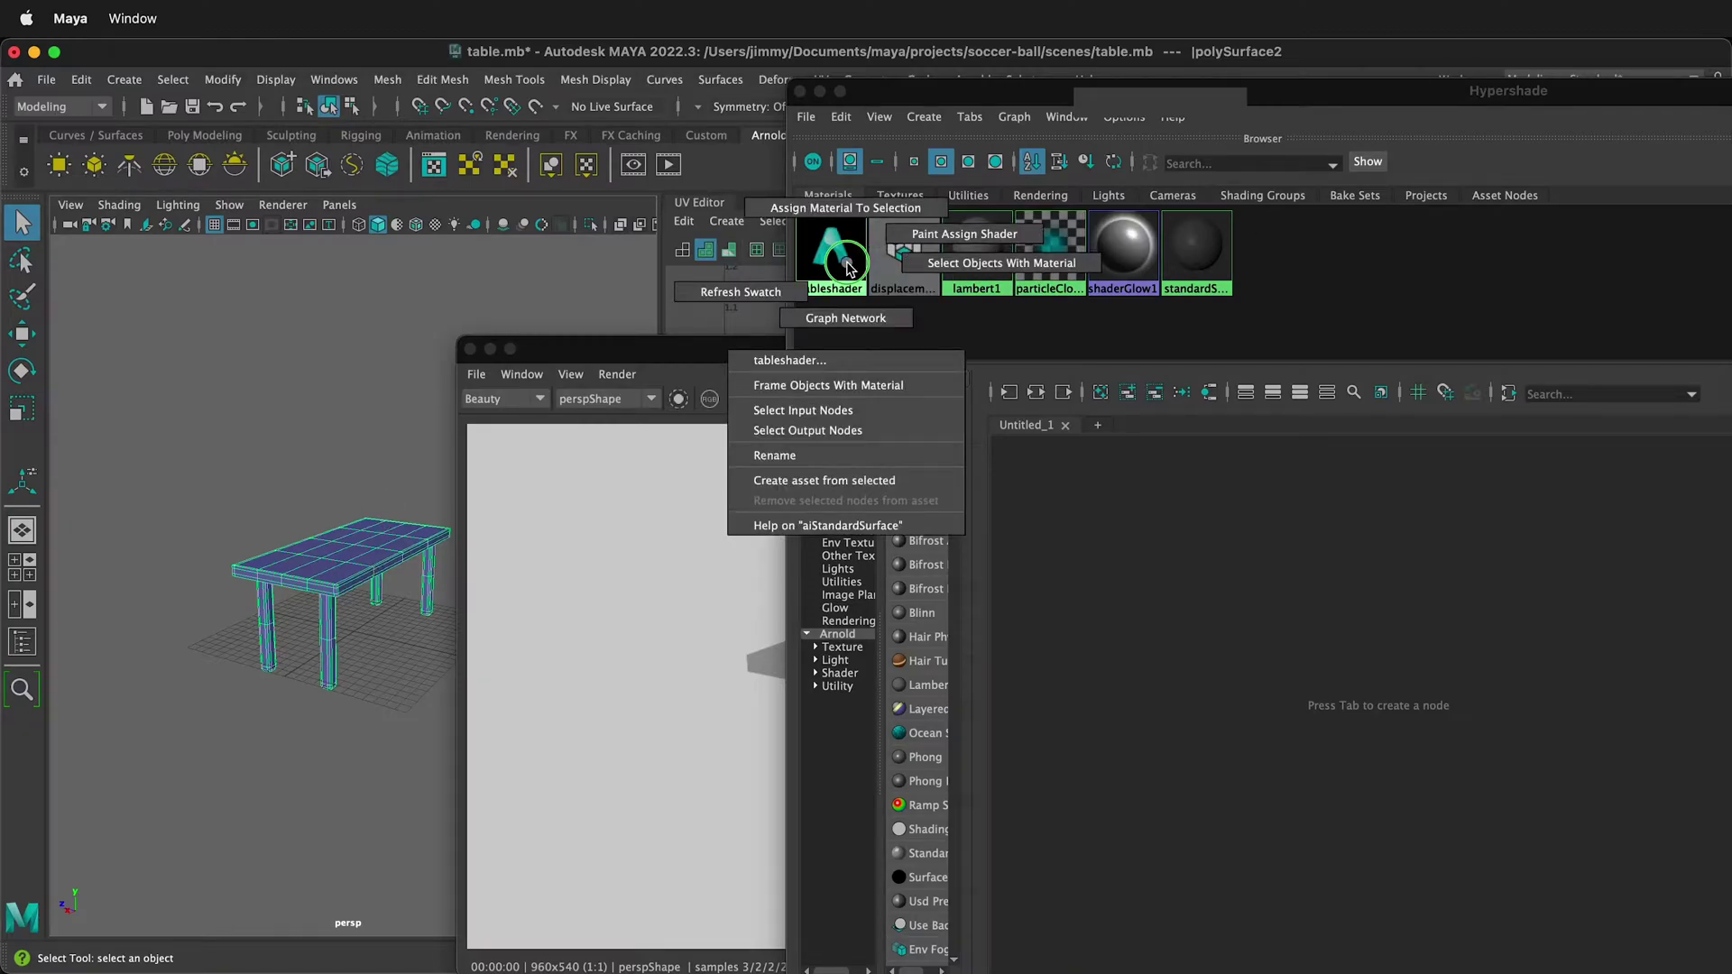
click(837, 207)
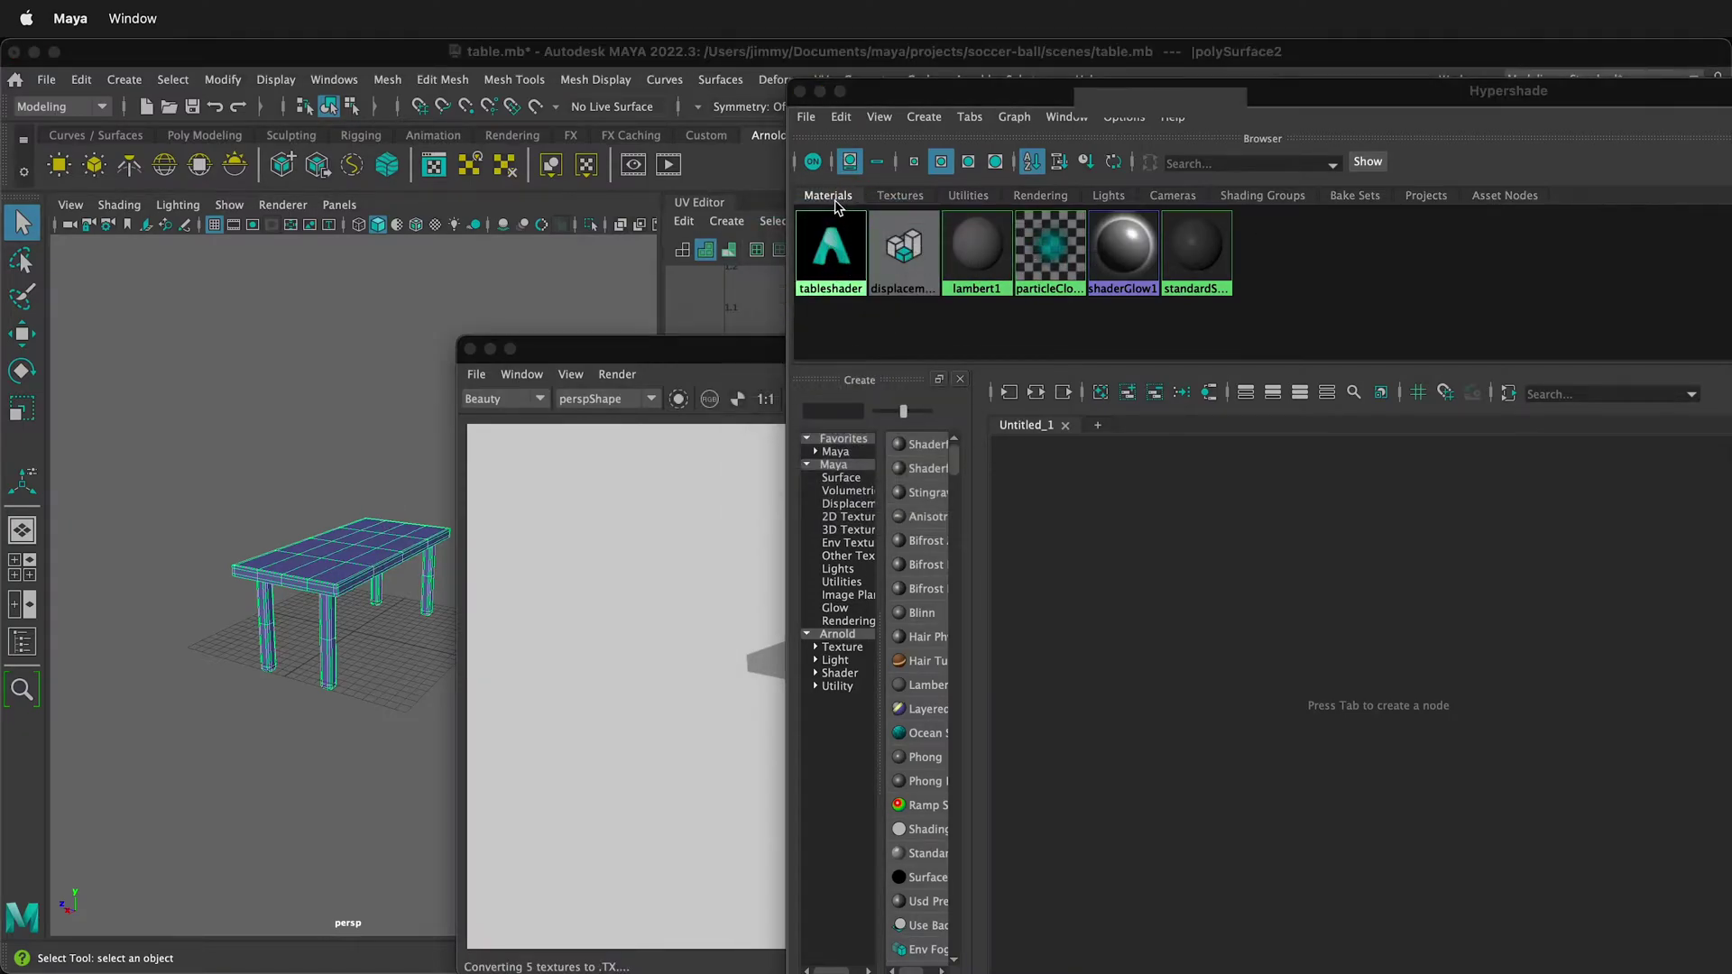
- Inspect the textured tableshader render of the table in Arnold RenderView, then move the window aside
drag(661, 350, 412, 192)
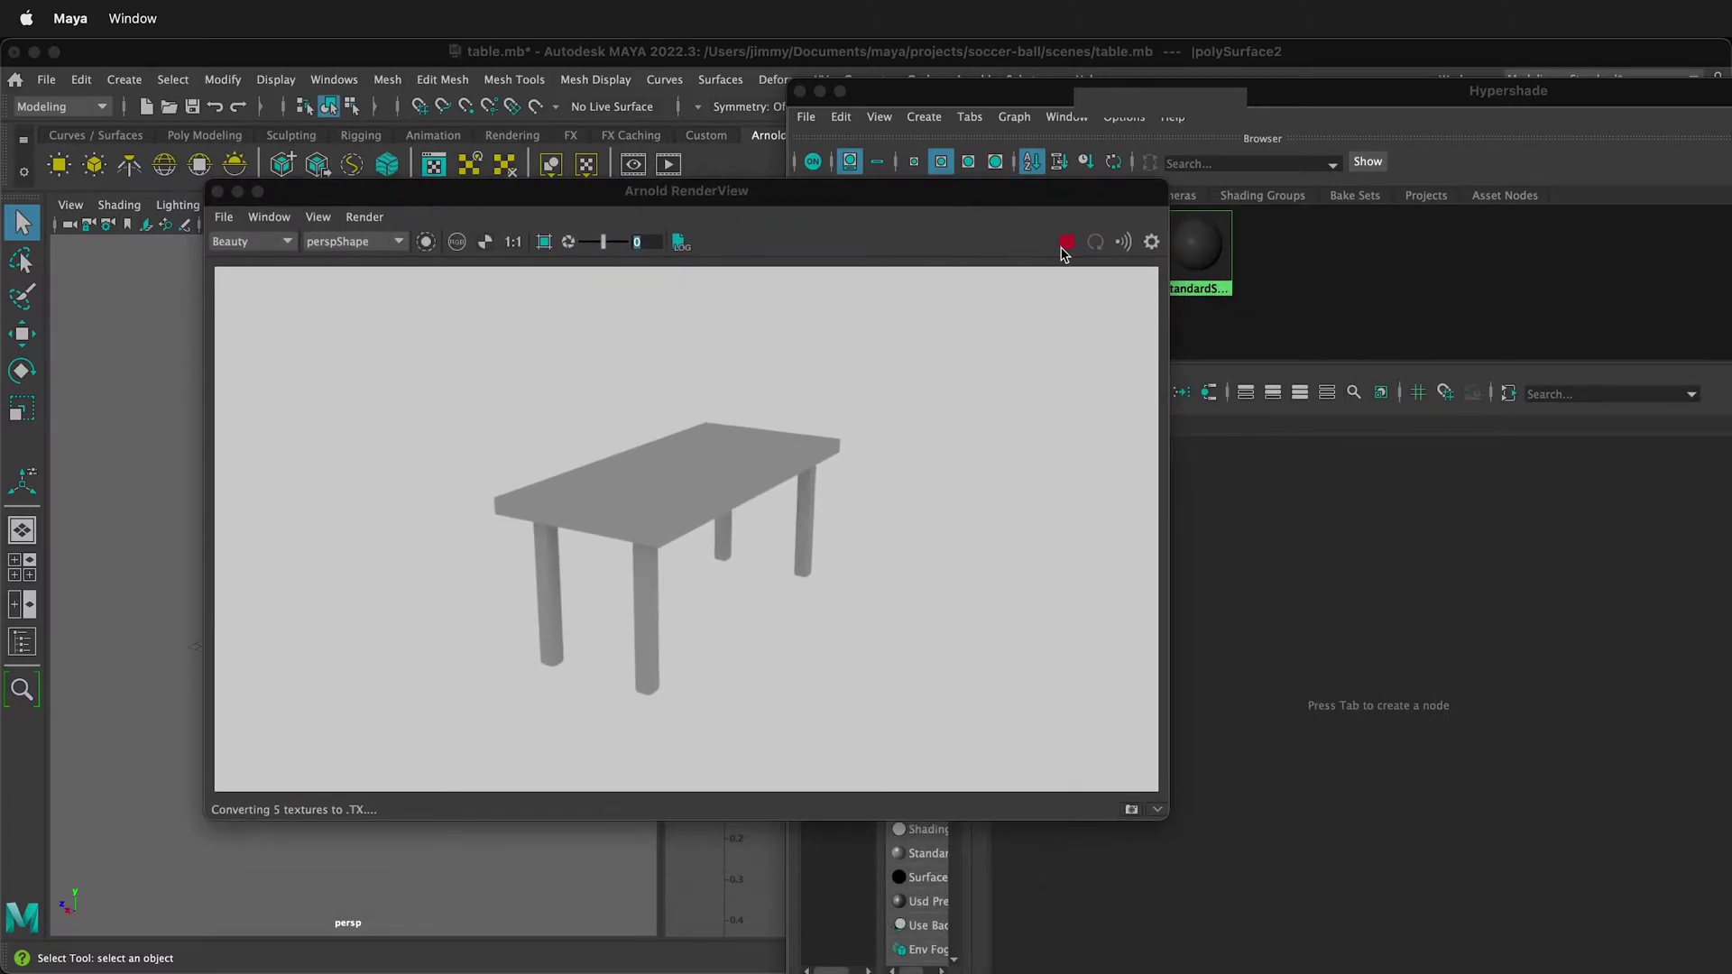
click(705, 492)
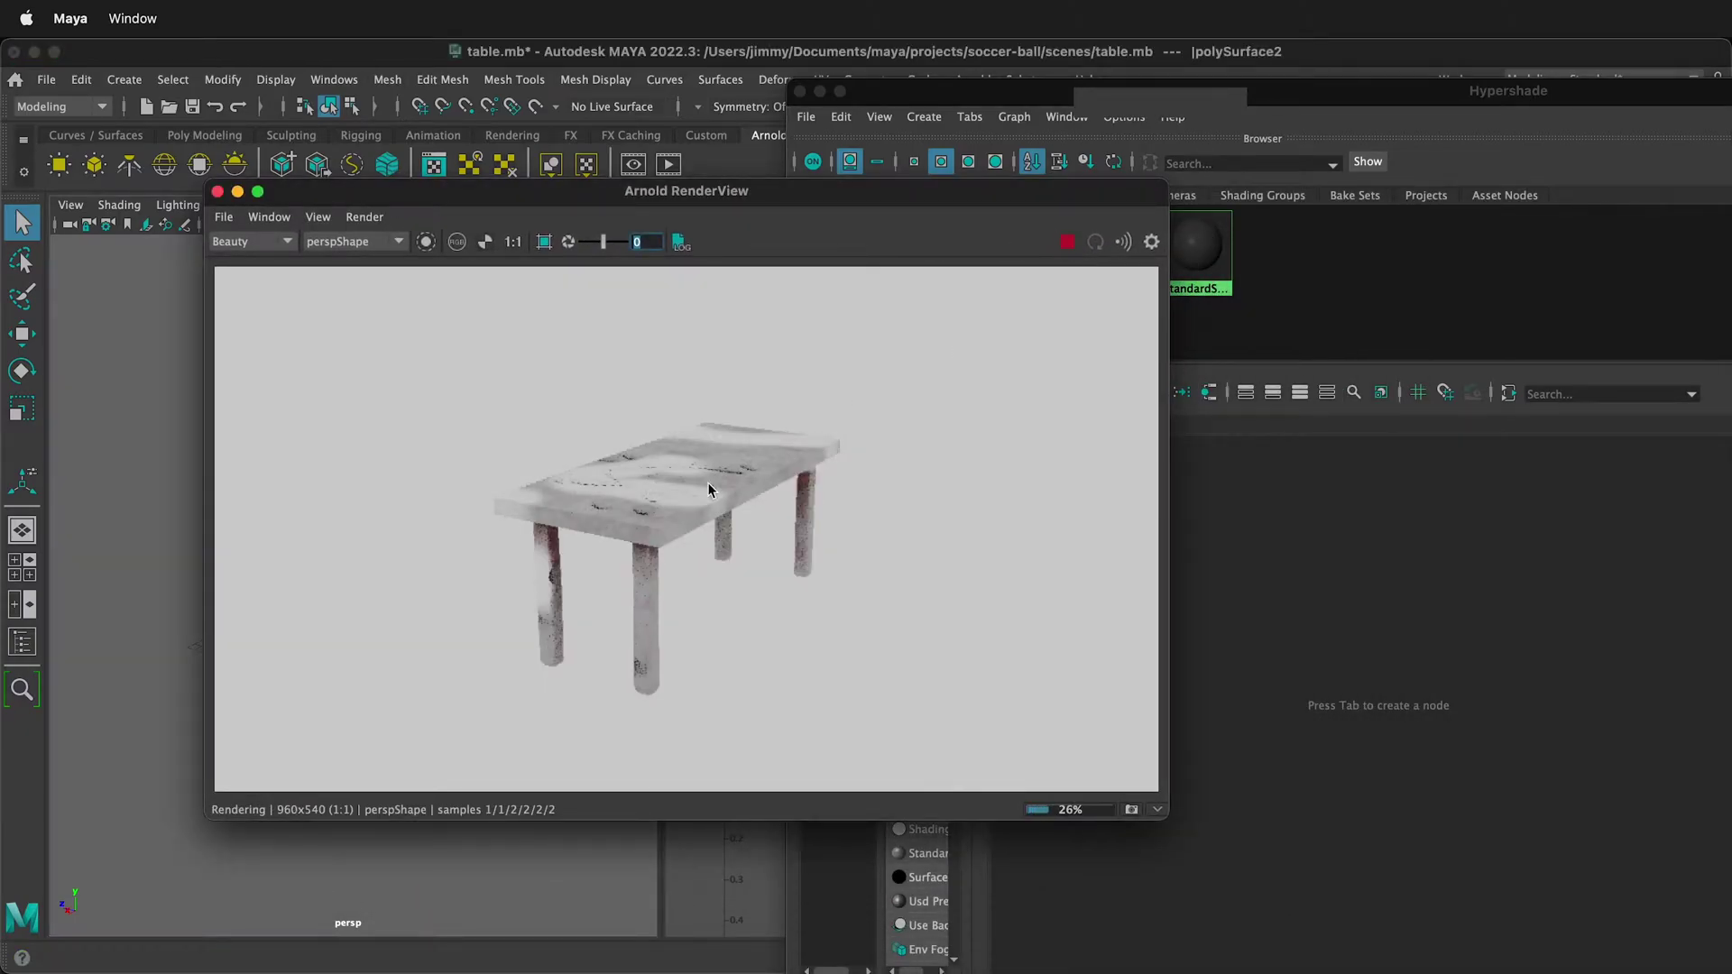
scroll(705, 492, up, 2)
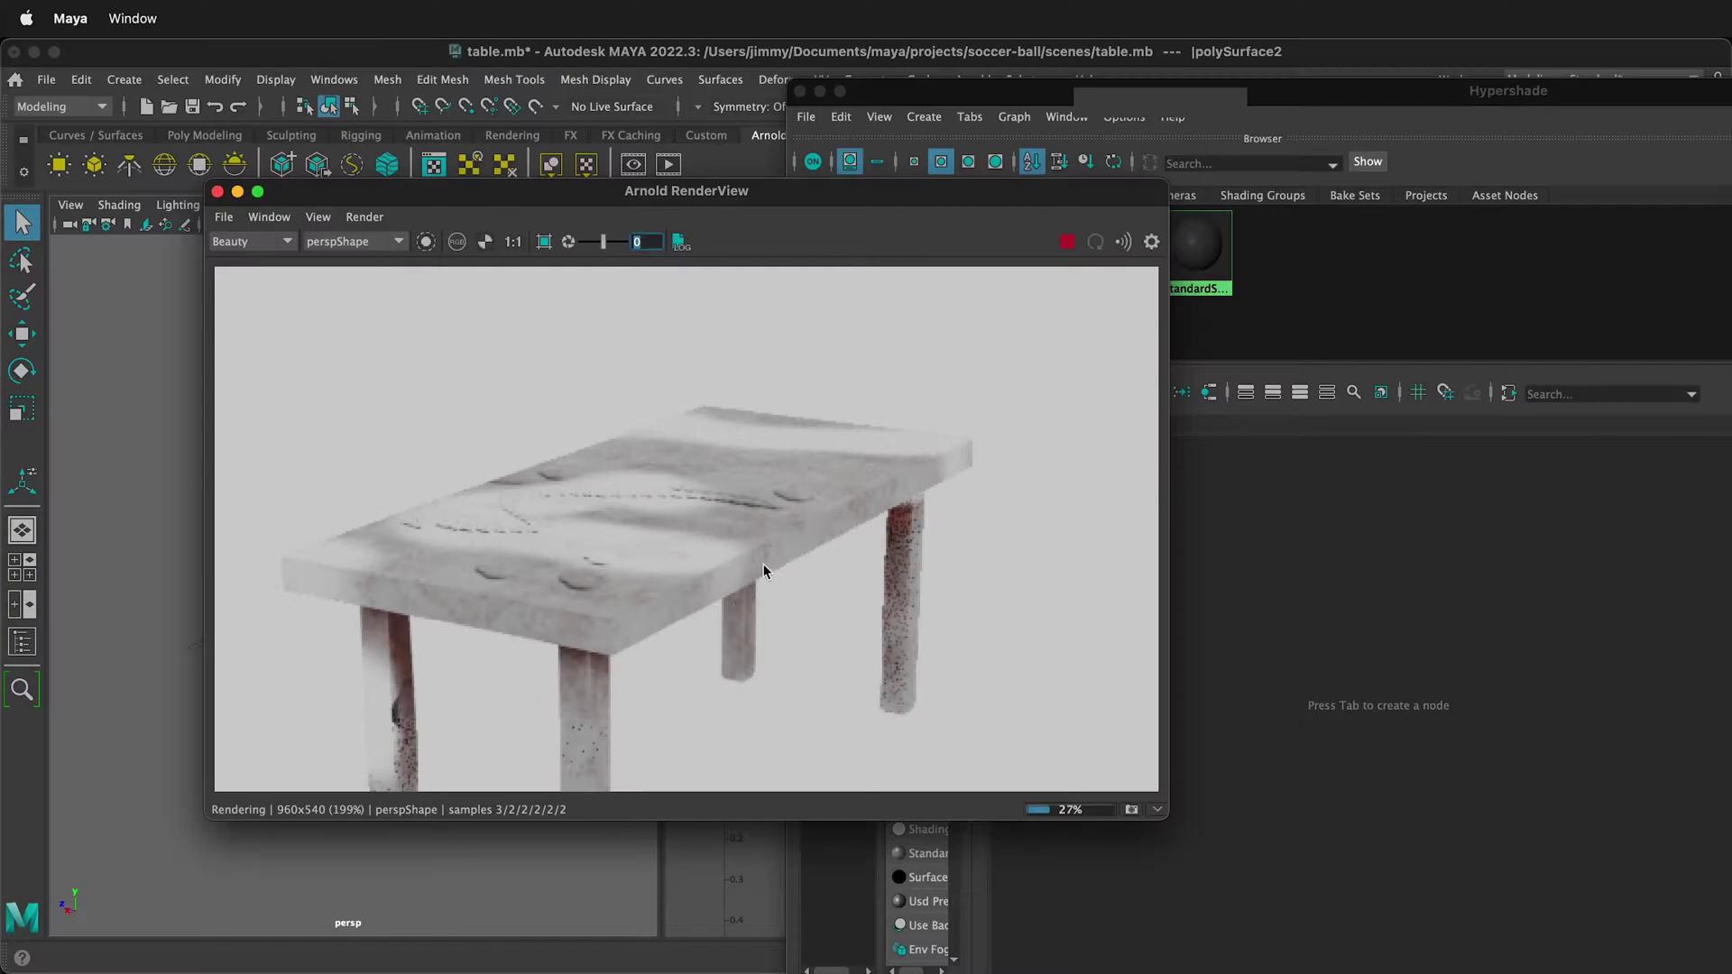
scroll(608, 542, up, 1)
scroll(608, 541, down, 3)
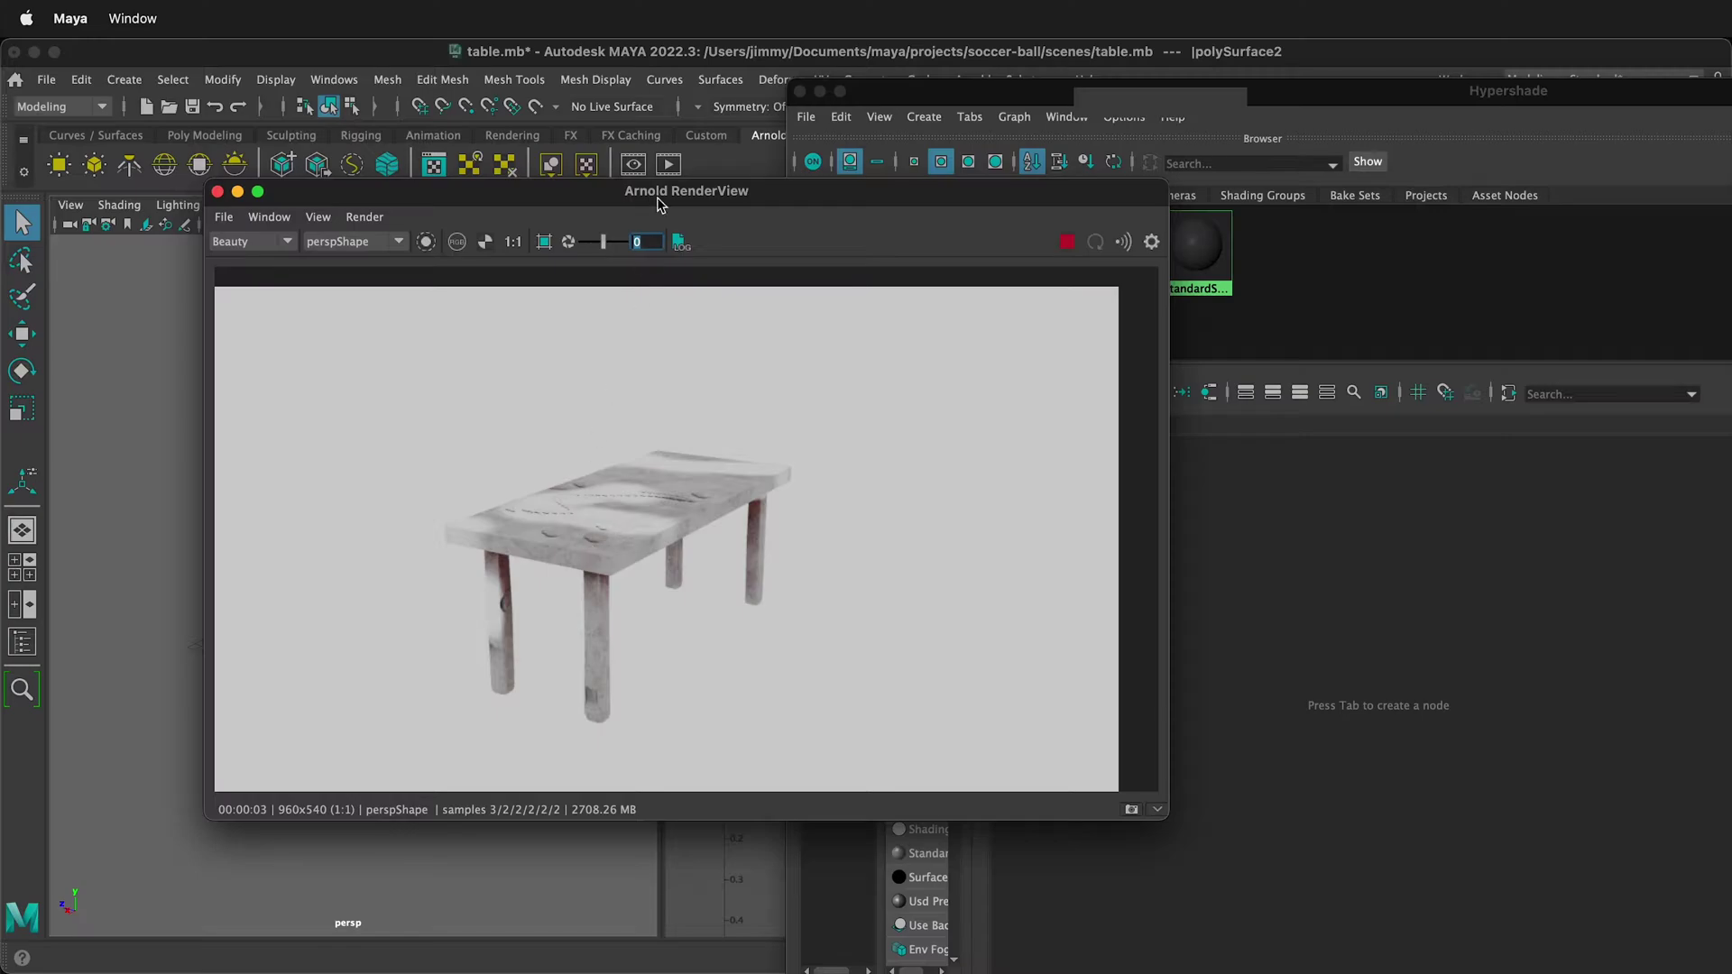
drag(600, 200, 1115, 259)
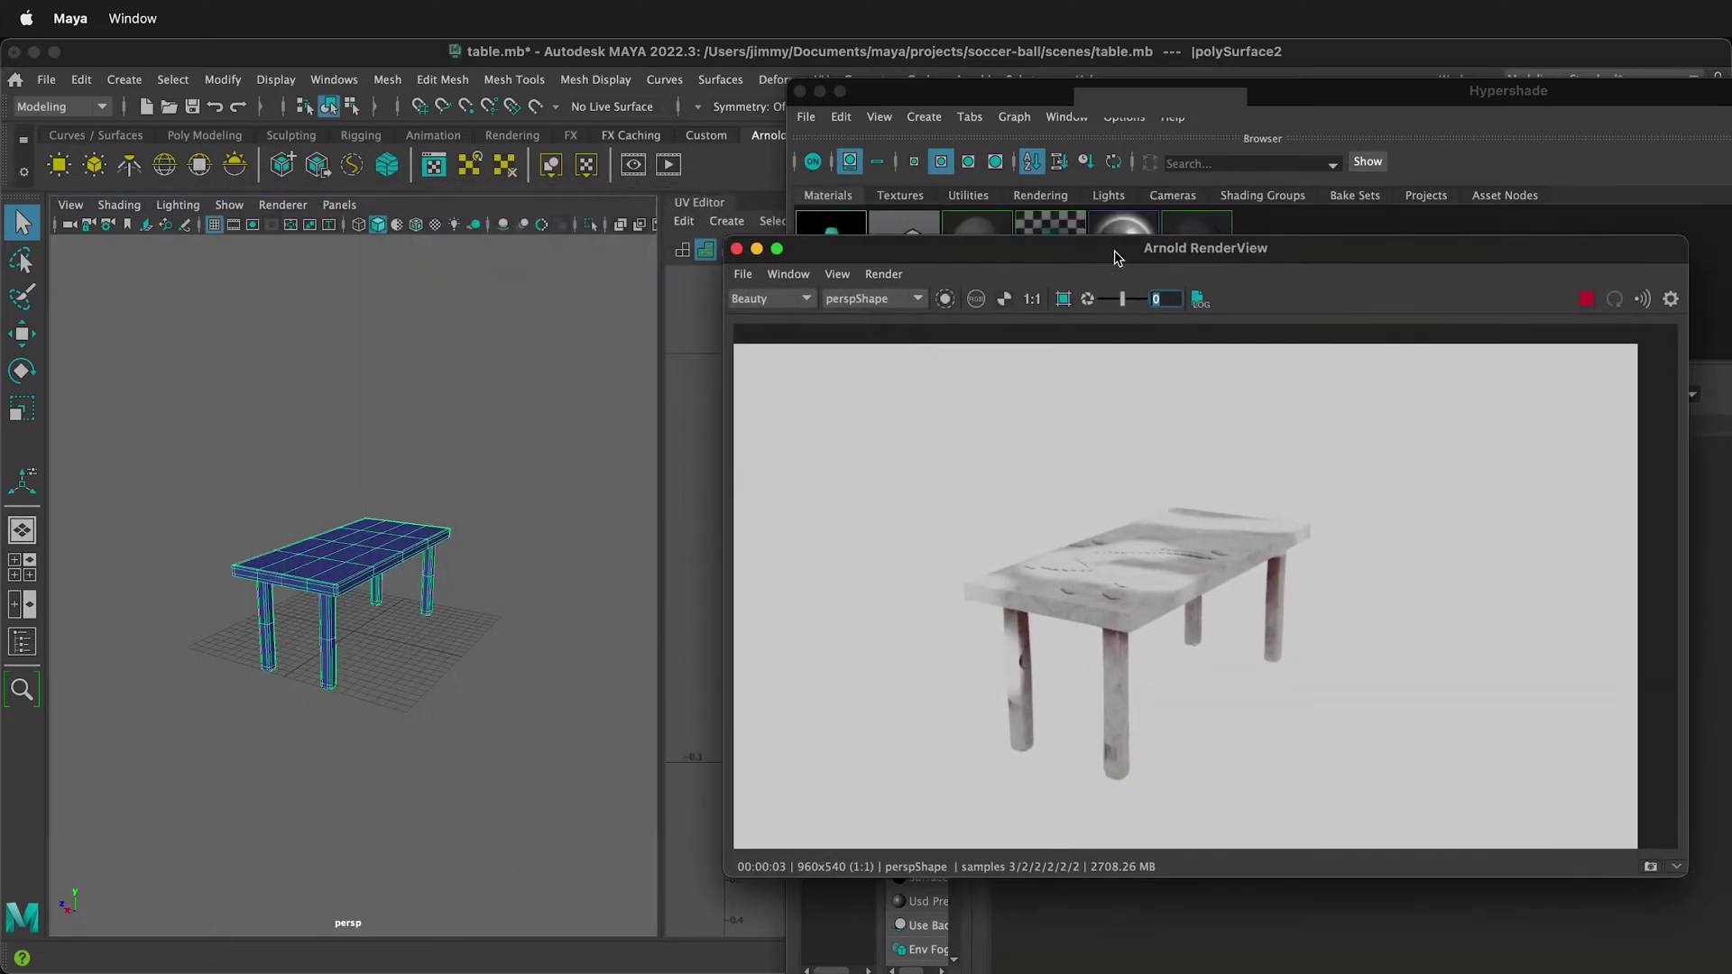